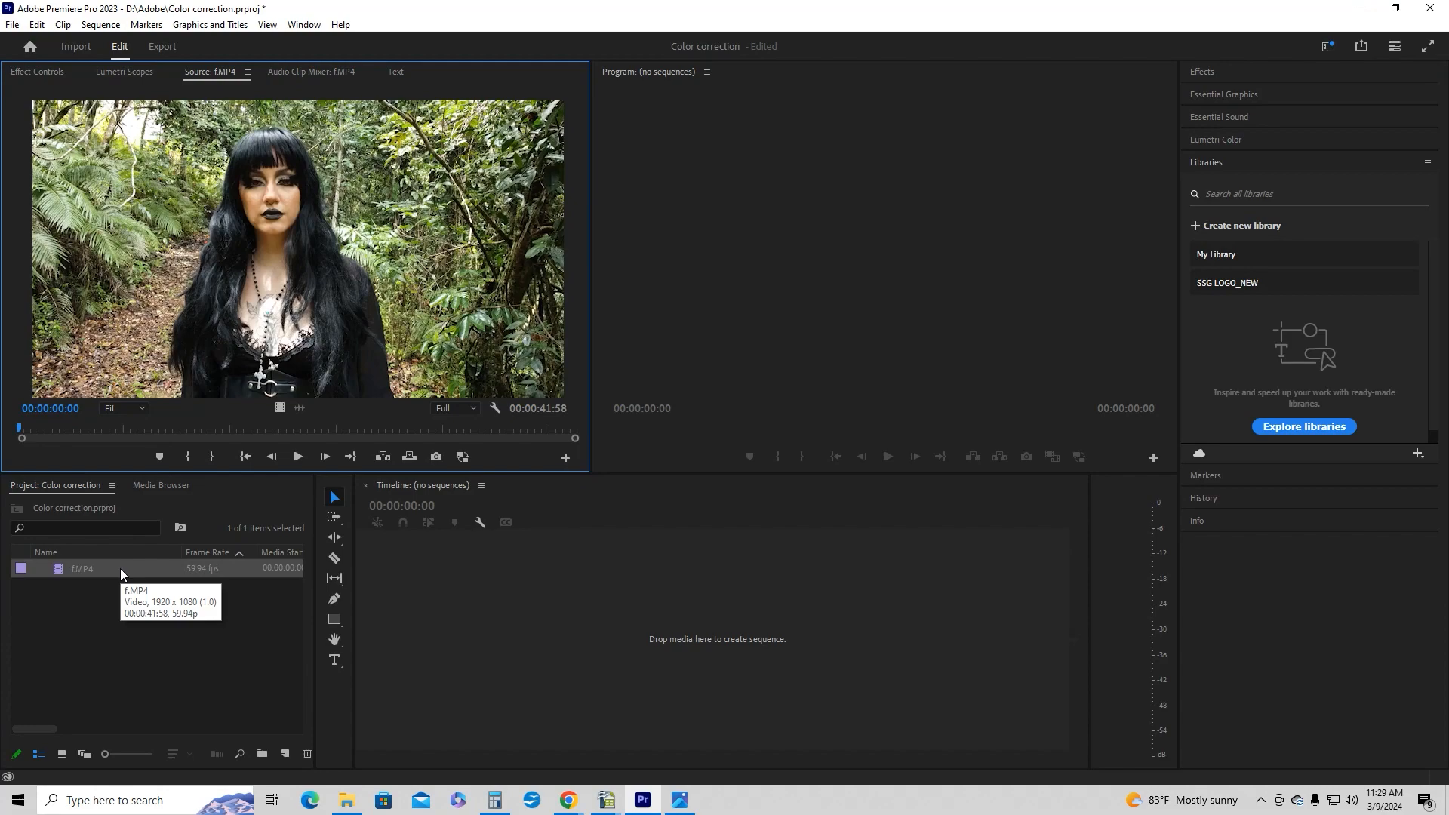
Create a sequence from the f.MP4 clip in the timeline and show the clip's Lumetri Color basic correction controls
{"action": "left_click_drag", "start_coordinate": [120, 568], "coordinate": [430, 568]}
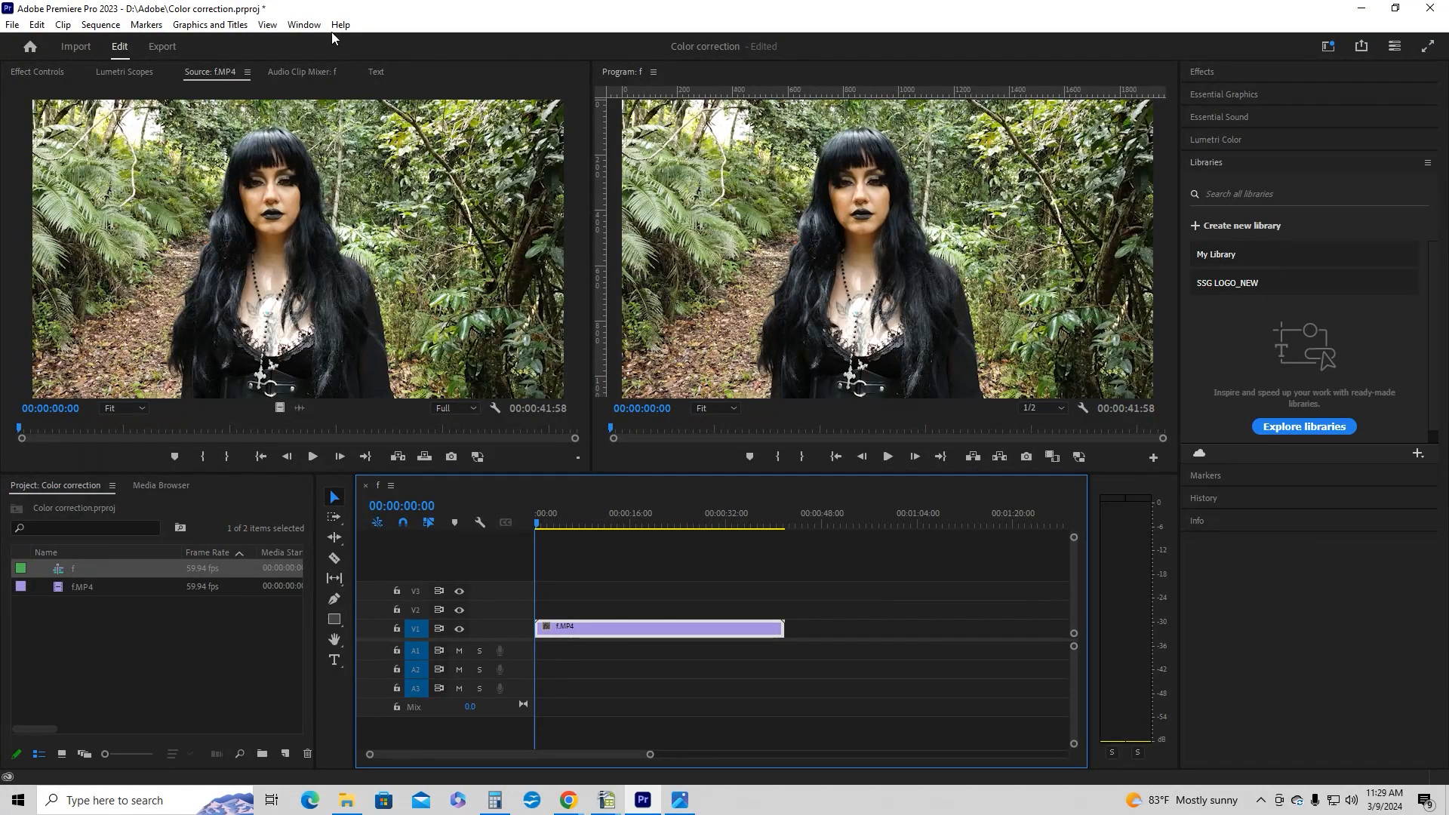
{"action": "left_click", "coordinate": [301, 24]}
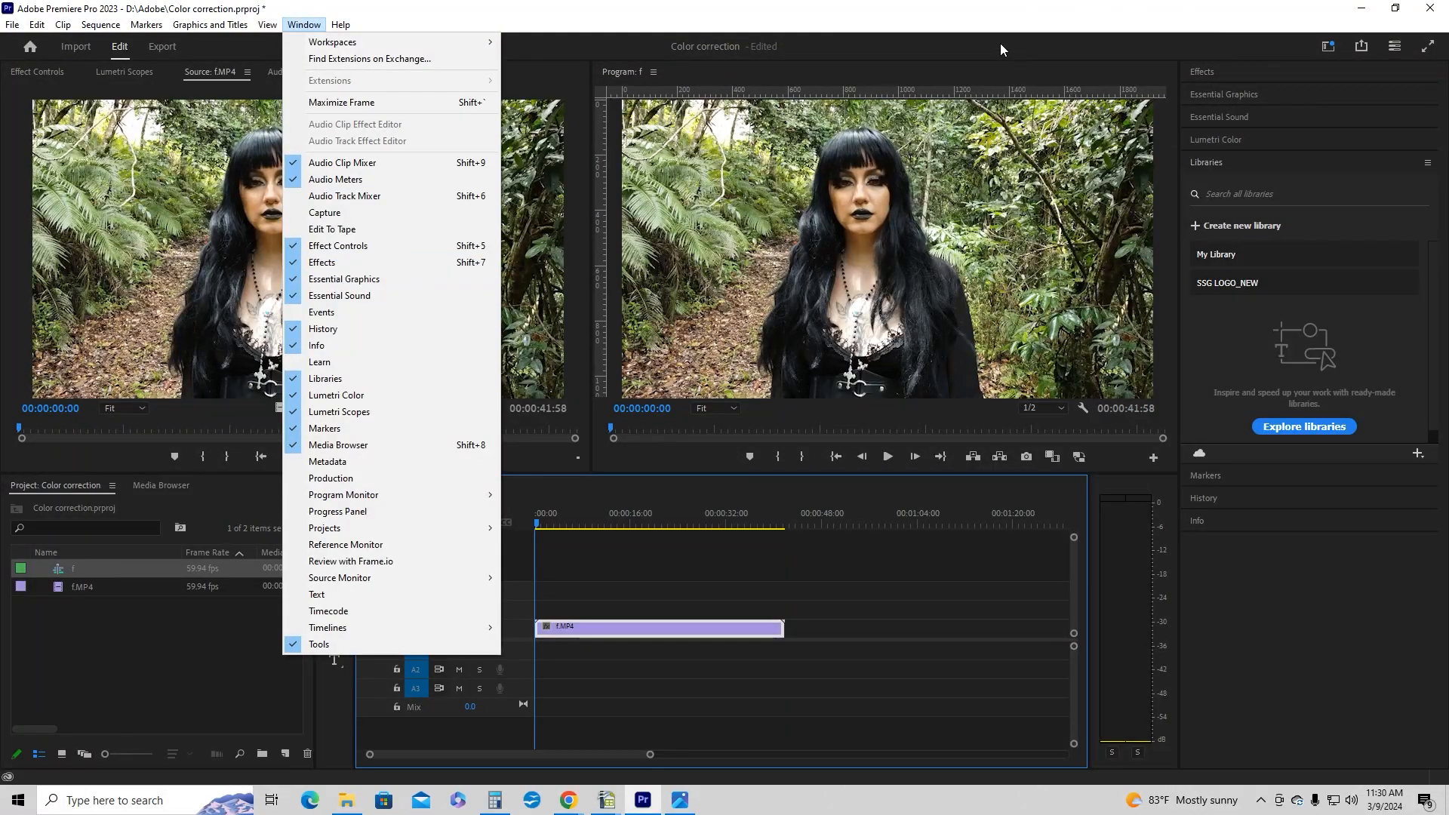
{"action": "left_click", "coordinate": [318, 263]}
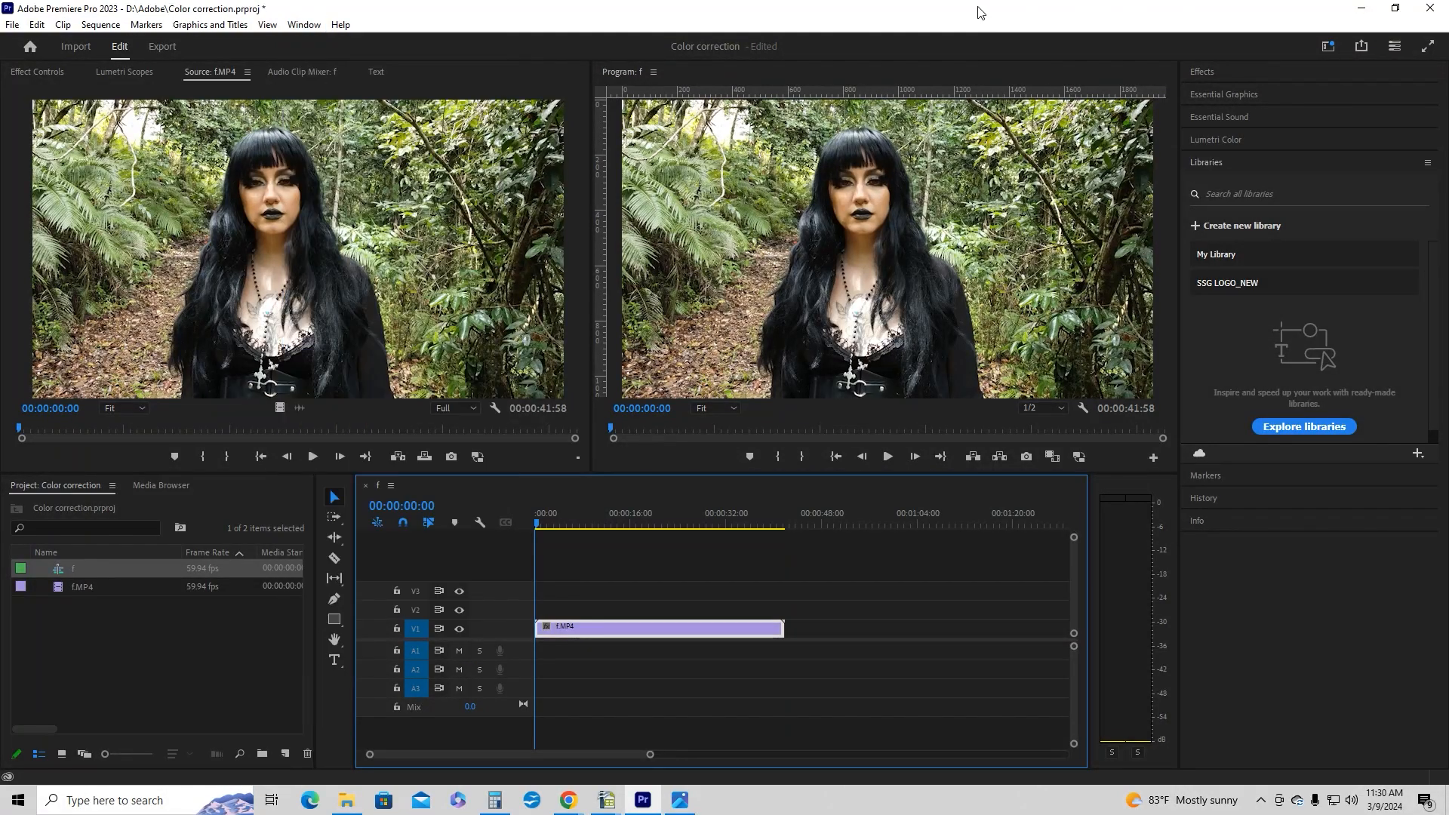
{"action": "left_click", "coordinate": [1227, 140]}
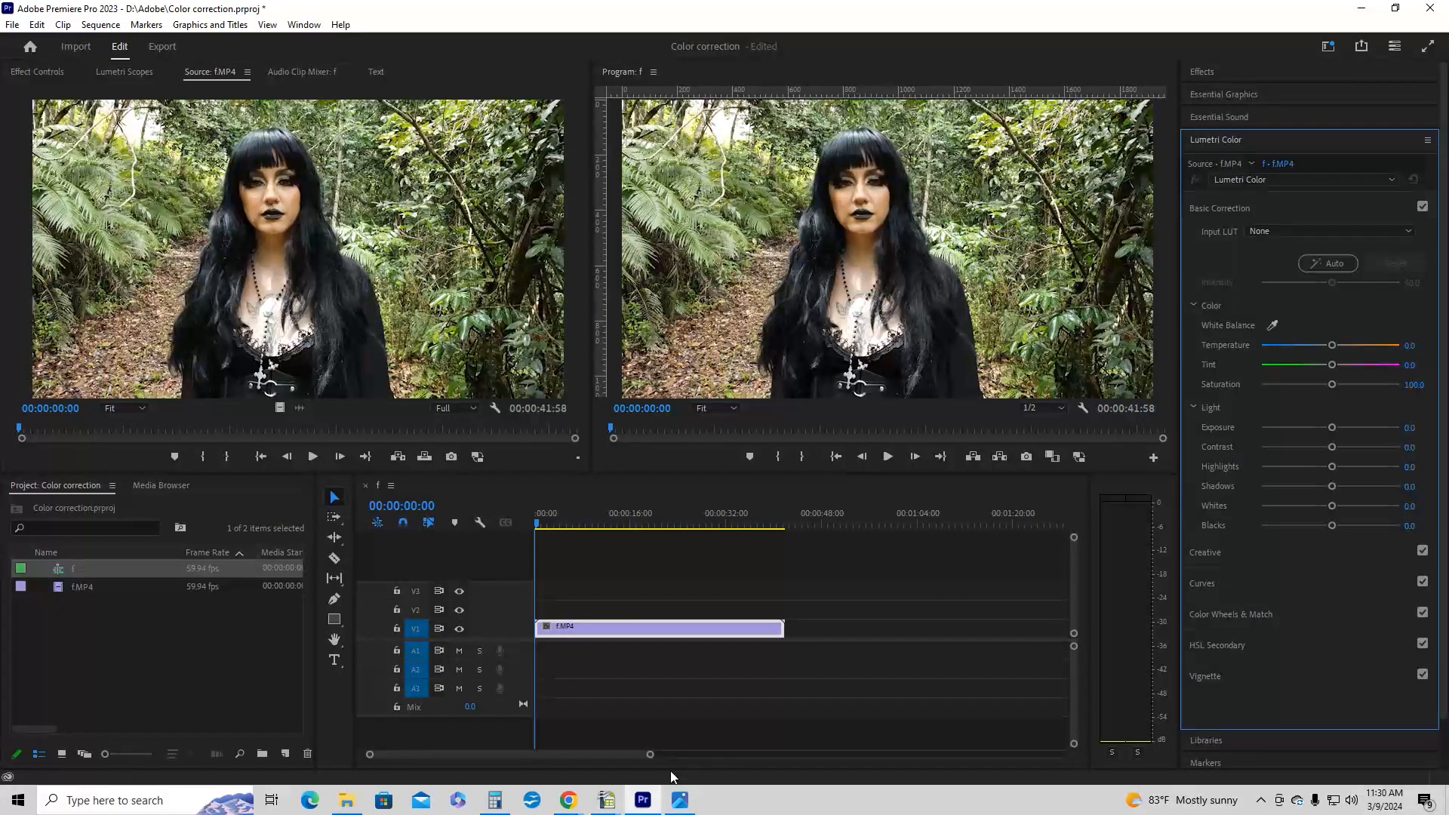
Examine the camera's white balance presets in white balance.JPG, enlarged in the photo viewer, and return to Premiere Pro
{"action": "mouse_move", "coordinate": [680, 806]}
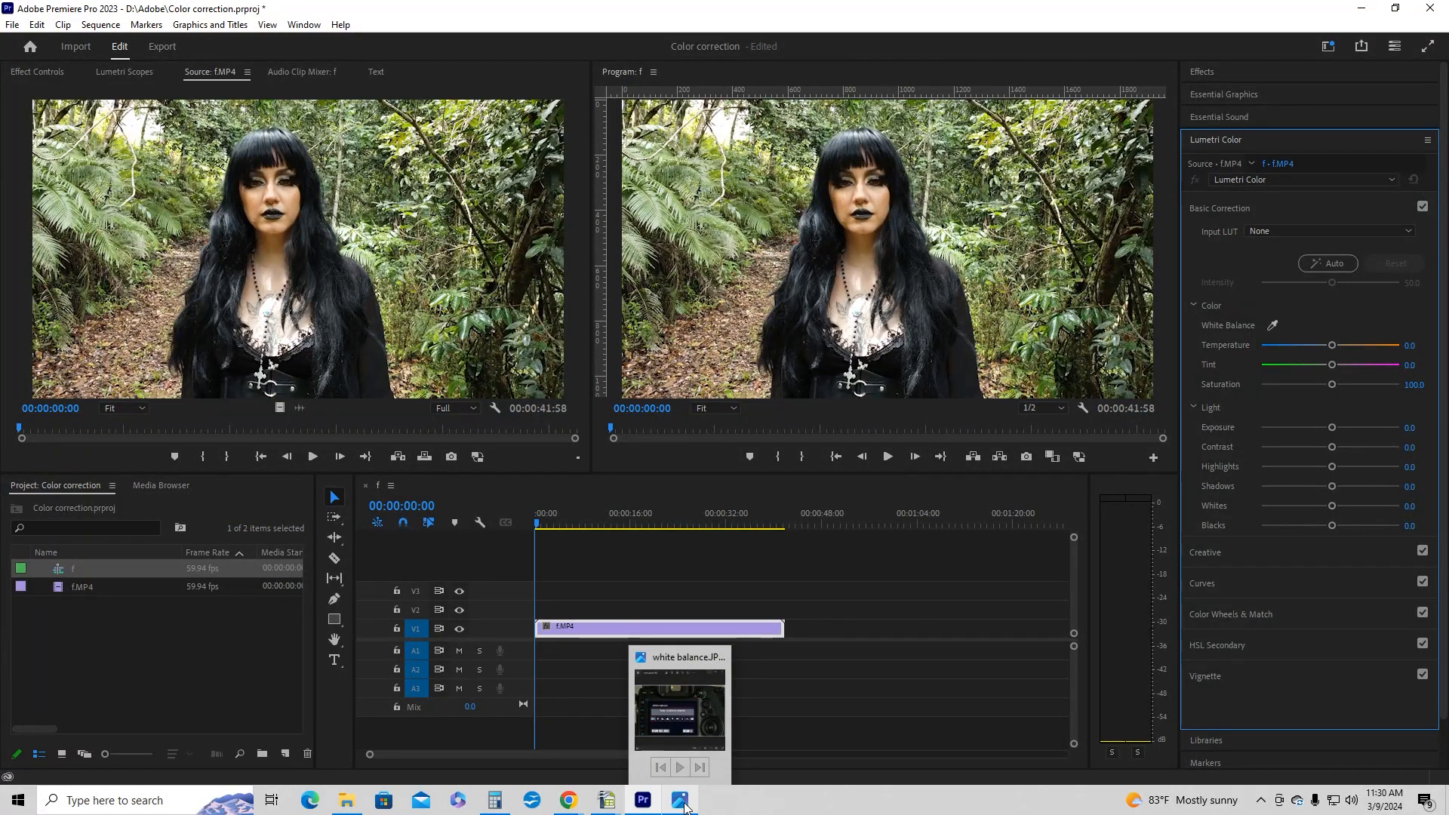
{"action": "left_click", "coordinate": [649, 760]}
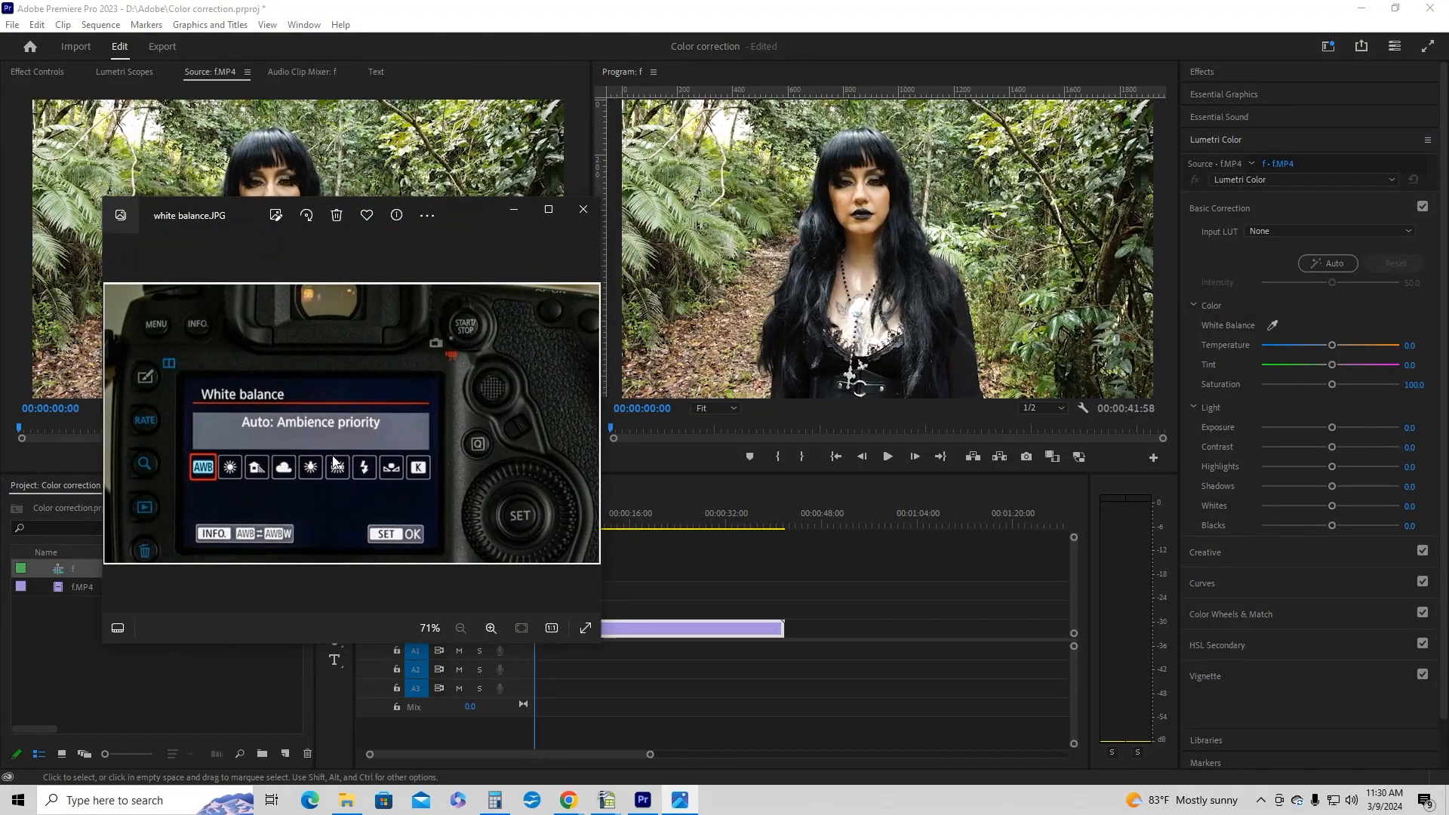
{"action": "left_click", "coordinate": [550, 215]}
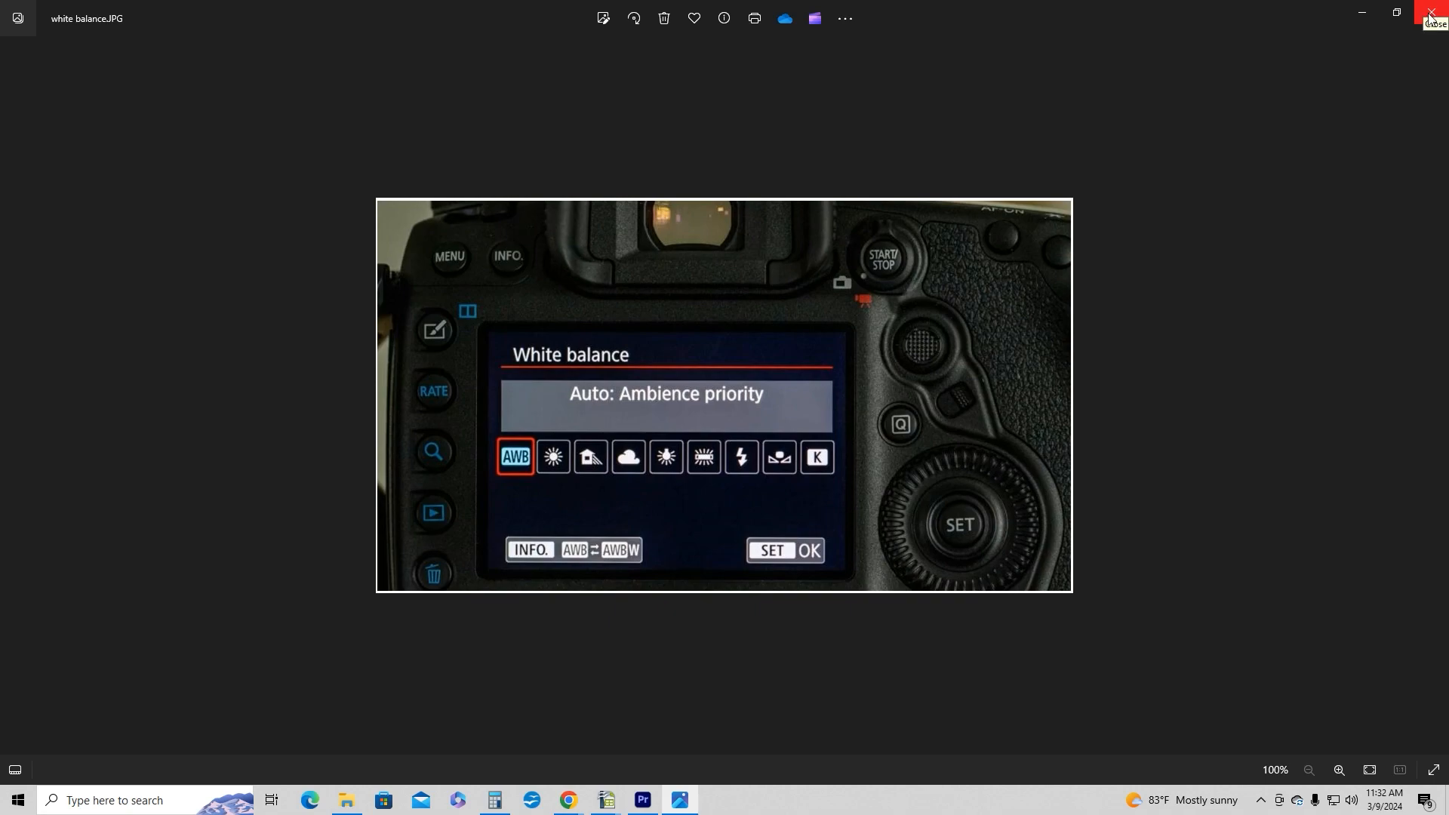
{"action": "left_click", "coordinate": [1367, 13]}
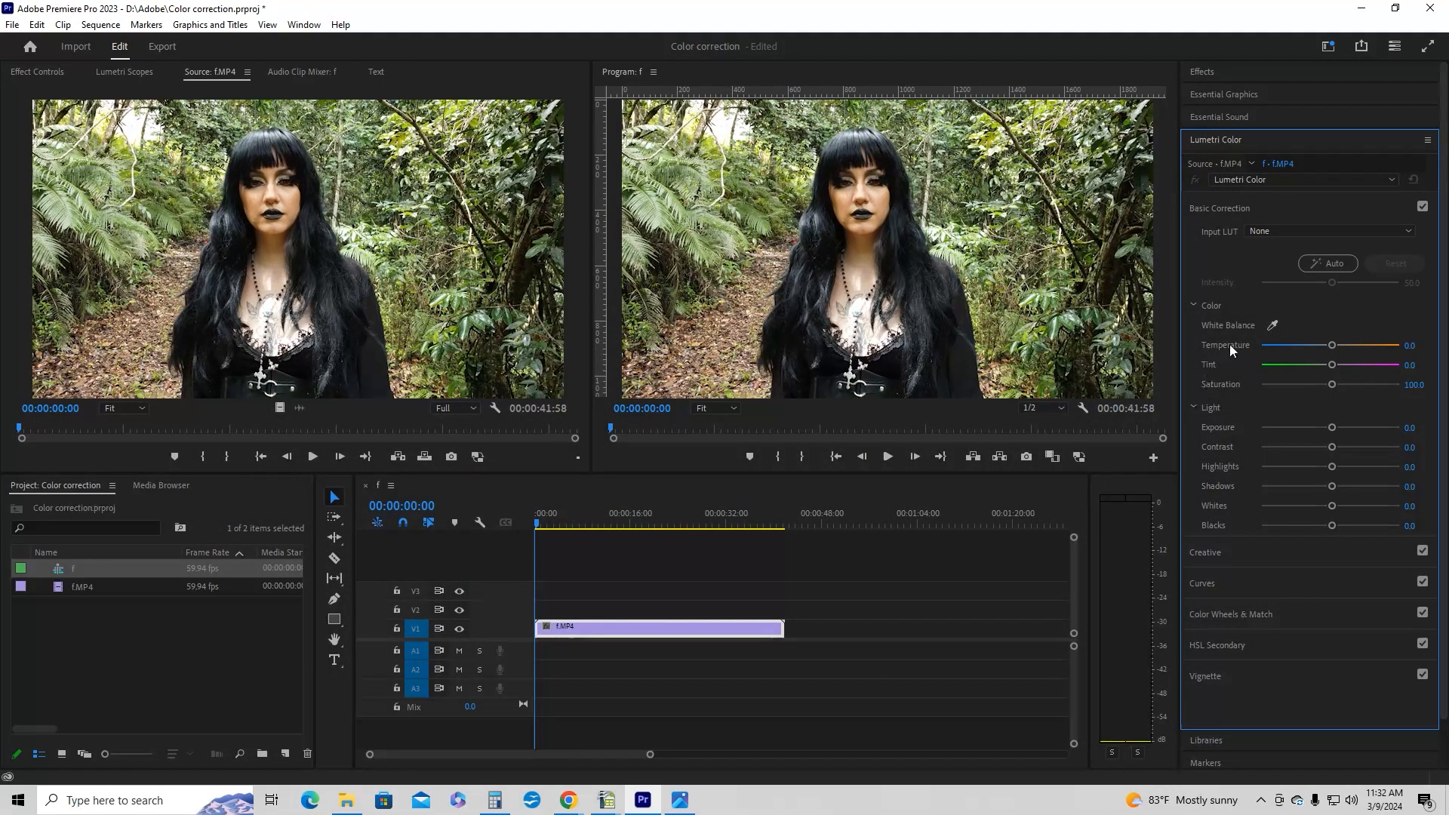
Try sampling the white balance from the bright sky area near the frame's upper left and undo it
{"action": "left_click", "coordinate": [1274, 325]}
{"action": "left_click", "coordinate": [728, 121]}
{"action": "left_click", "coordinate": [37, 25]}
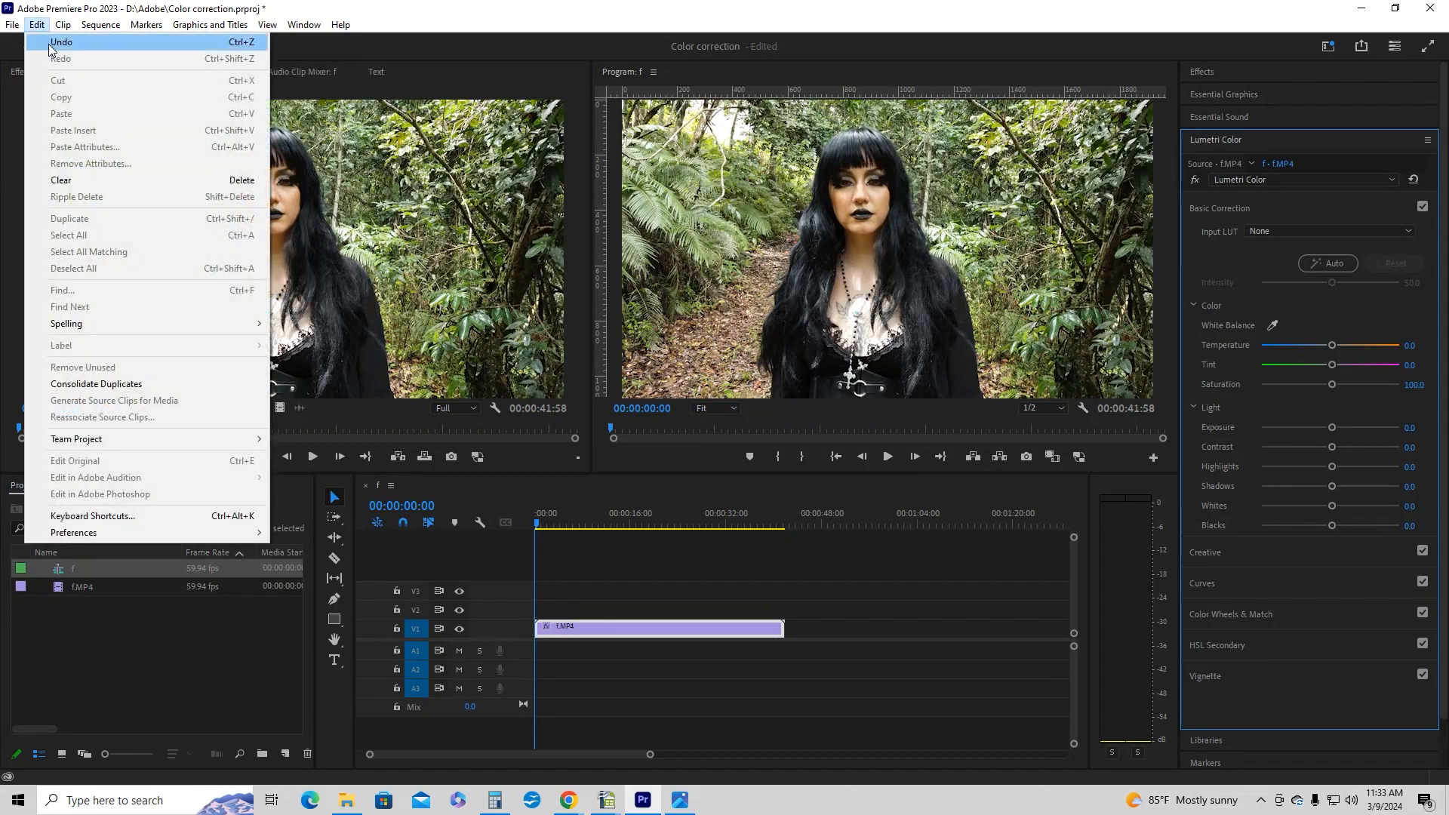
{"action": "left_click", "coordinate": [48, 42]}
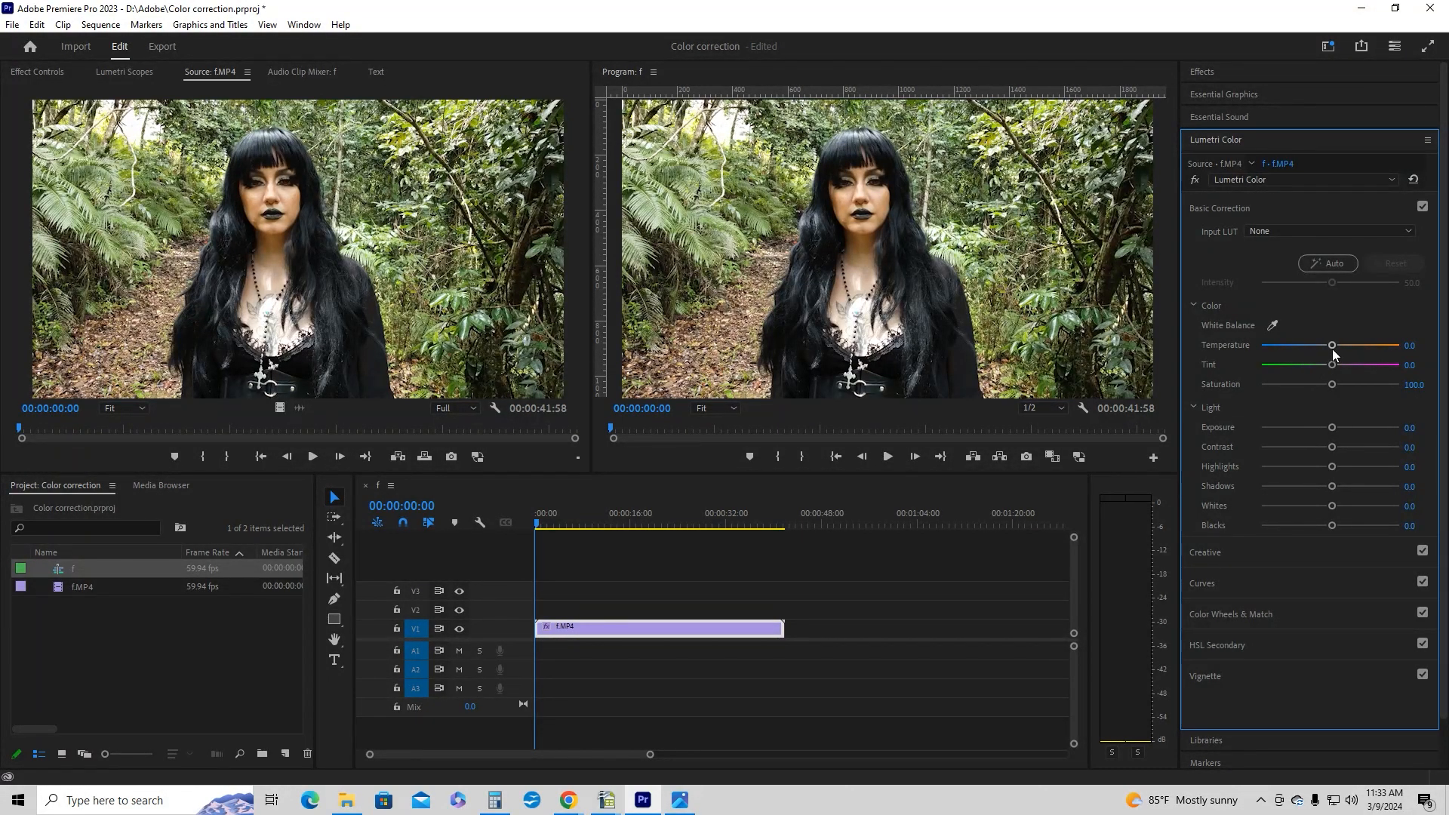
Try Temperature values of -47.8 and 3.2 on the clip, returning the temperature to 0 after each
{"action": "left_click_drag", "start_coordinate": [1333, 346], "coordinate": [1297, 345]}
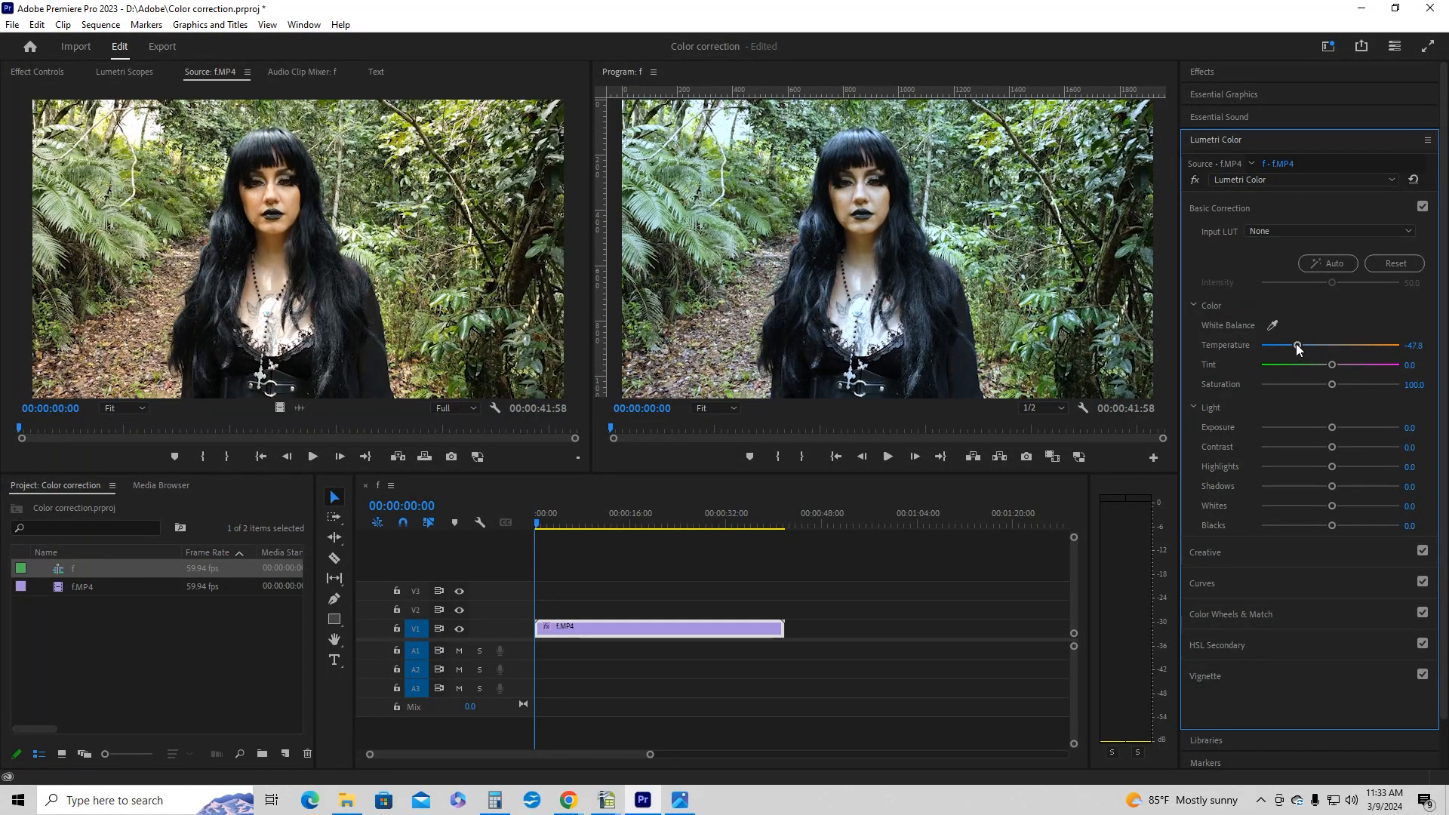
{"action": "left_click", "coordinate": [1273, 326]}
{"action": "left_click", "coordinate": [726, 132]}
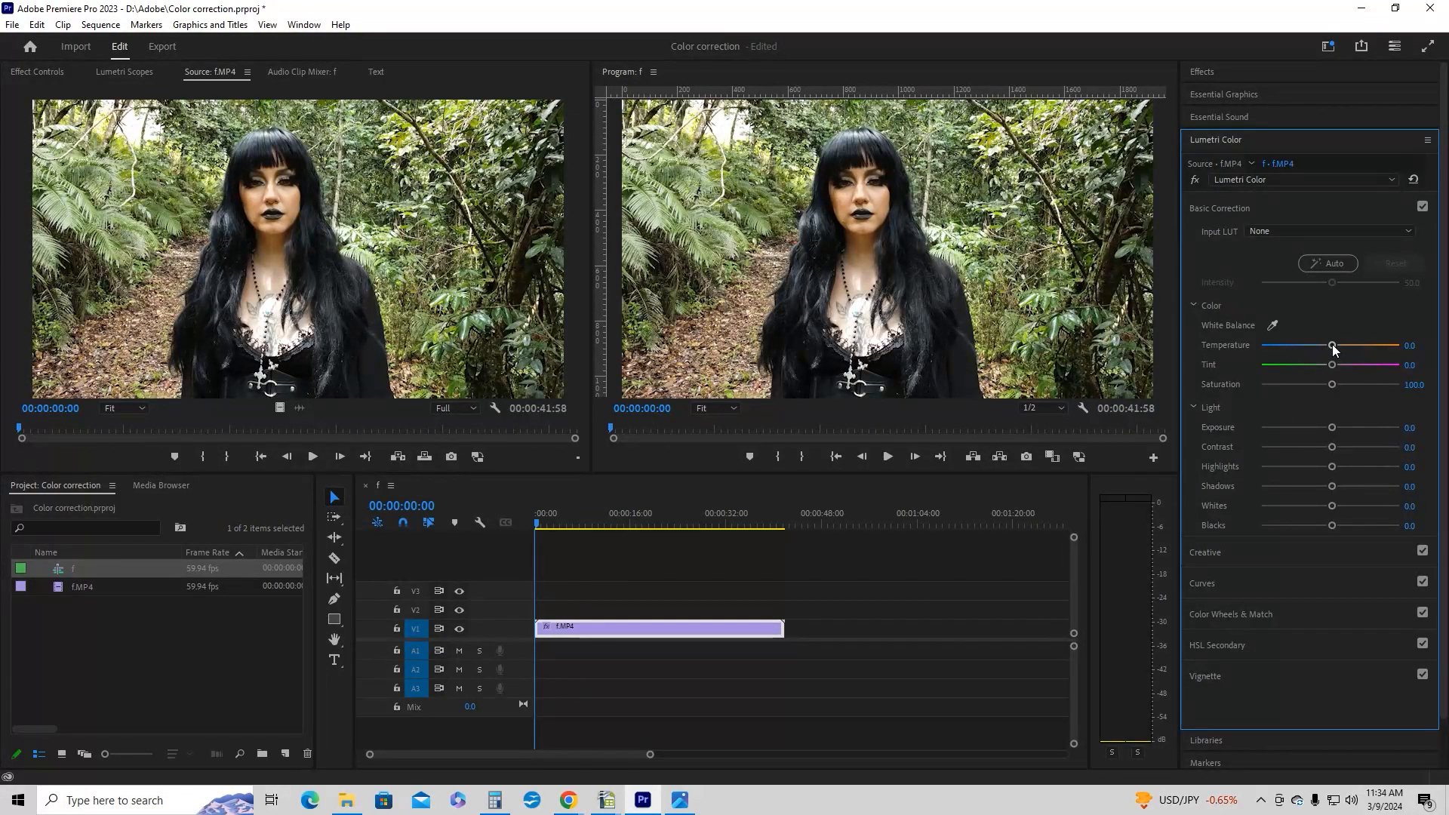
{"action": "mouse_move", "coordinate": [1333, 344]}
{"action": "left_mouse_down"}
{"action": "mouse_move", "coordinate": [1298, 340]}
{"action": "mouse_move", "coordinate": [1348, 350]}
{"action": "mouse_move", "coordinate": [1333, 347]}
{"action": "left_mouse_up"}
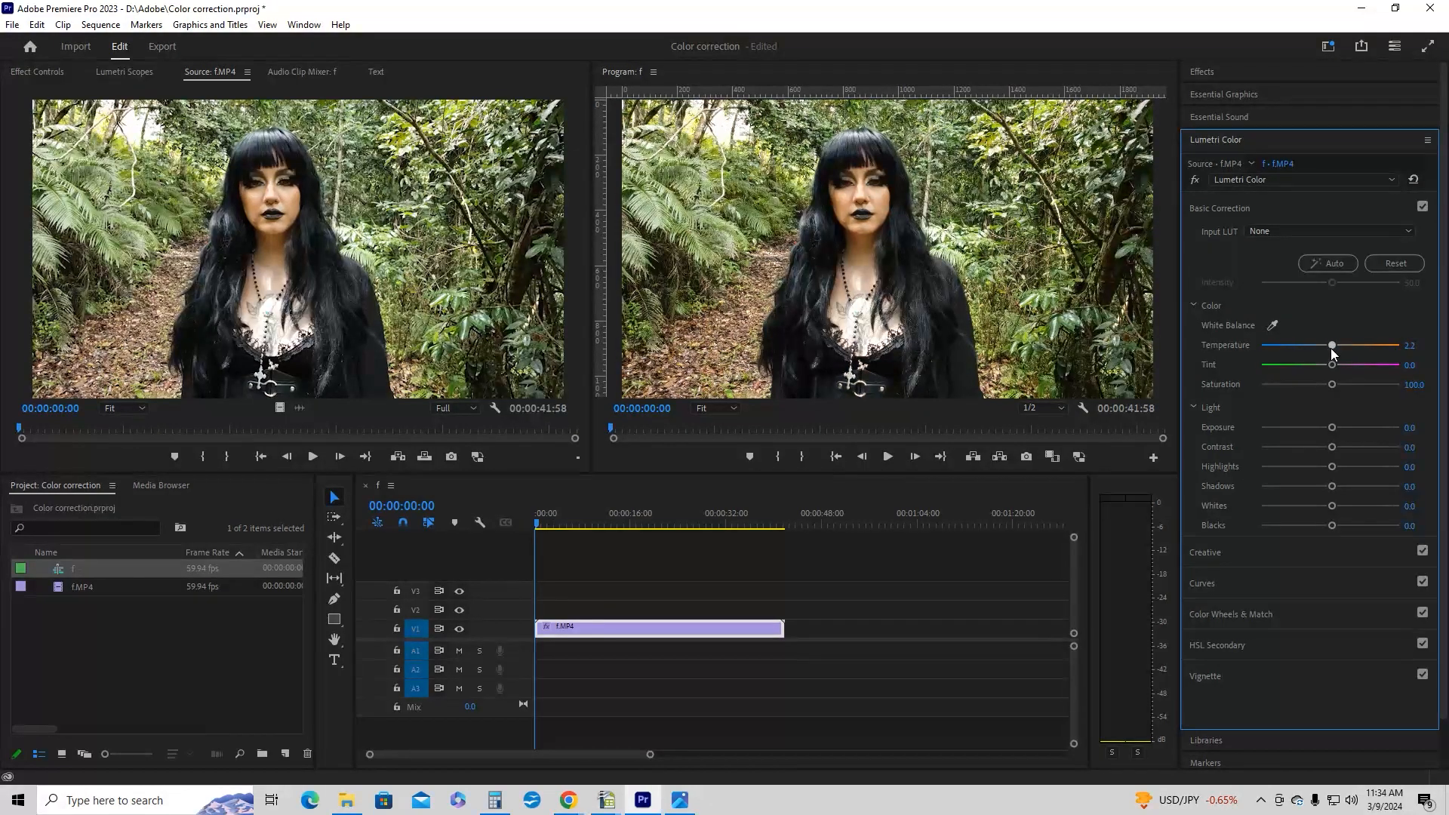
{"action": "left_click", "coordinate": [1272, 325]}
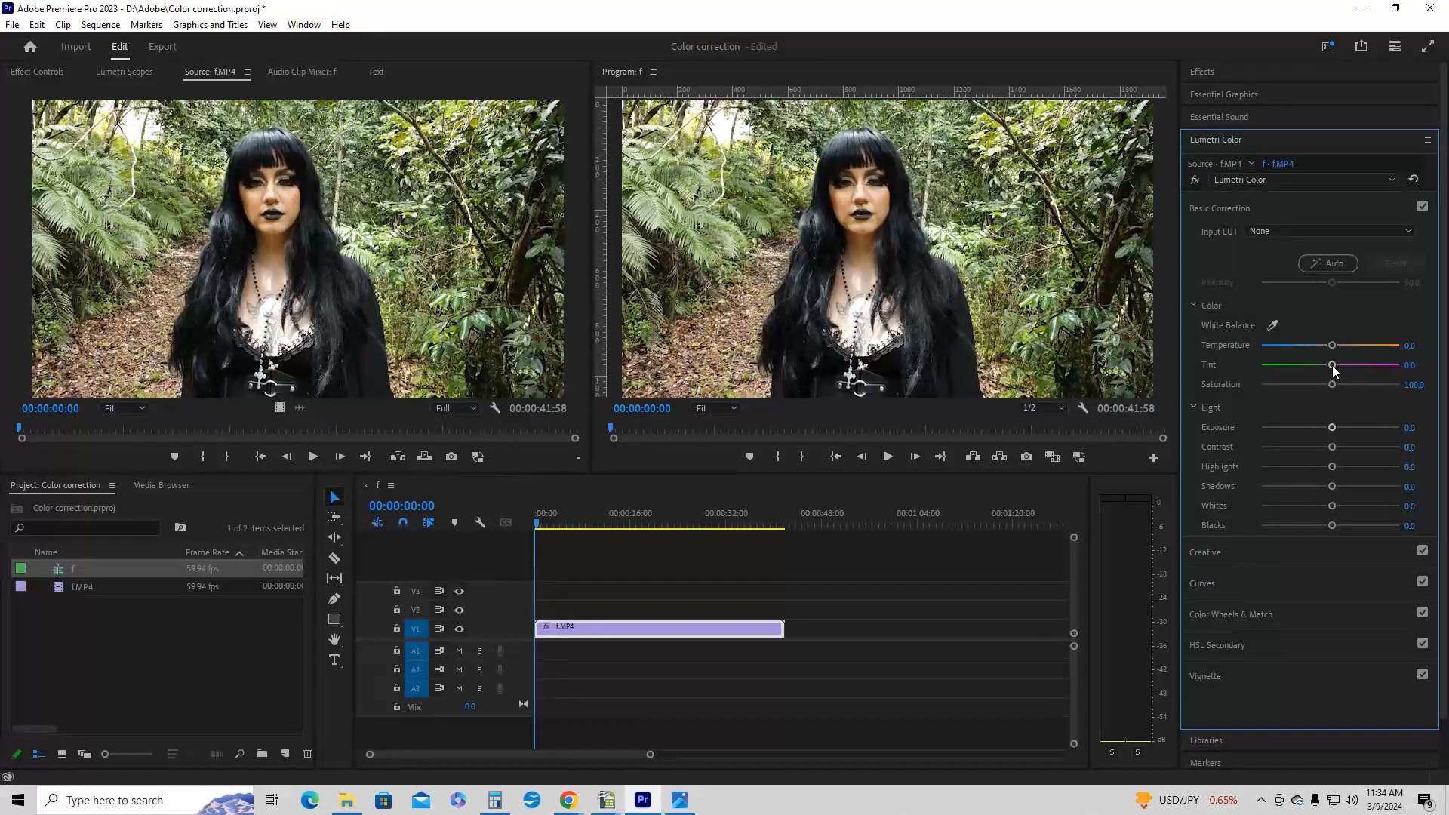
Try a slight magenta tint of 3.2 on the clip and reset Tint to 0
{"action": "mouse_move", "coordinate": [1332, 365]}
{"action": "left_mouse_down"}
{"action": "mouse_move", "coordinate": [1297, 368]}
{"action": "mouse_move", "coordinate": [1374, 369]}
{"action": "mouse_move", "coordinate": [1338, 369]}
{"action": "left_mouse_up"}
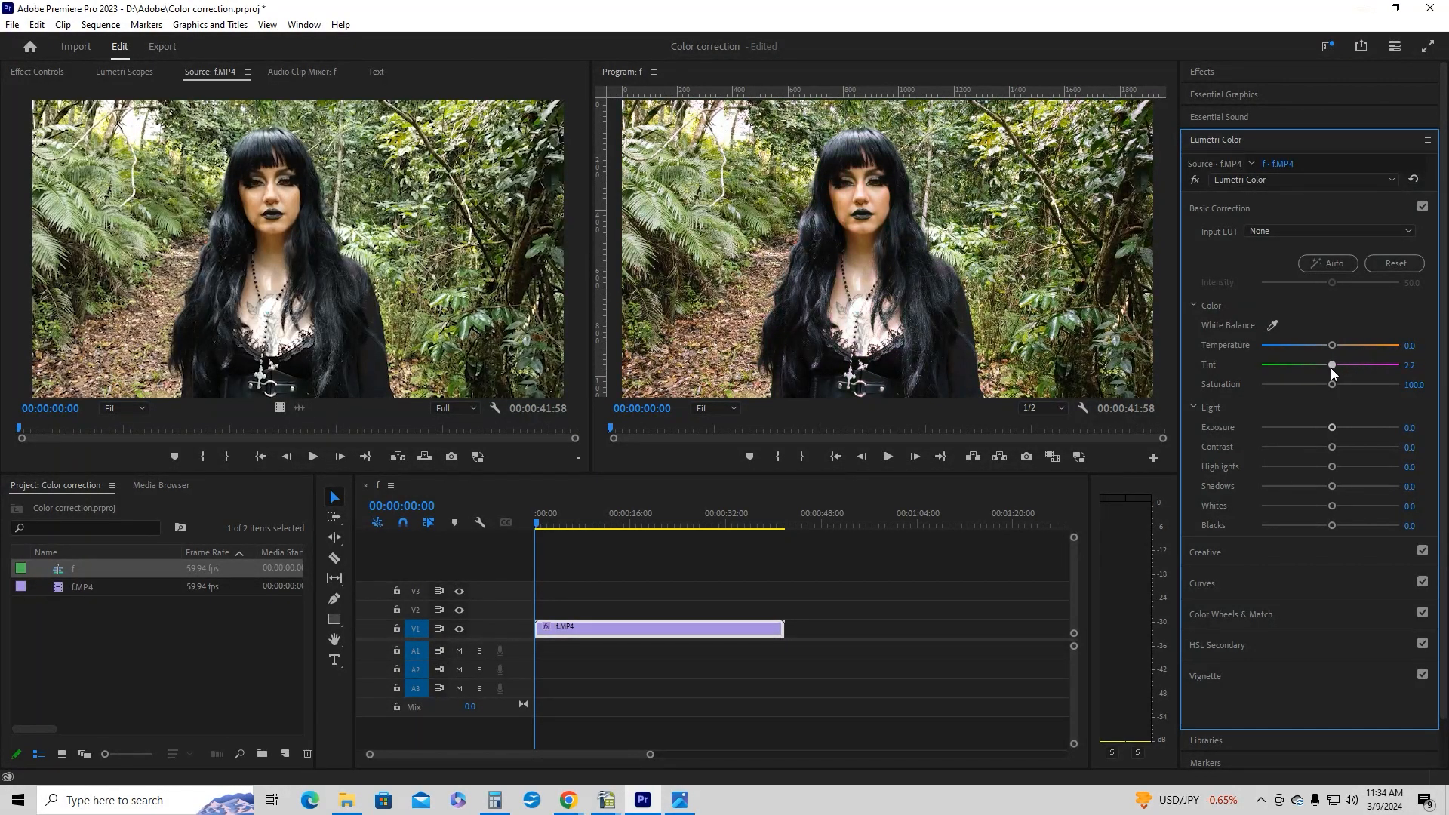
{"action": "left_click", "coordinate": [1407, 366]}
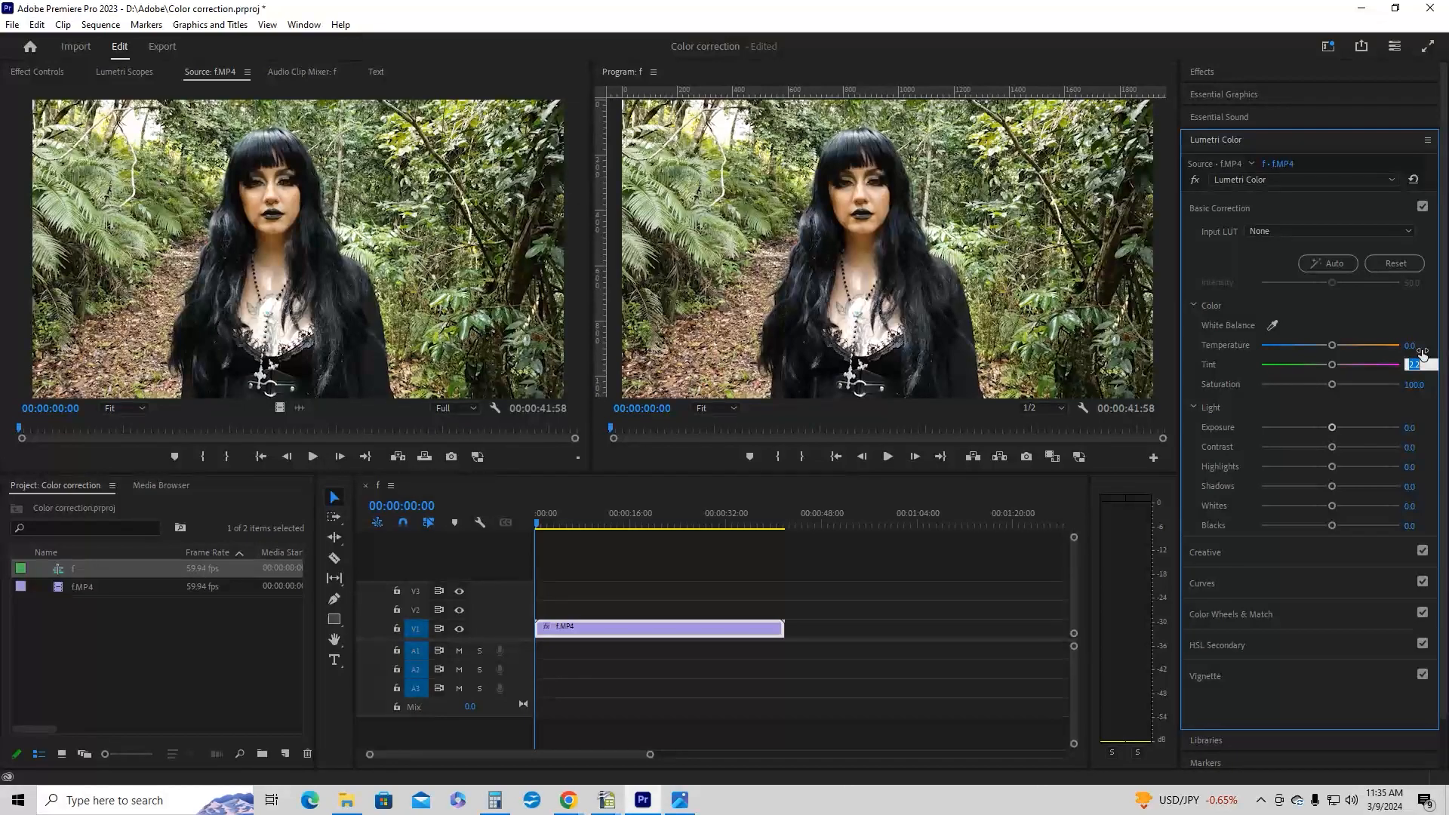
{"action": "type", "text": "0"}
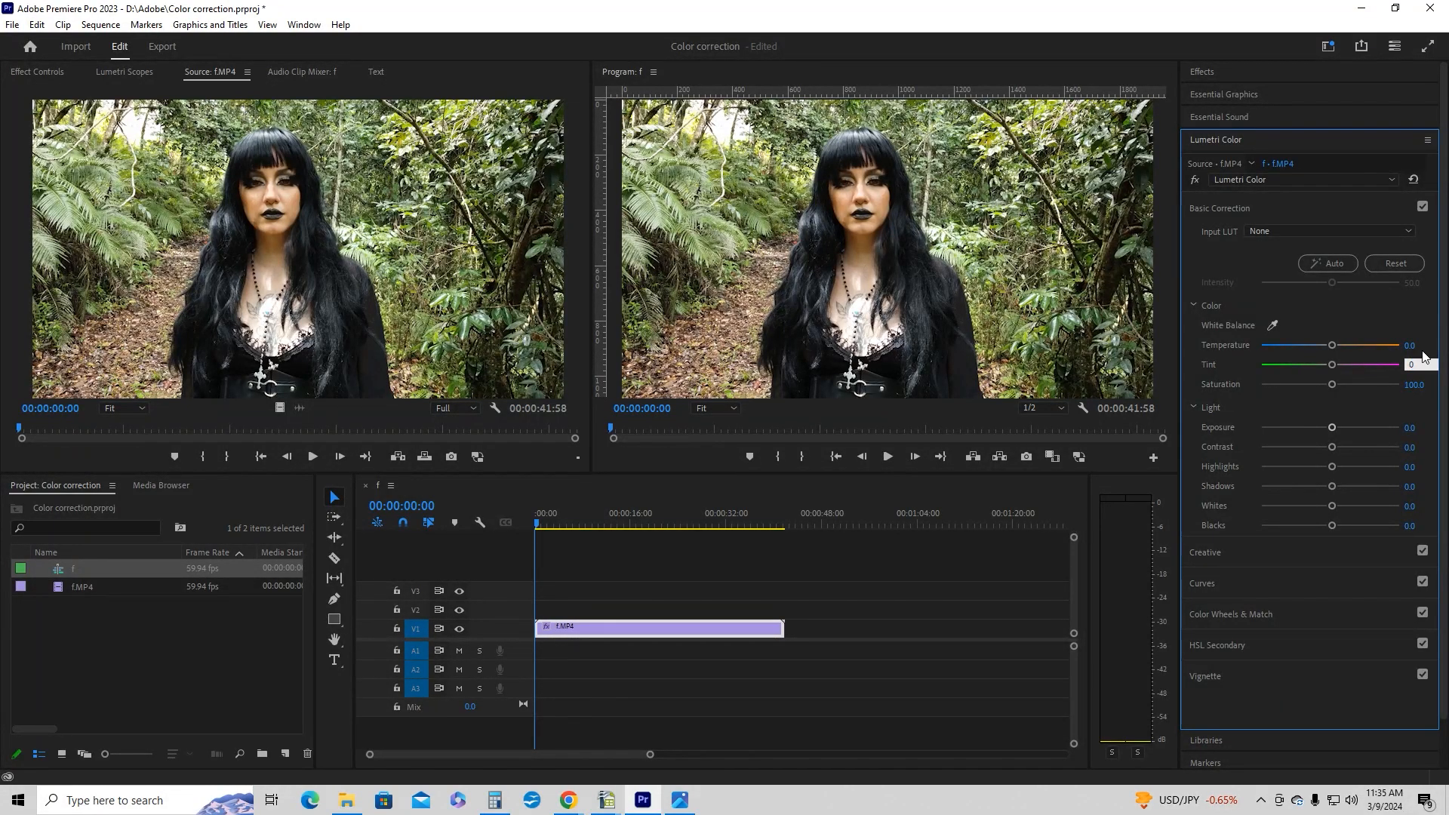
{"action": "key", "text": "Return"}
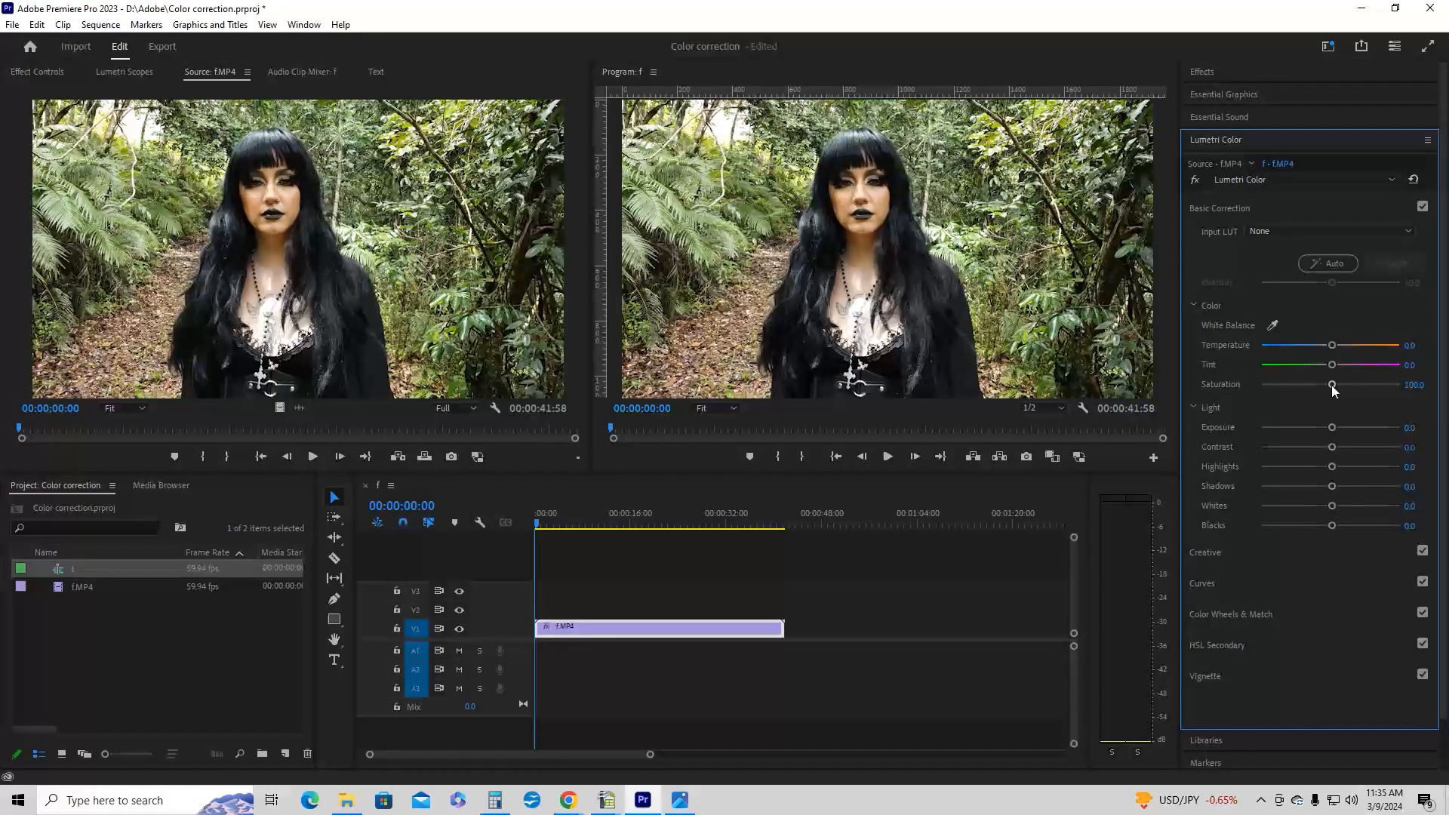
Try a much higher saturation on the clip and reset Saturation to 100
{"action": "left_click_drag", "start_coordinate": [1331, 384], "coordinate": [1378, 405]}
{"action": "left_click", "coordinate": [1418, 384]}
{"action": "type", "text": "100"}
{"action": "key", "text": "Return"}
Try brightening the clip with an Exposure of 2.2 and reset Exposure to 0
{"action": "left_click", "coordinate": [1334, 427]}
{"action": "left_click_drag", "start_coordinate": [1335, 427], "coordinate": [1360, 429]}
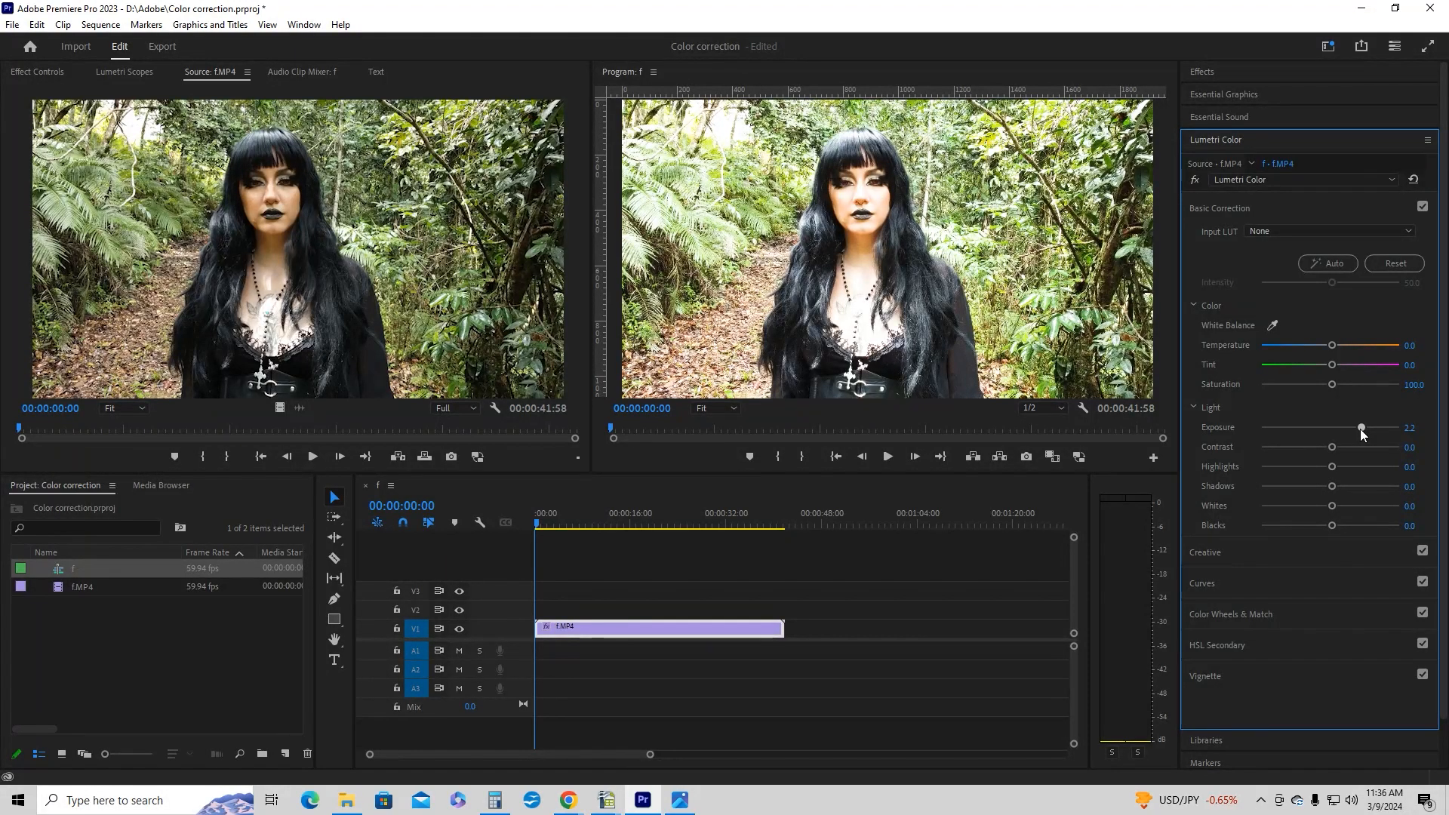
{"action": "left_click_drag", "start_coordinate": [1361, 428], "coordinate": [1331, 429]}
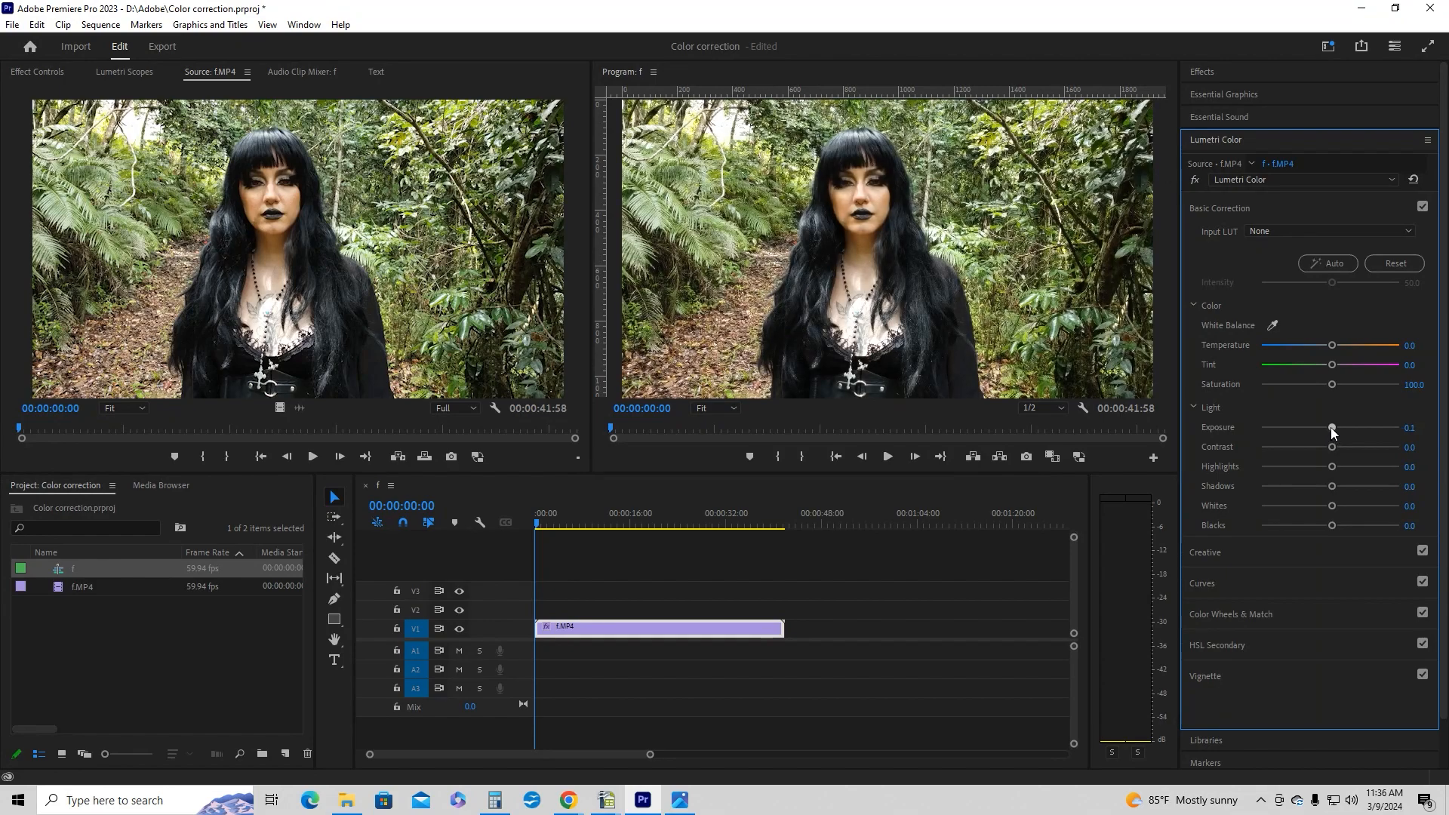
{"action": "left_click", "coordinate": [1417, 428]}
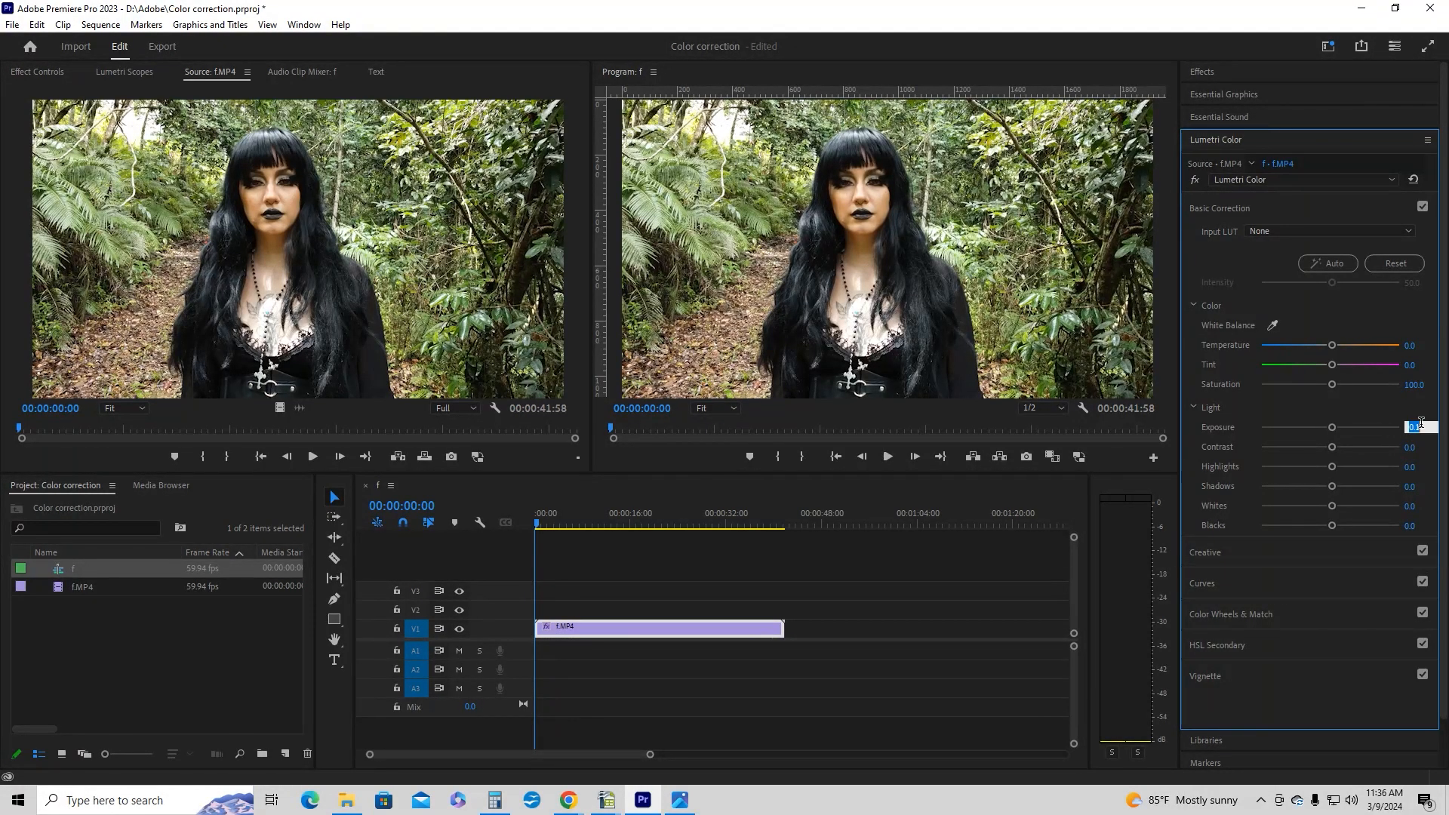
{"action": "type", "text": "0"}
{"action": "key", "text": "Return"}
Compare contrast levels up to 100 on the clip and settle on a Contrast of about 31.5
{"action": "left_click_drag", "start_coordinate": [1333, 448], "coordinate": [1335, 448]}
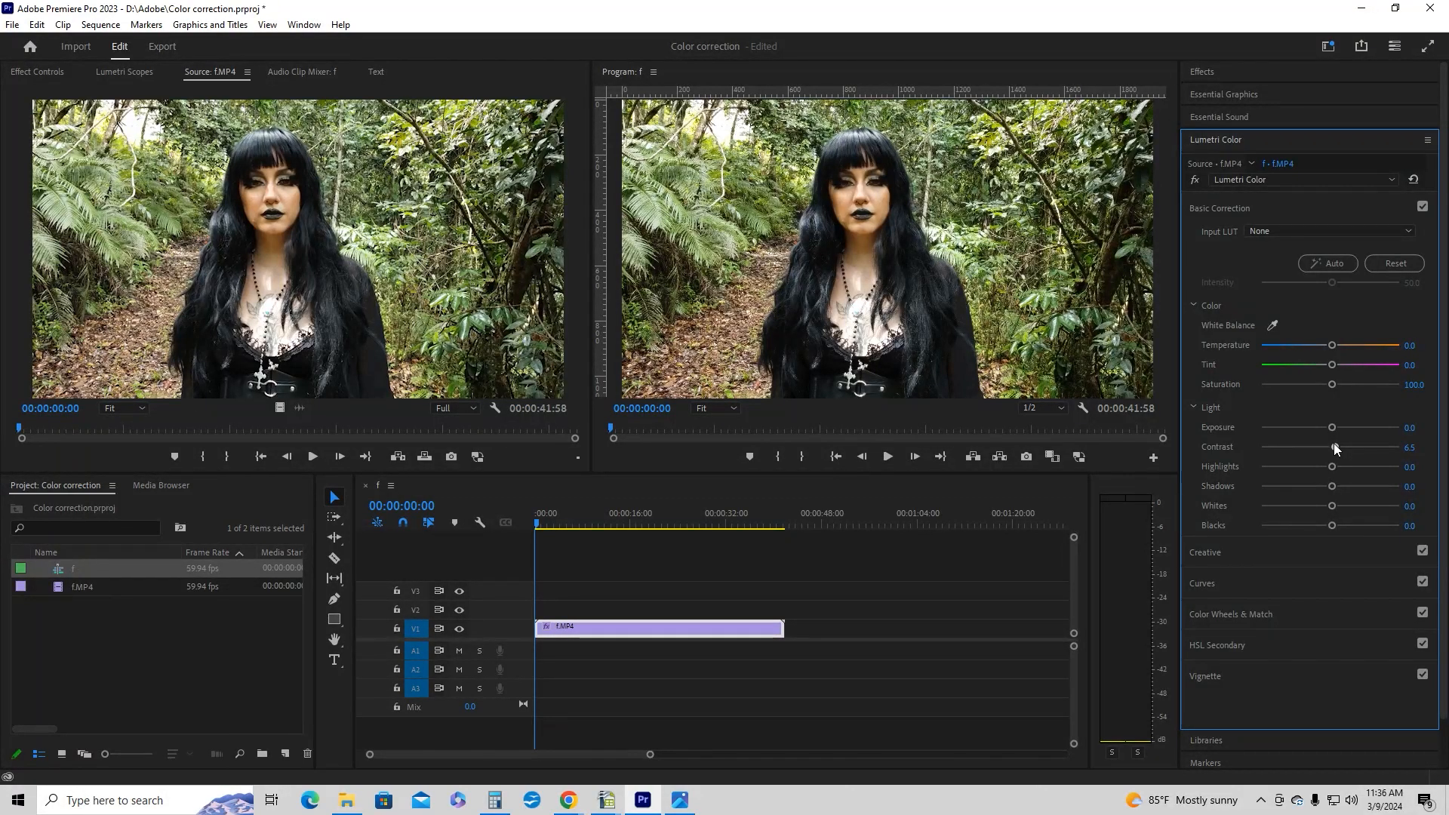
{"action": "left_click_drag", "start_coordinate": [1334, 445], "coordinate": [1344, 445]}
{"action": "left_click_drag", "start_coordinate": [1336, 450], "coordinate": [1351, 456]}
{"action": "left_click_drag", "start_coordinate": [1349, 451], "coordinate": [1387, 455]}
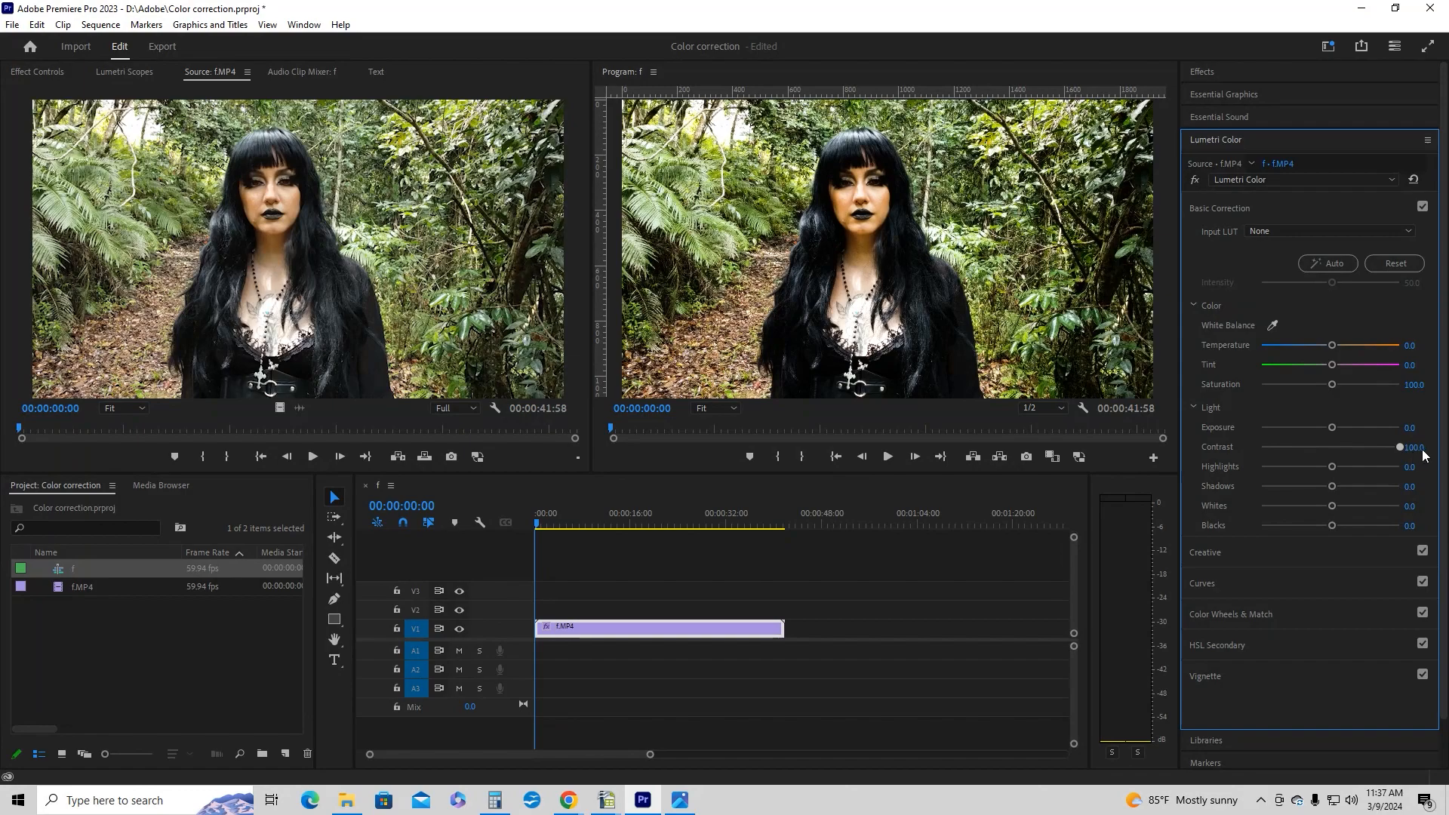
{"action": "left_click_drag", "start_coordinate": [1401, 449], "coordinate": [1354, 448]}
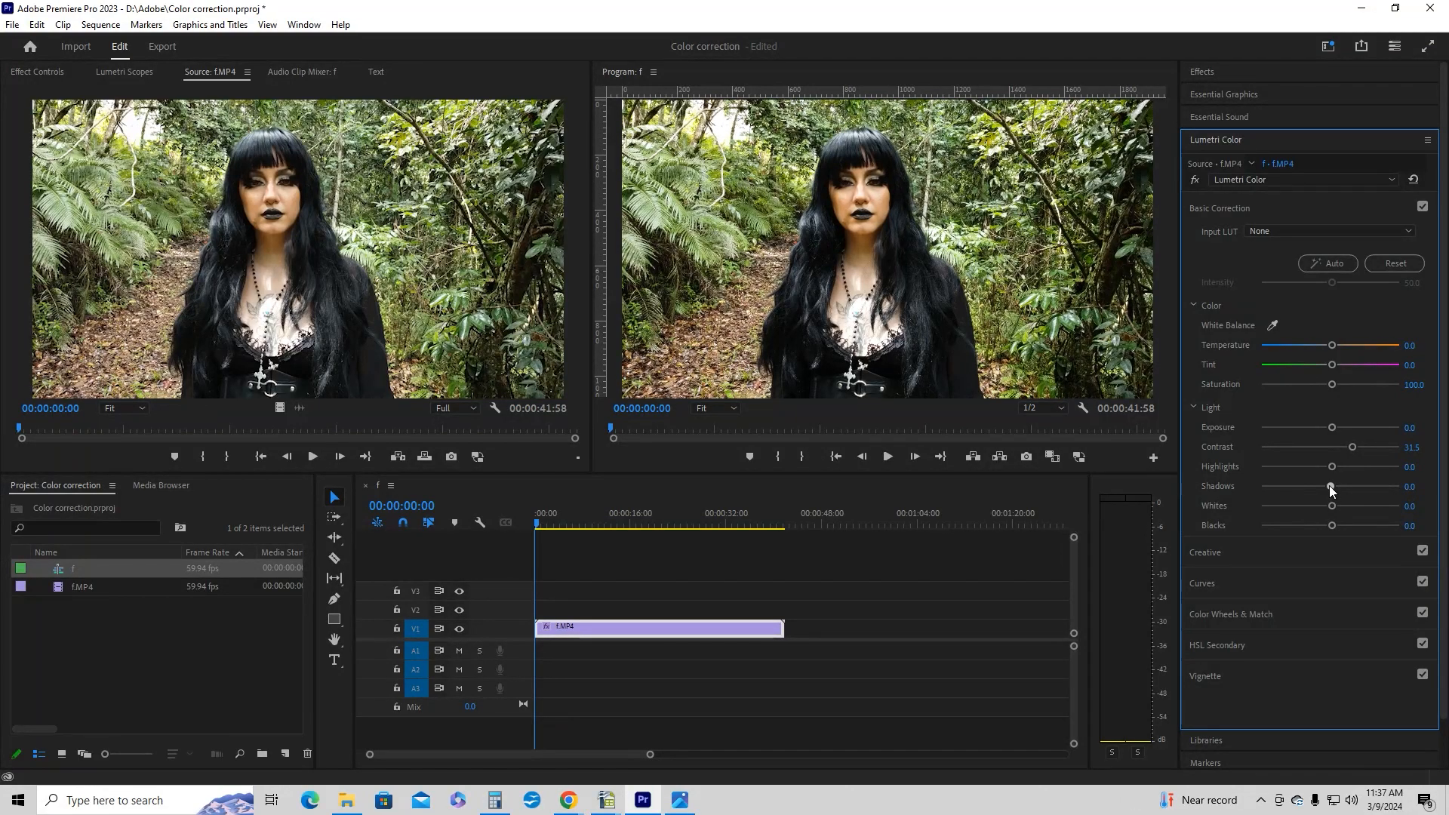
Lower the clip's Shadows to about -31.5 and raise its Whites to about 12
{"action": "left_click_drag", "start_coordinate": [1332, 486], "coordinate": [1305, 486]}
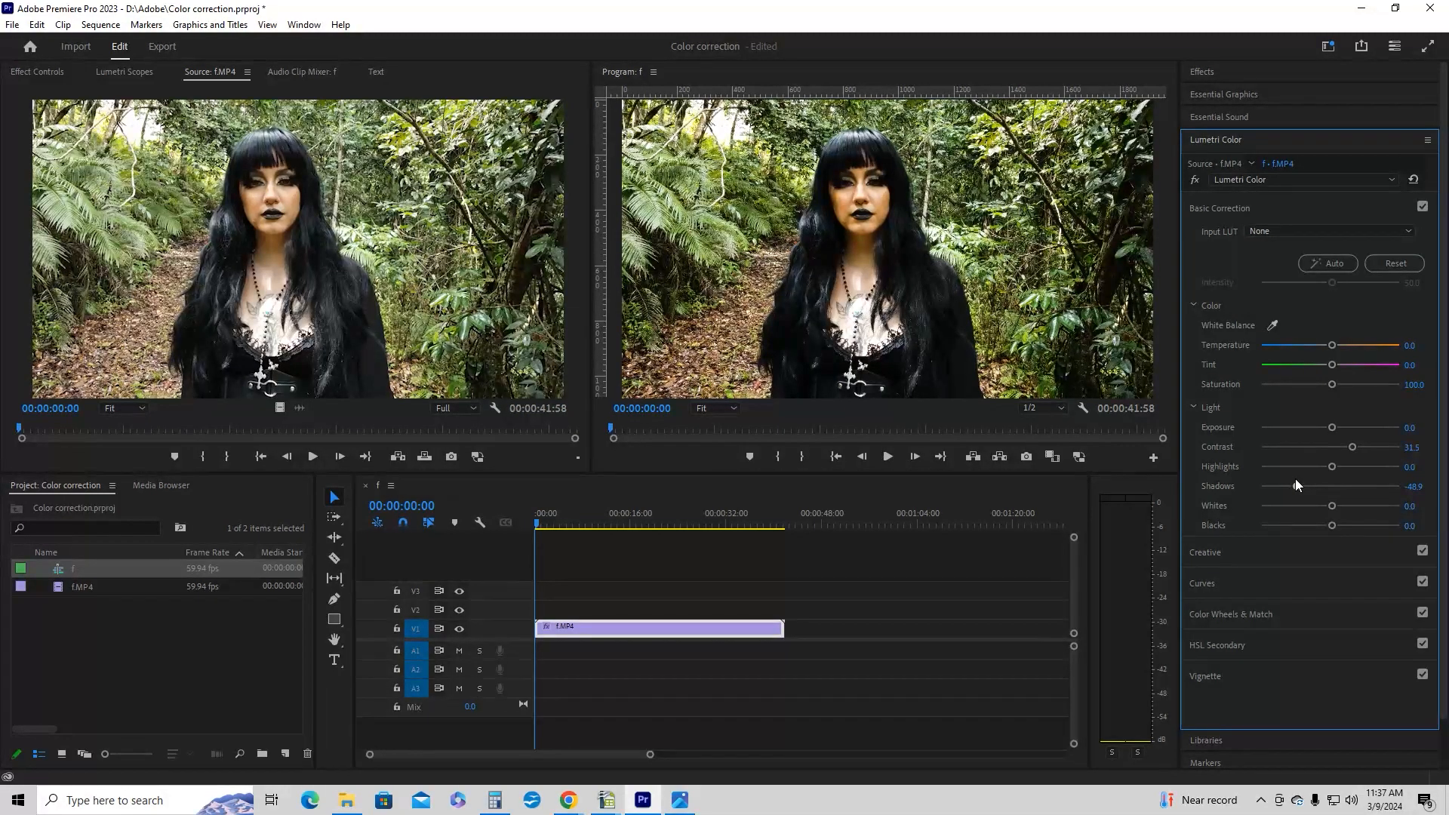
{"action": "left_click_drag", "start_coordinate": [1298, 478], "coordinate": [1303, 480]}
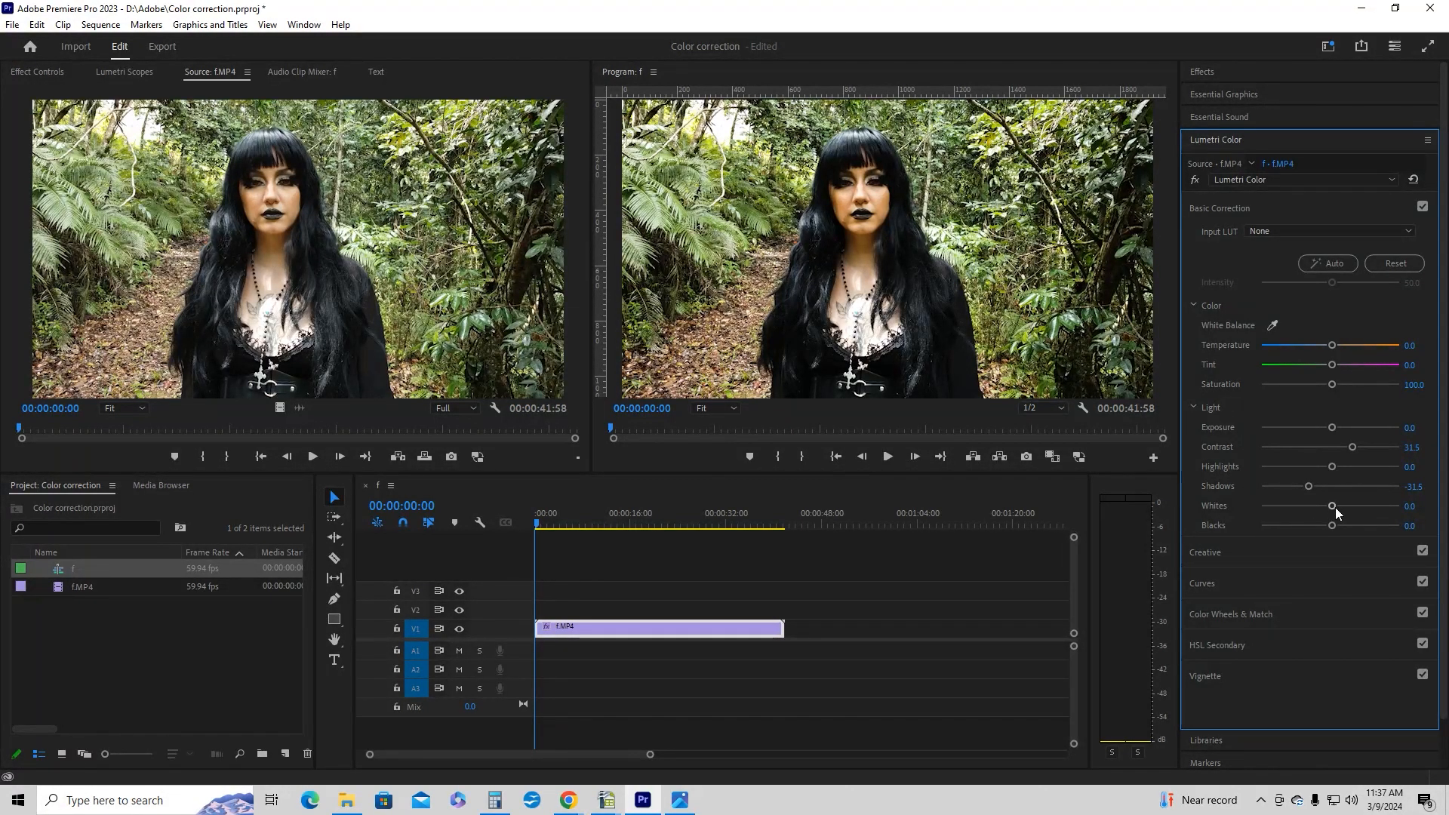
{"action": "mouse_move", "coordinate": [1334, 507]}
{"action": "left_mouse_down"}
{"action": "mouse_move", "coordinate": [1352, 511]}
{"action": "mouse_move", "coordinate": [1266, 499]}
{"action": "mouse_move", "coordinate": [1338, 517]}
{"action": "left_mouse_up"}
Try Blacks at 100, about 15 and -100 on the clip to compare the extremes
{"action": "left_click_drag", "start_coordinate": [1330, 526], "coordinate": [1402, 531]}
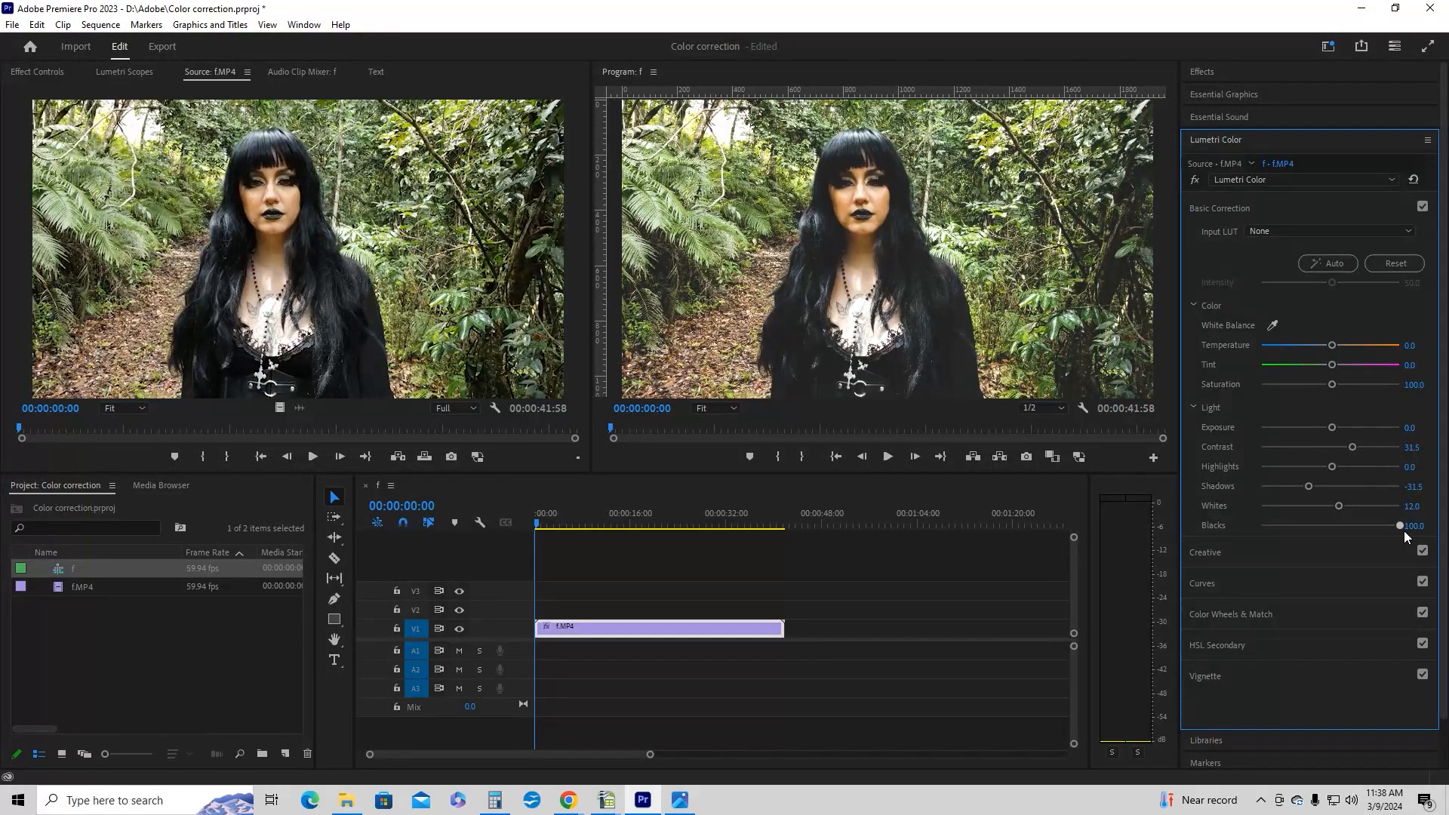
{"action": "left_click_drag", "start_coordinate": [1403, 532], "coordinate": [1350, 528]}
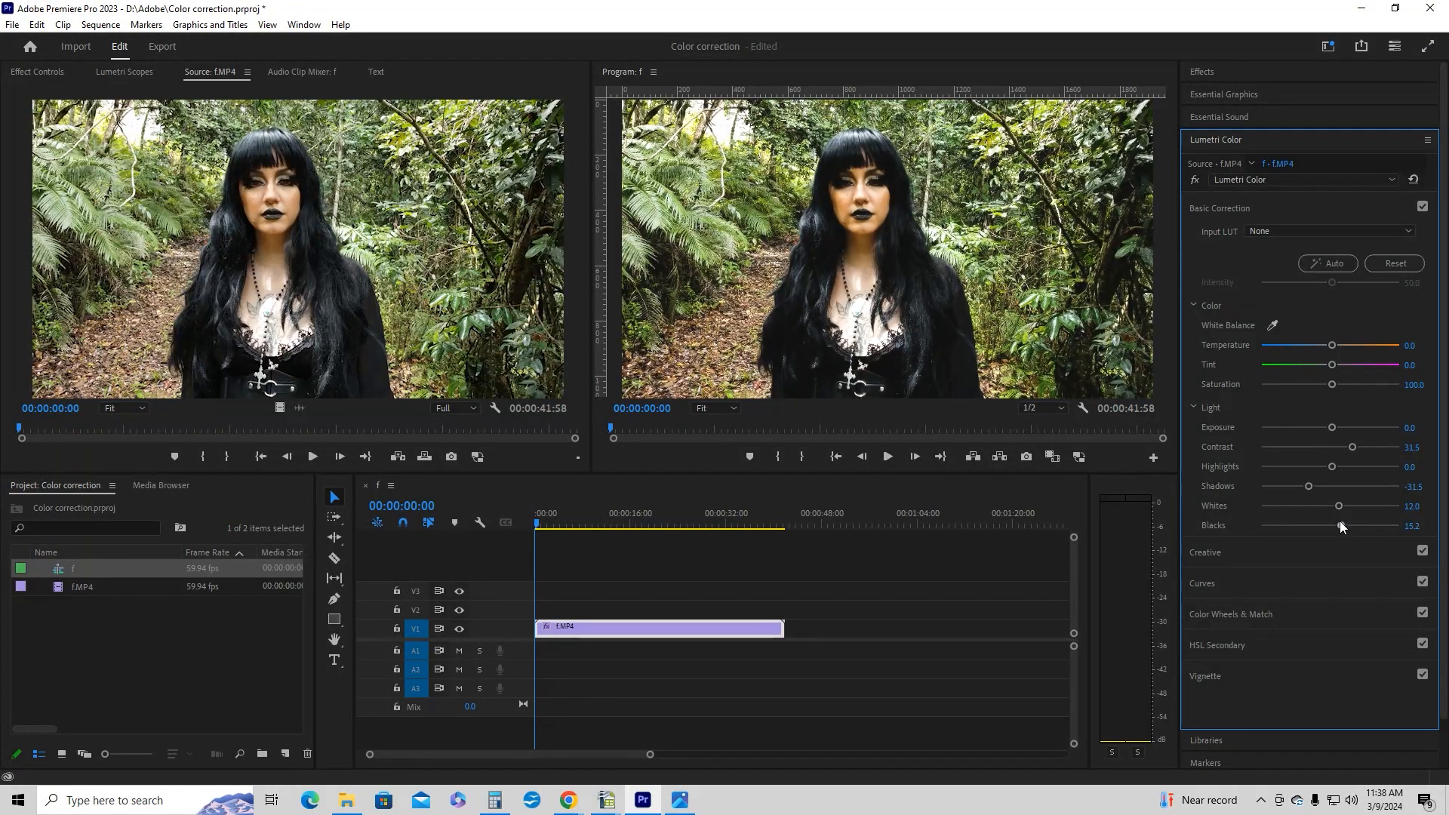
{"action": "left_click_drag", "start_coordinate": [1341, 526], "coordinate": [1399, 532]}
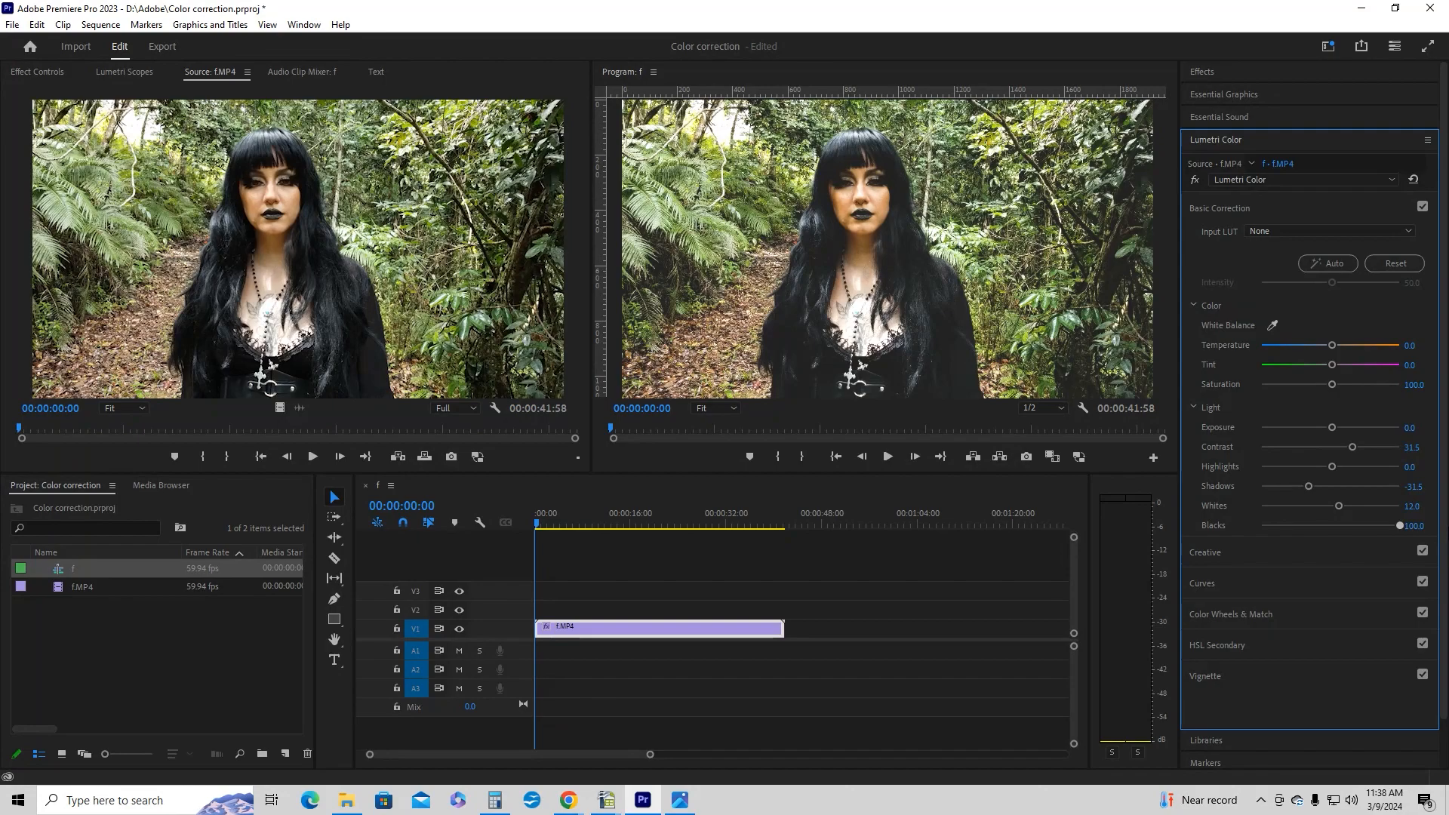
{"action": "left_click_drag", "start_coordinate": [1396, 526], "coordinate": [1340, 532]}
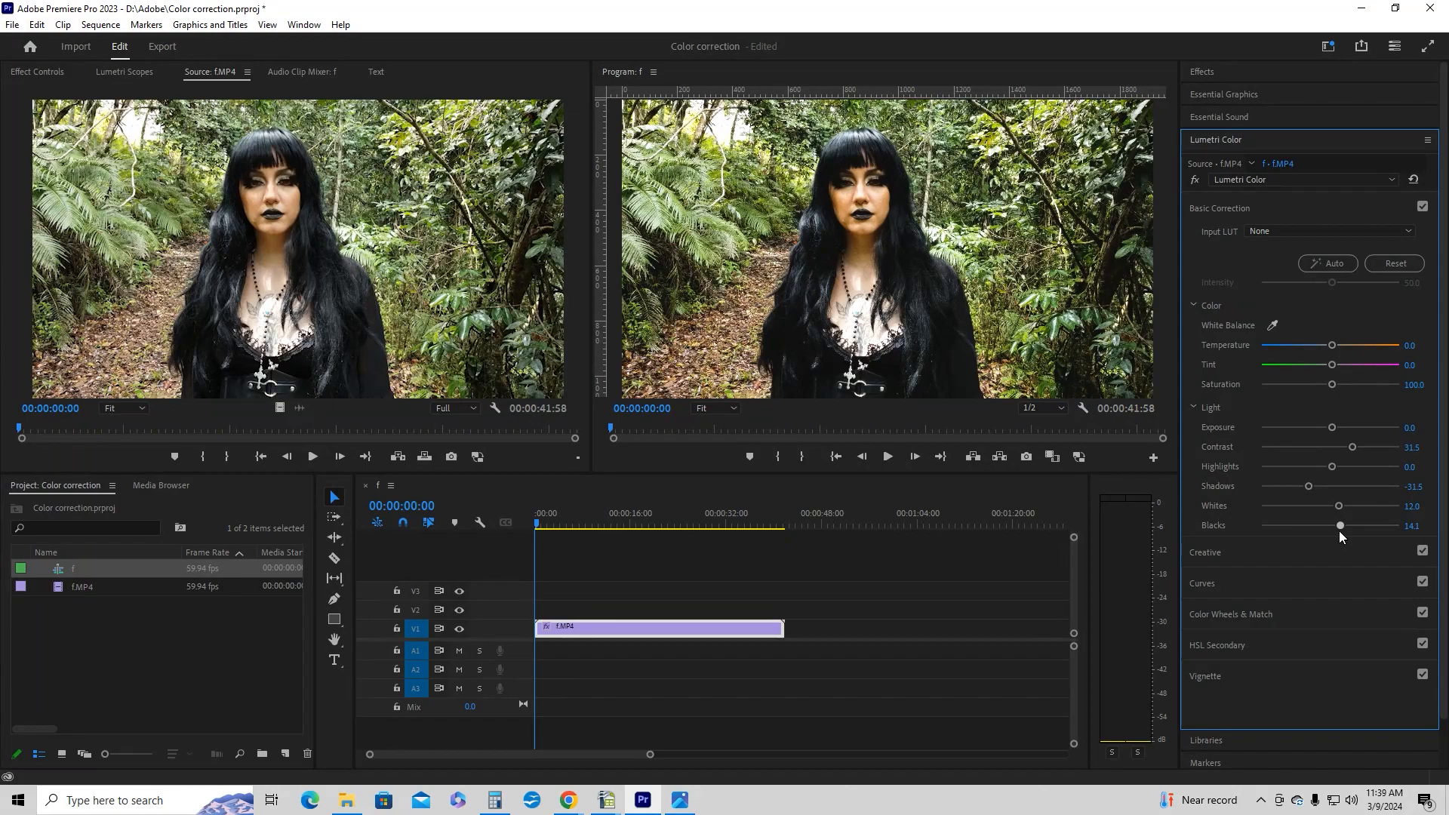
{"action": "left_click_drag", "start_coordinate": [1338, 530], "coordinate": [1307, 527]}
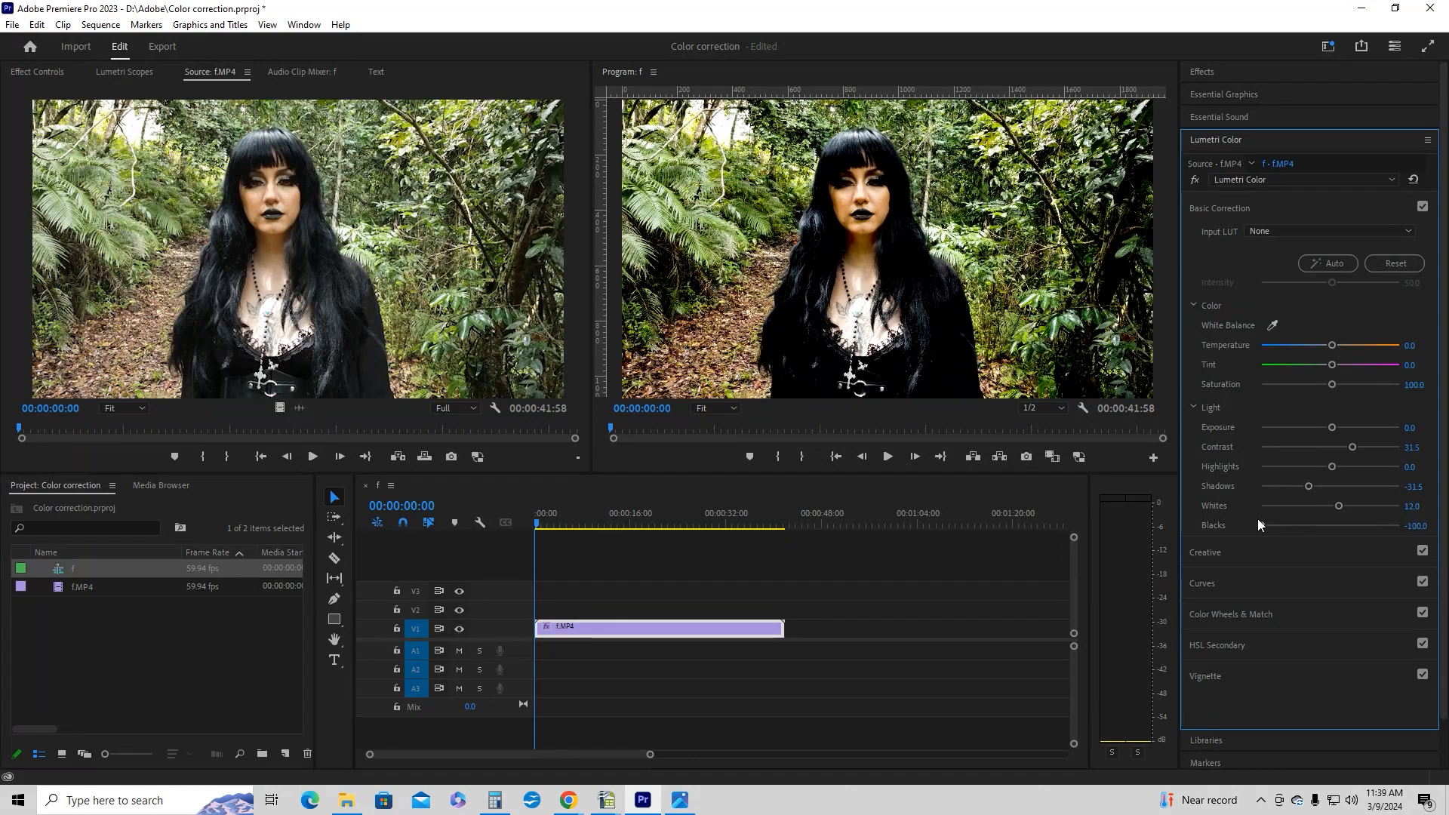
Set Blacks to about 14.1 while inspecting the dark areas at 1600% zoom, and return the program view to Fit
{"action": "left_click", "coordinate": [732, 410]}
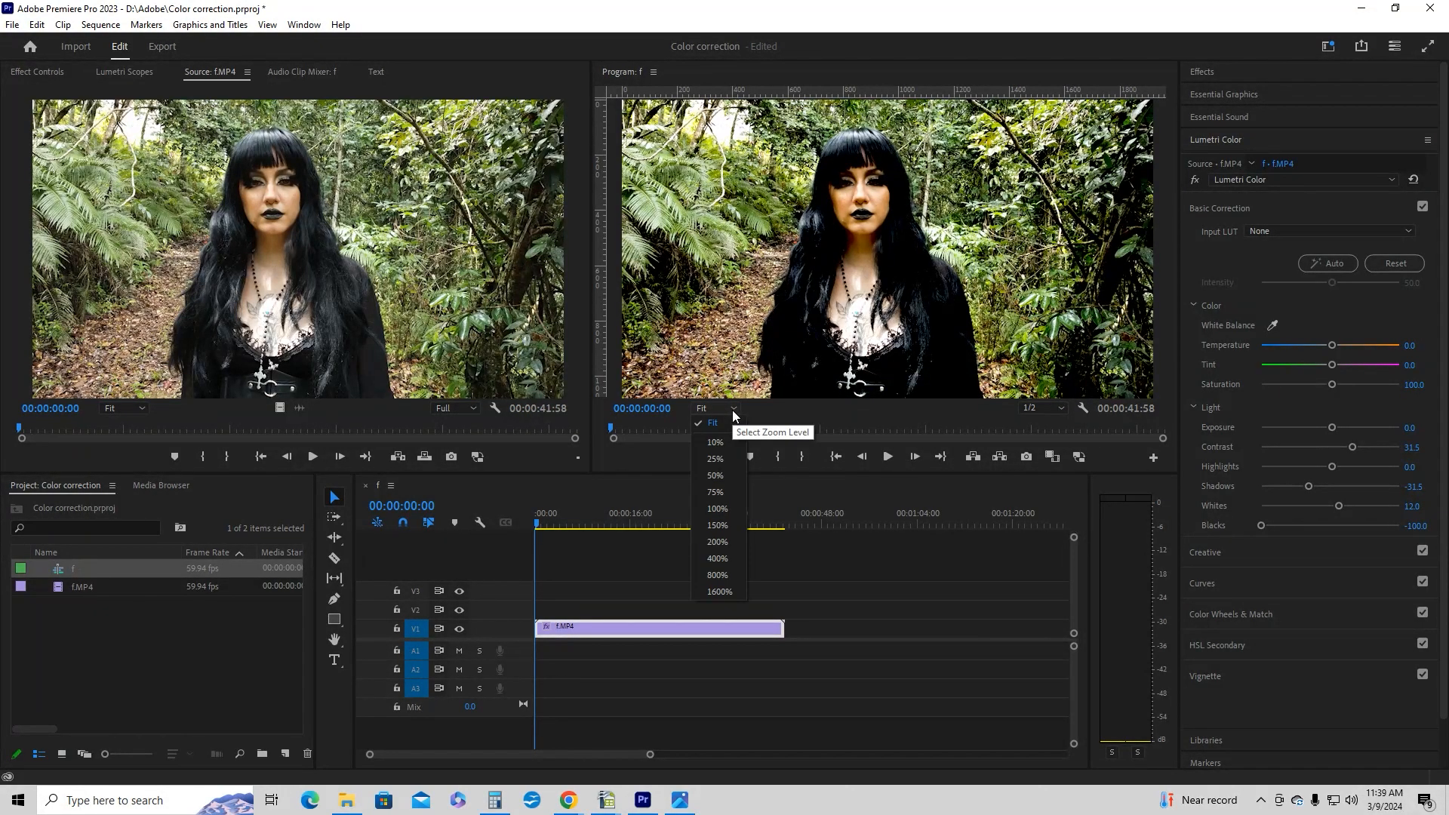
{"action": "left_click", "coordinate": [714, 592]}
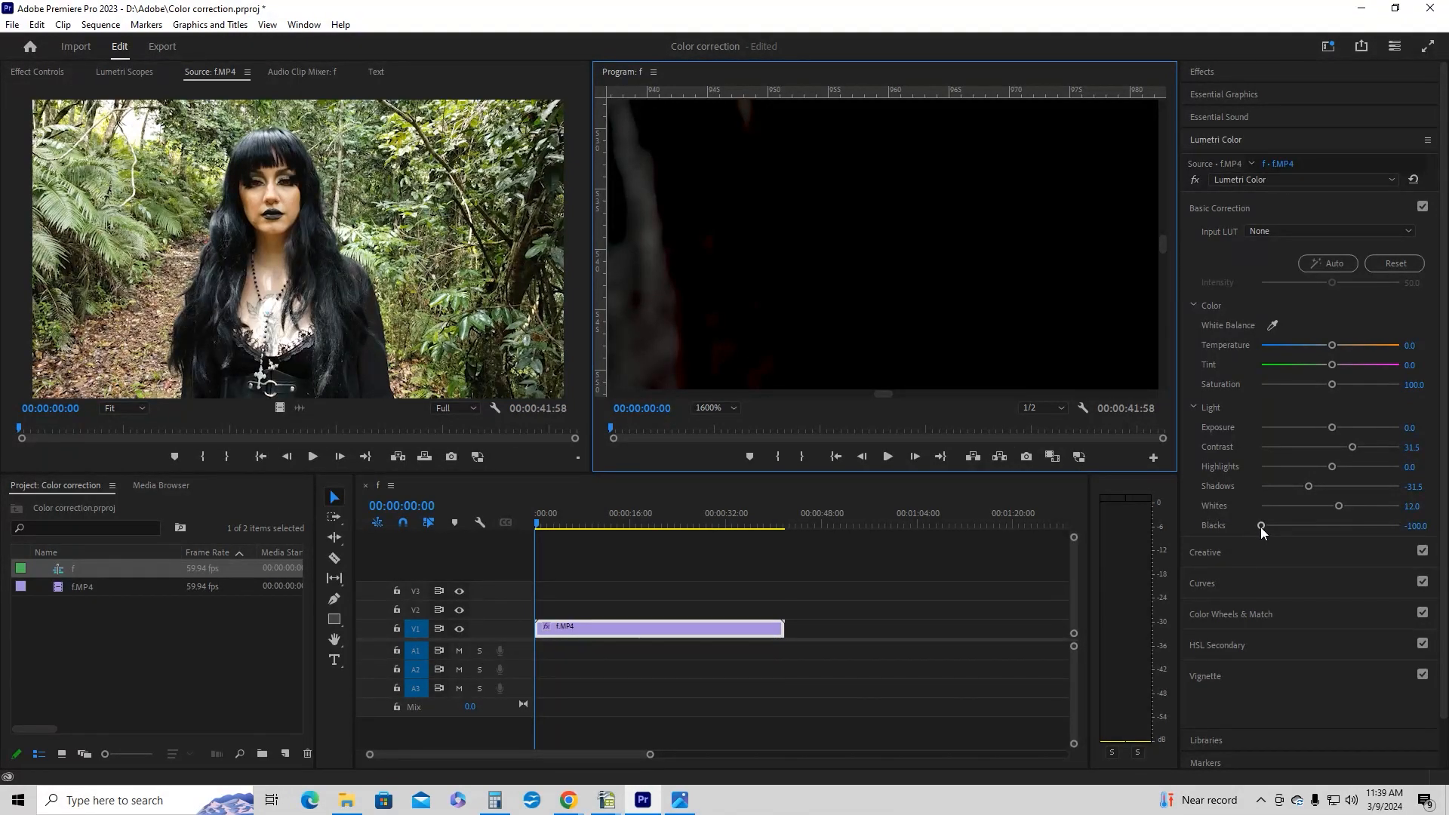
{"action": "left_click_drag", "start_coordinate": [1260, 527], "coordinate": [1339, 528]}
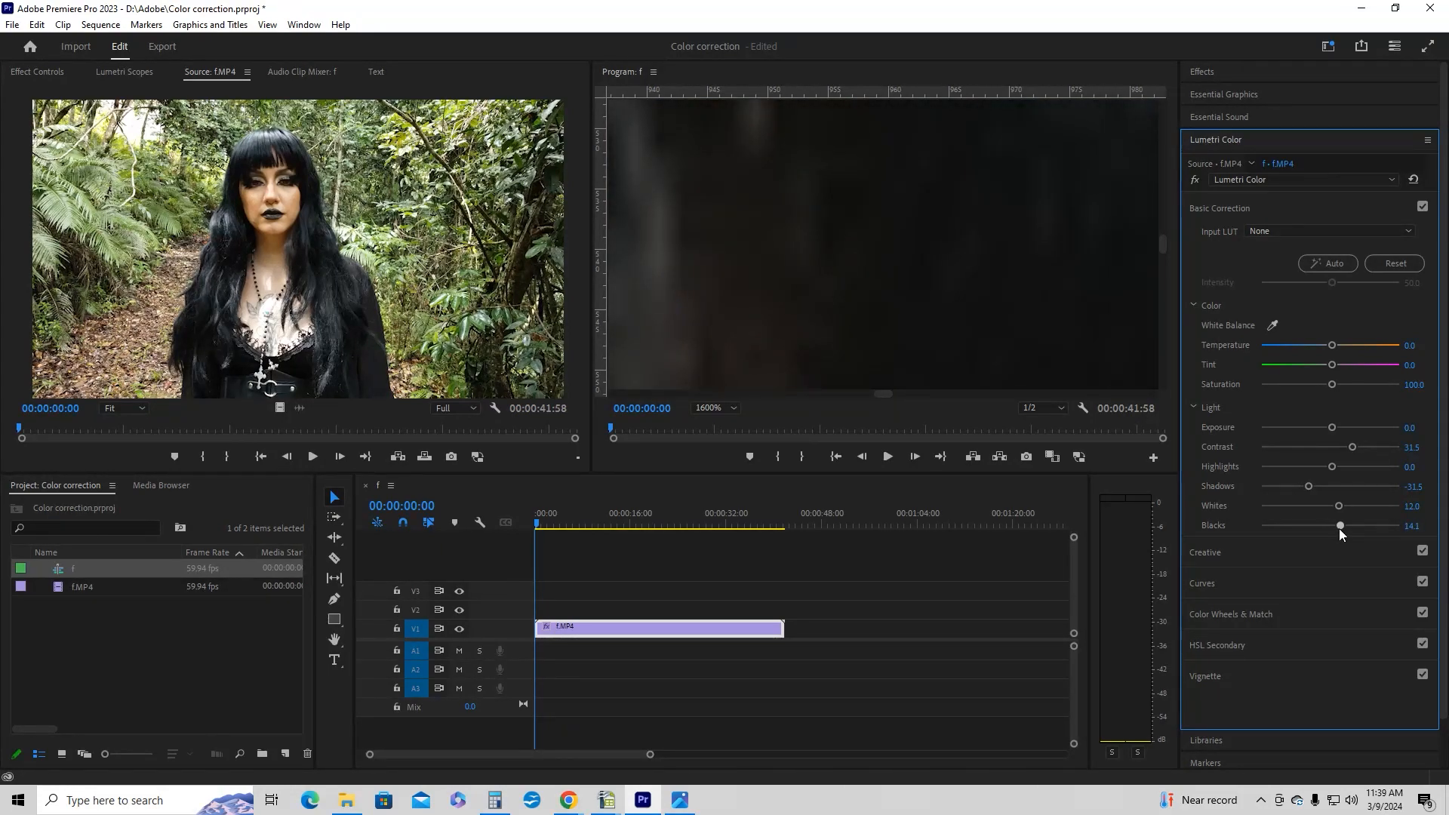
{"action": "left_click", "coordinate": [731, 409]}
{"action": "left_click", "coordinate": [718, 426]}
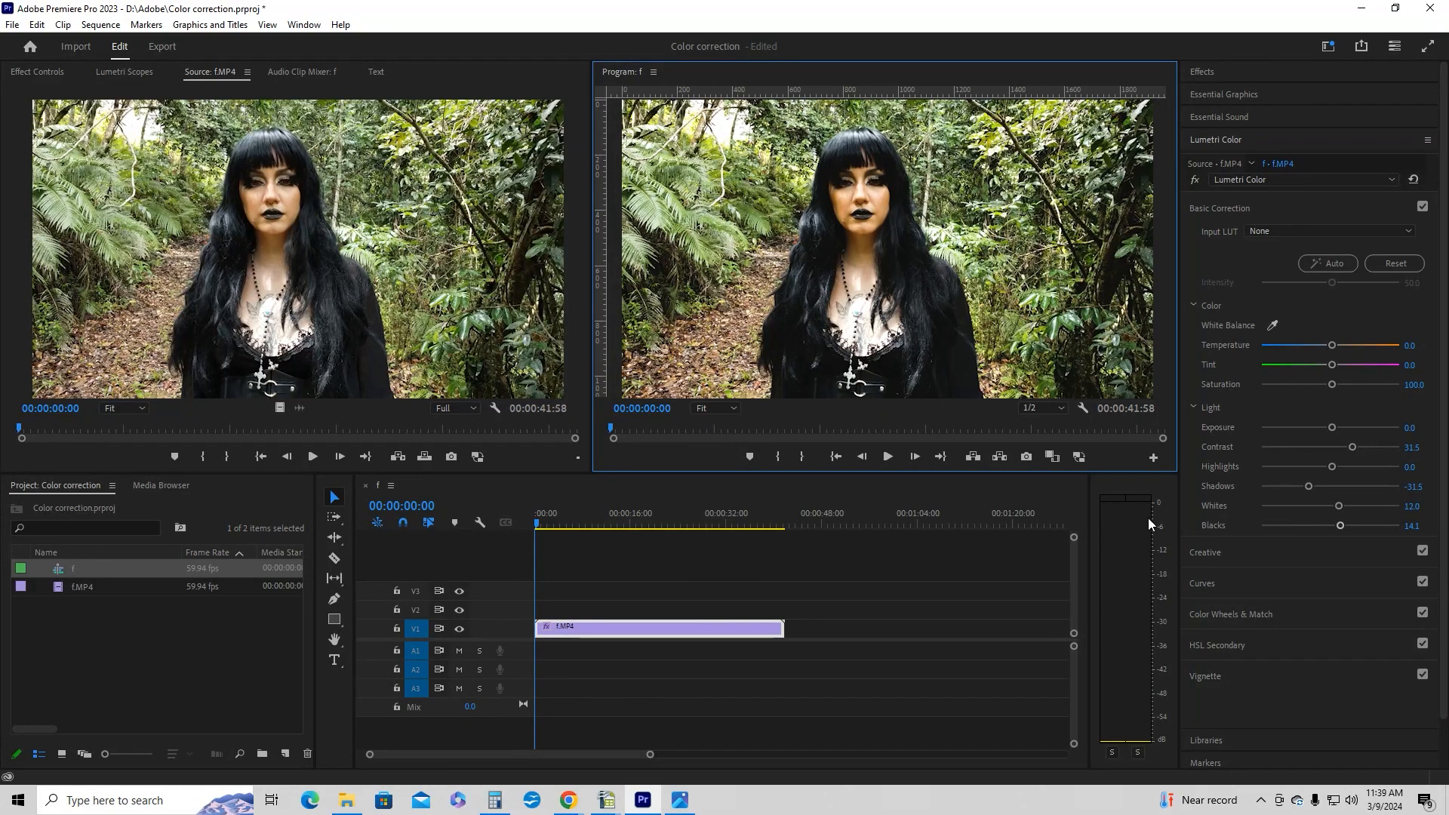
Fine-tune the clip's Blacks to about 8.7
{"action": "left_click", "coordinate": [1342, 527]}
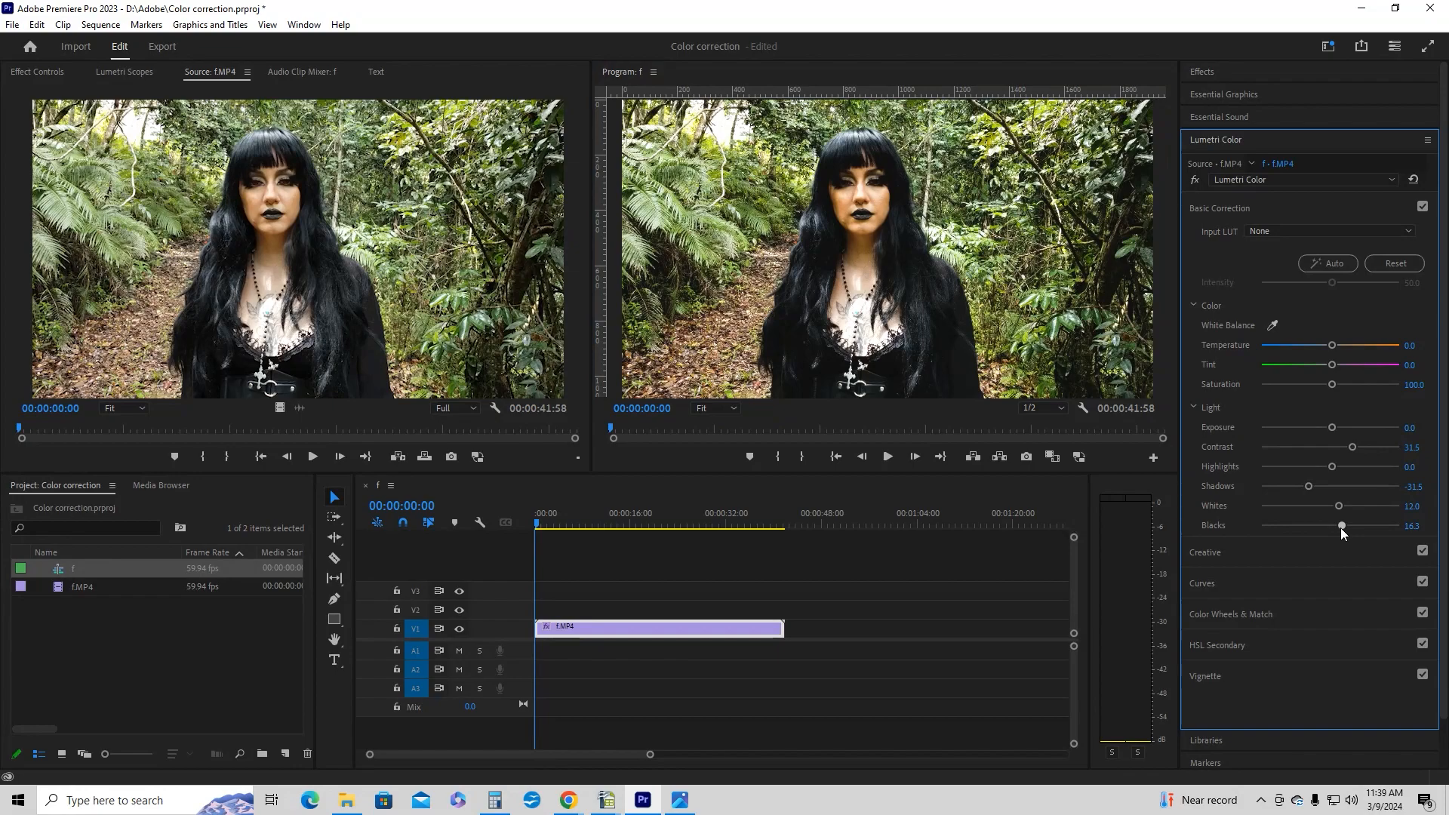
{"action": "left_click_drag", "start_coordinate": [1336, 527], "coordinate": [1334, 527]}
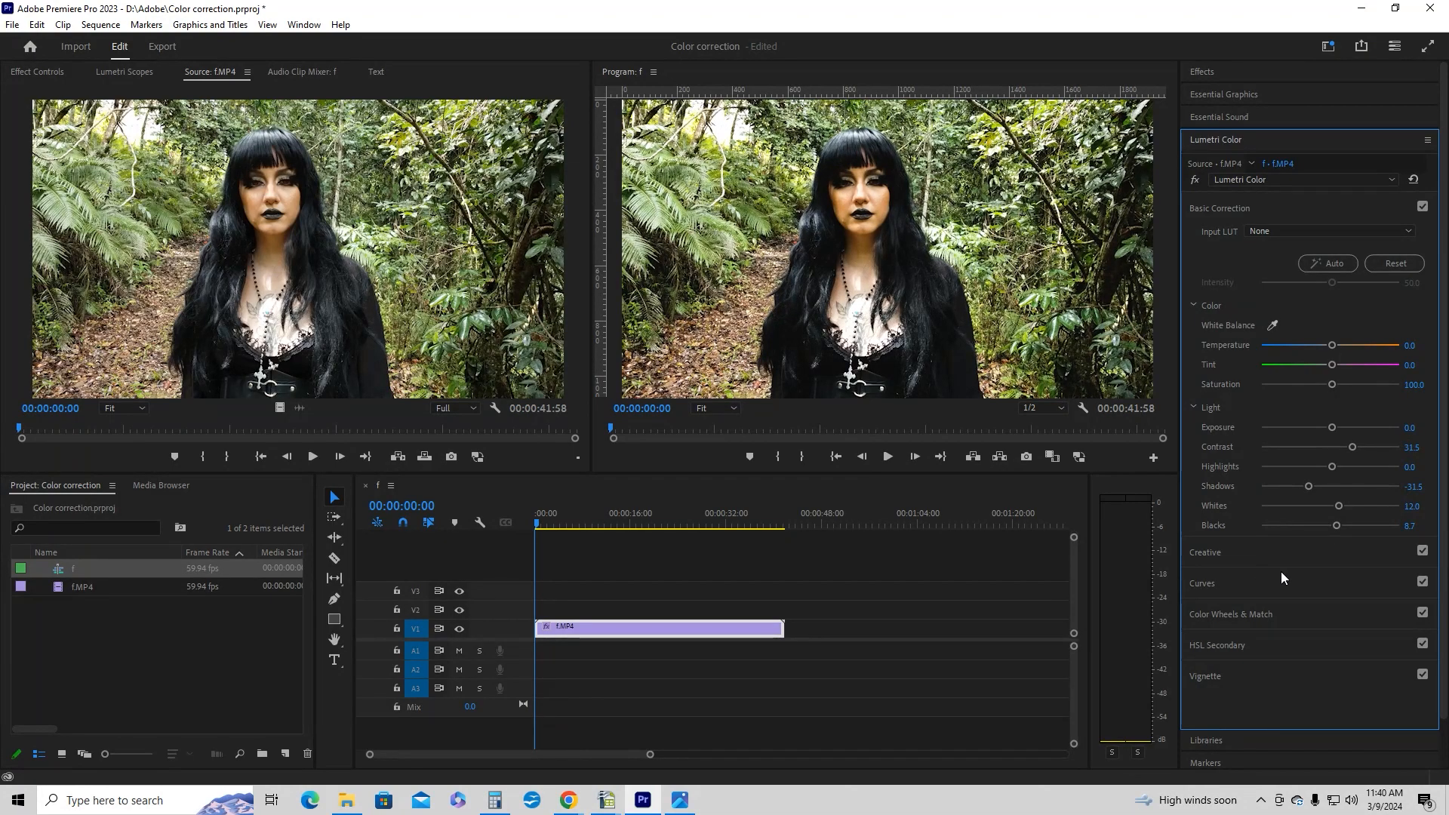
Try the CineSpace2383sRGB6bit creative look on the clip and set the look back to None
{"action": "left_click", "coordinate": [1243, 554]}
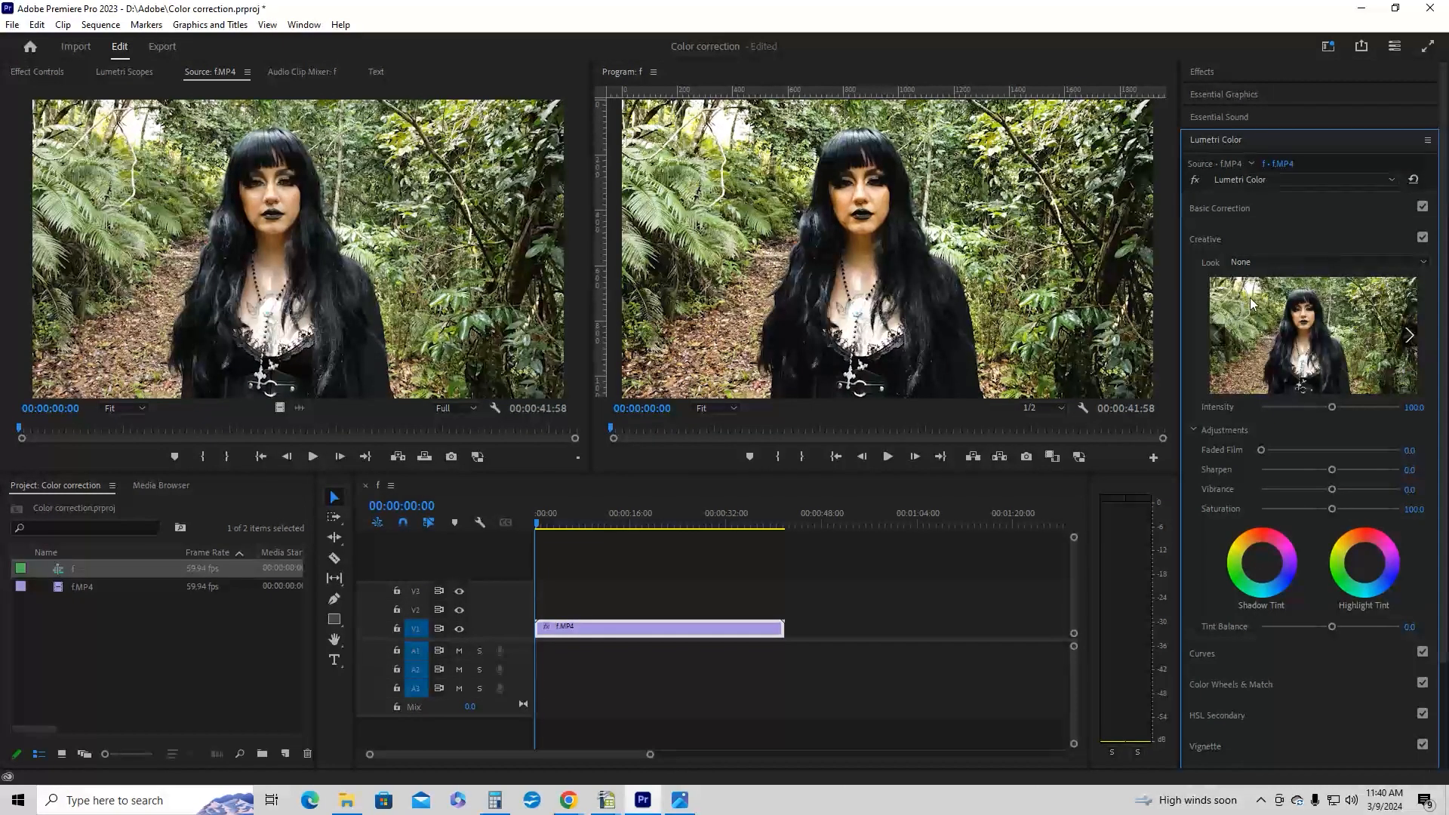
{"action": "left_click", "coordinate": [1419, 262]}
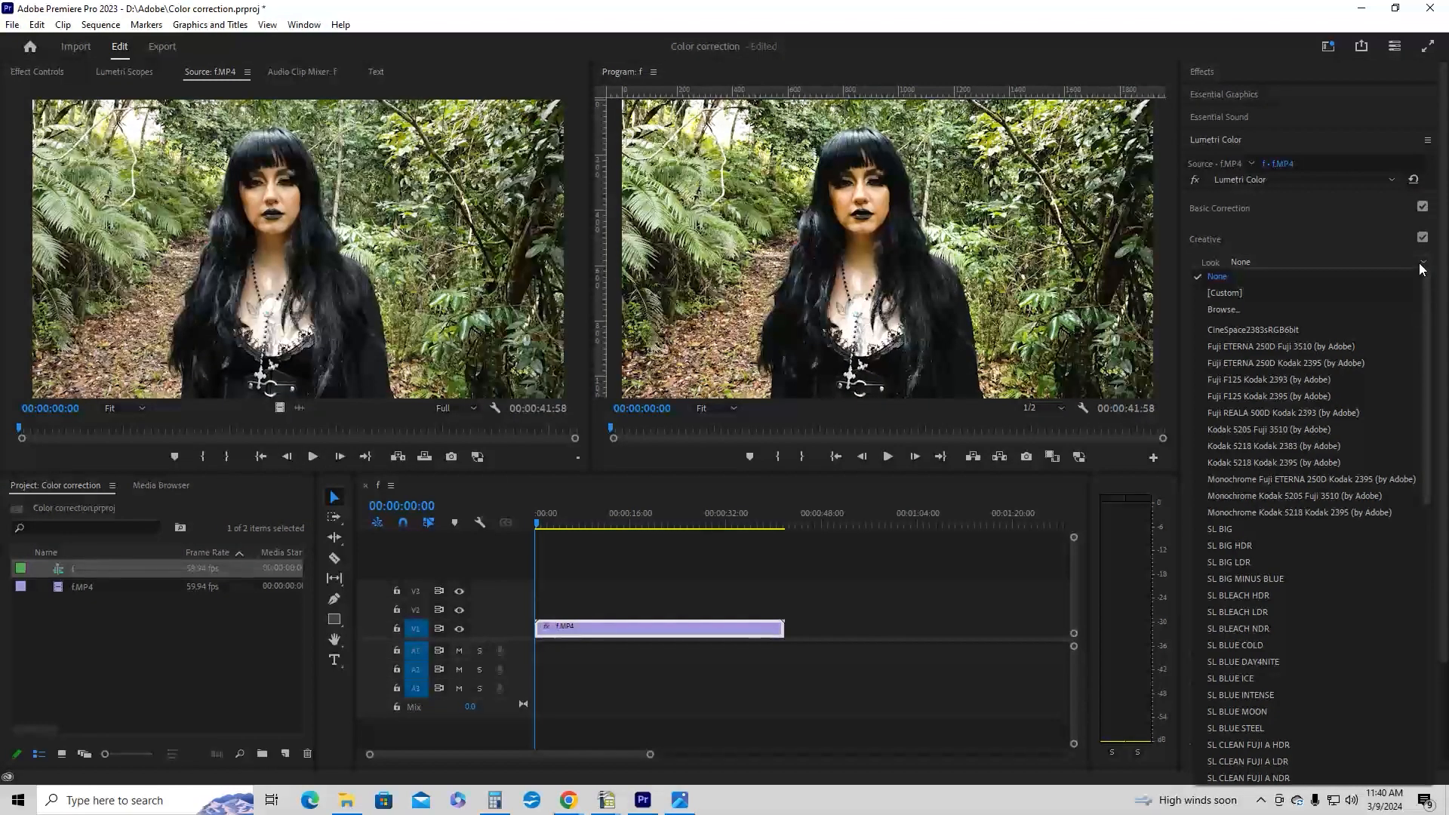
{"action": "left_click", "coordinate": [1250, 331]}
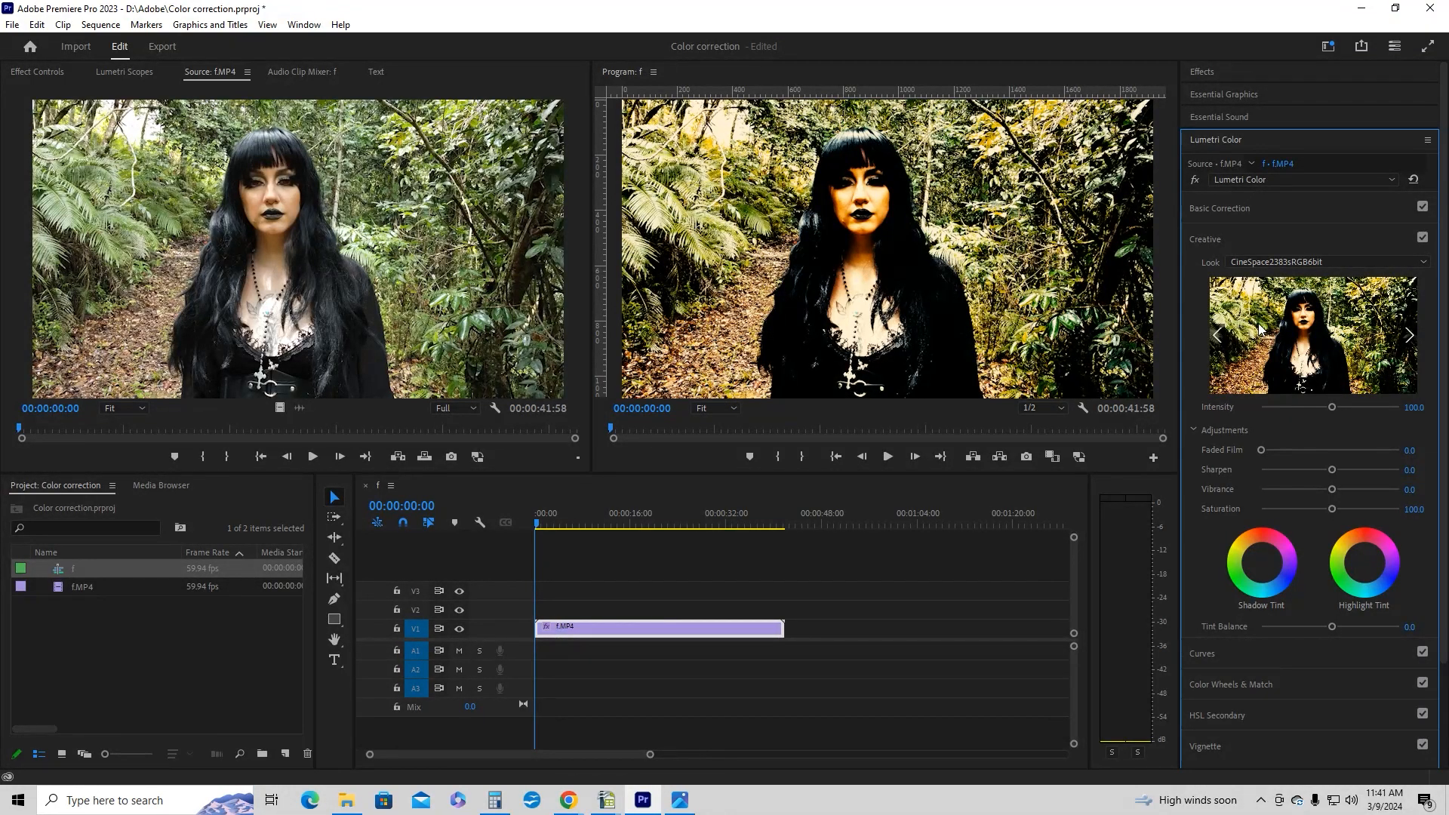
{"action": "left_click", "coordinate": [1419, 264]}
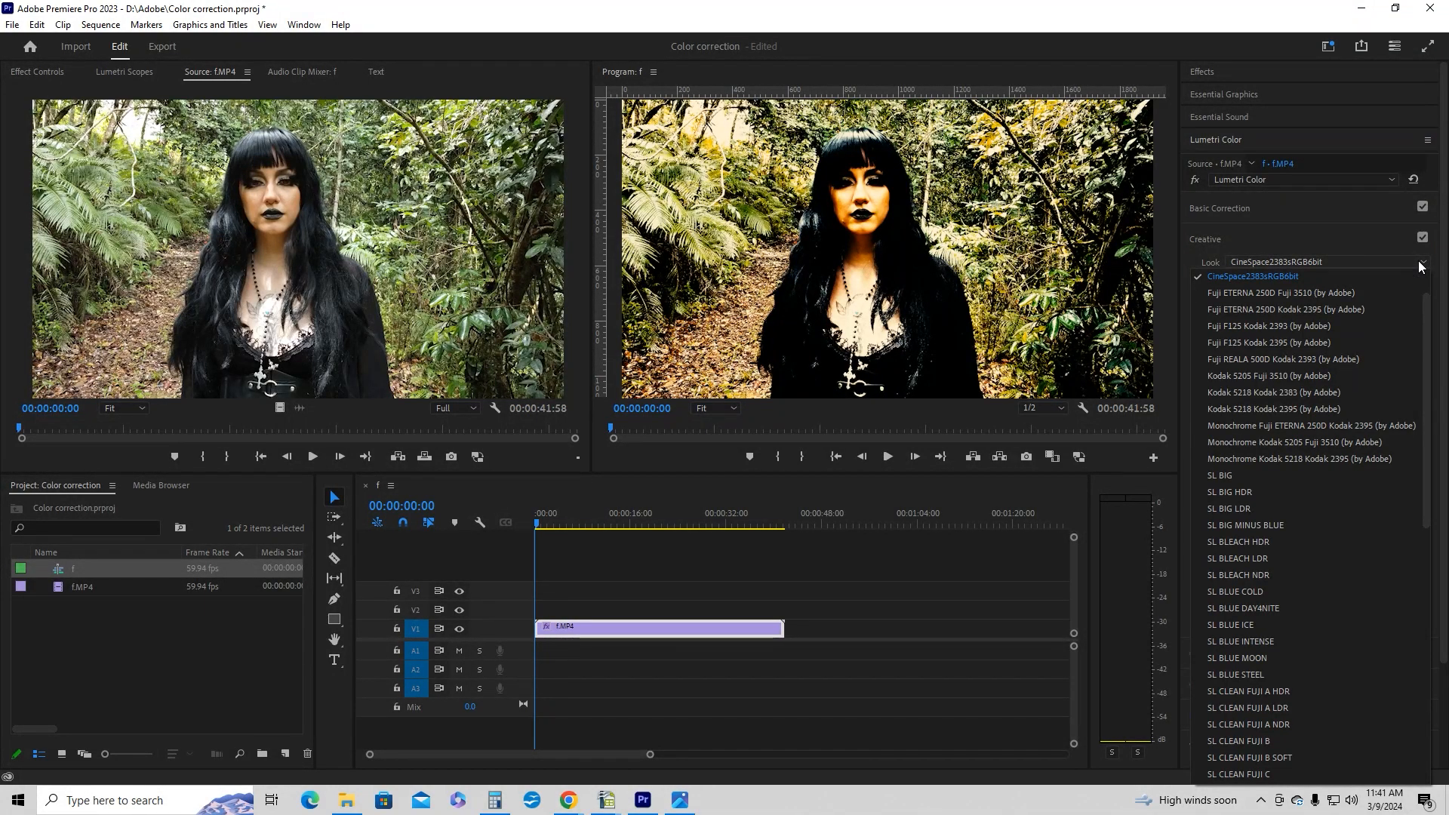
{"action": "left_click", "coordinate": [1420, 264]}
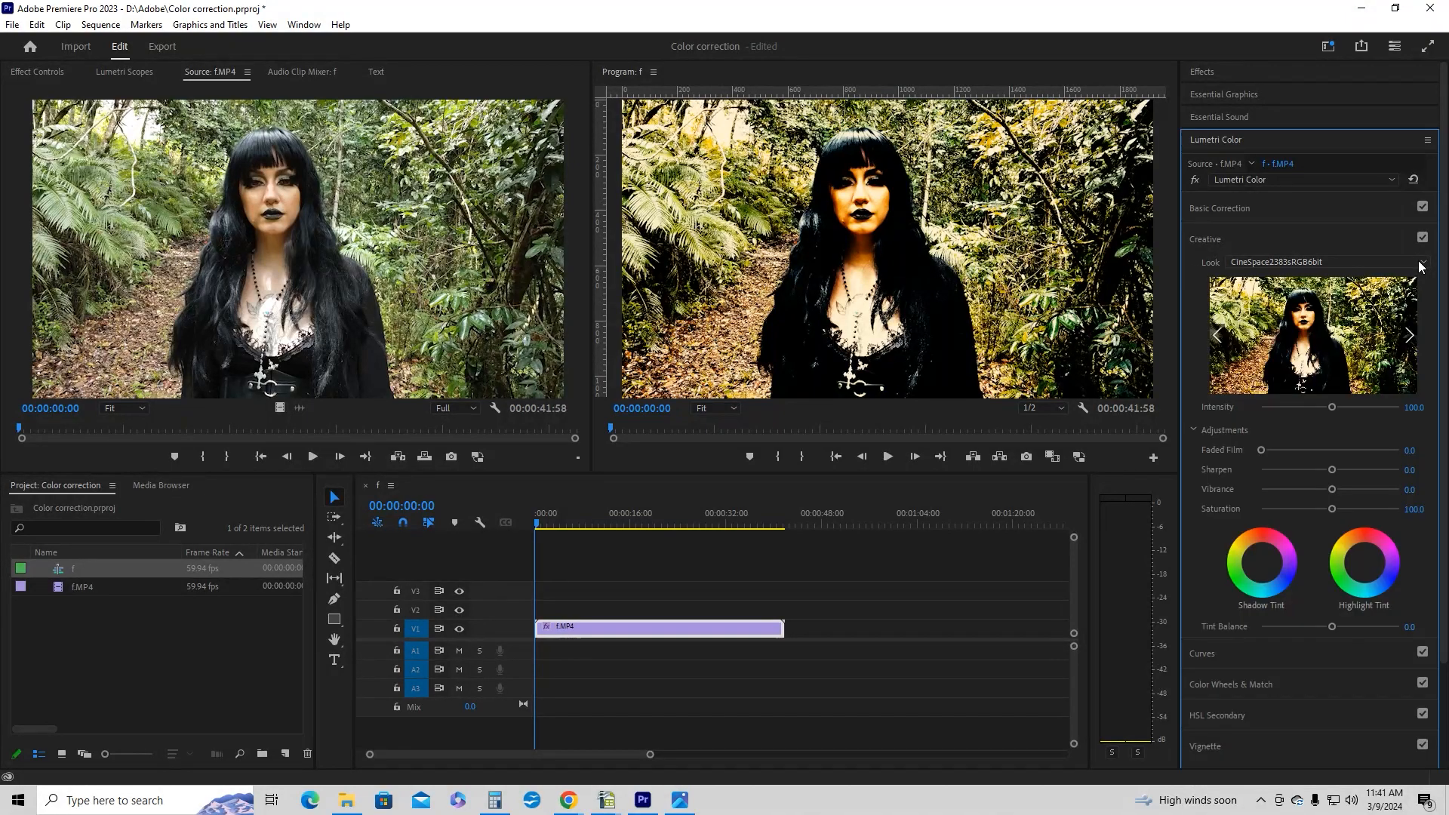
{"action": "left_click", "coordinate": [1419, 262]}
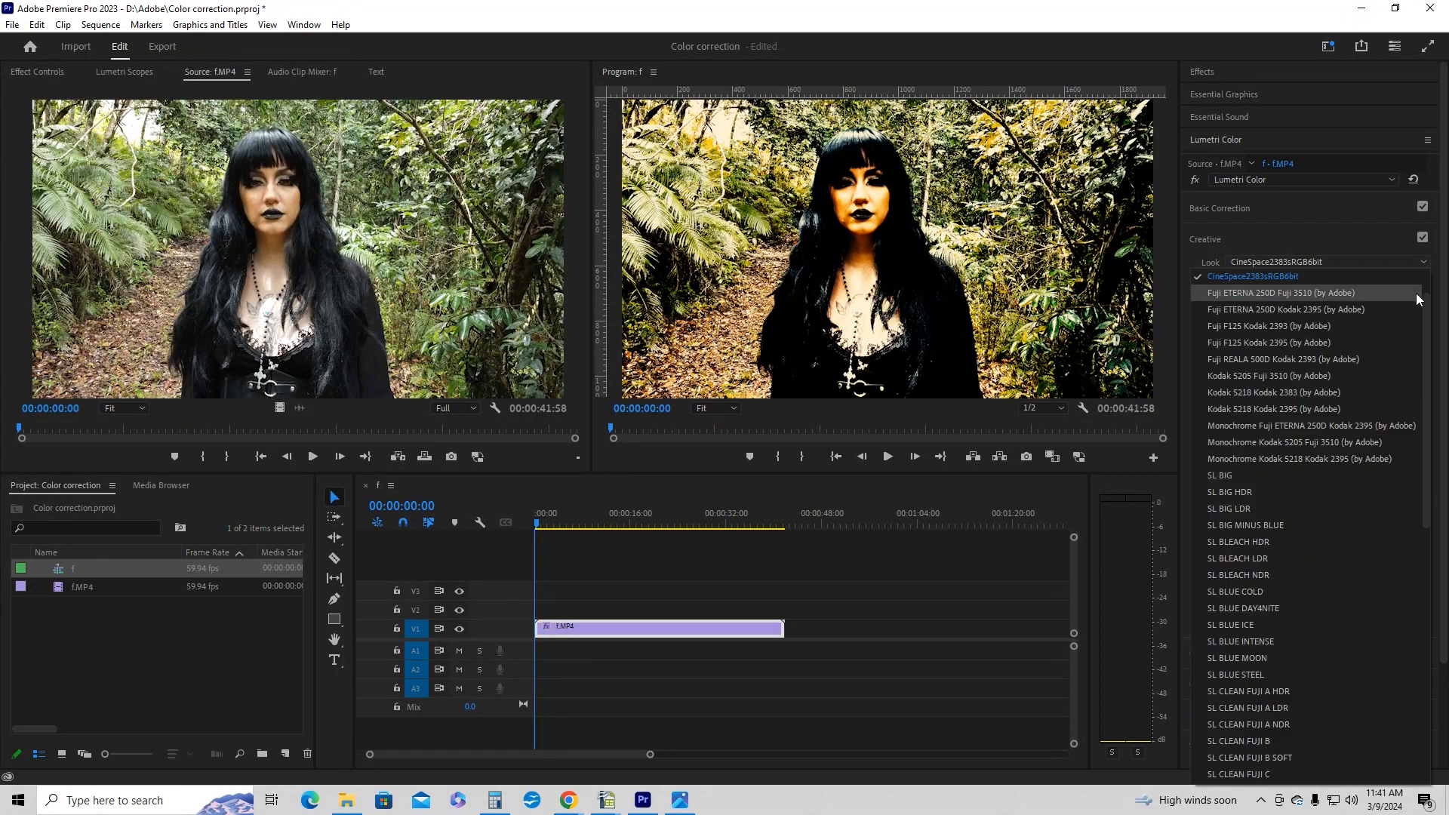
{"action": "scroll", "coordinate": [1310, 271], "scroll_direction": "up", "scroll_amount": 3}
{"action": "left_click", "coordinate": [1230, 278]}
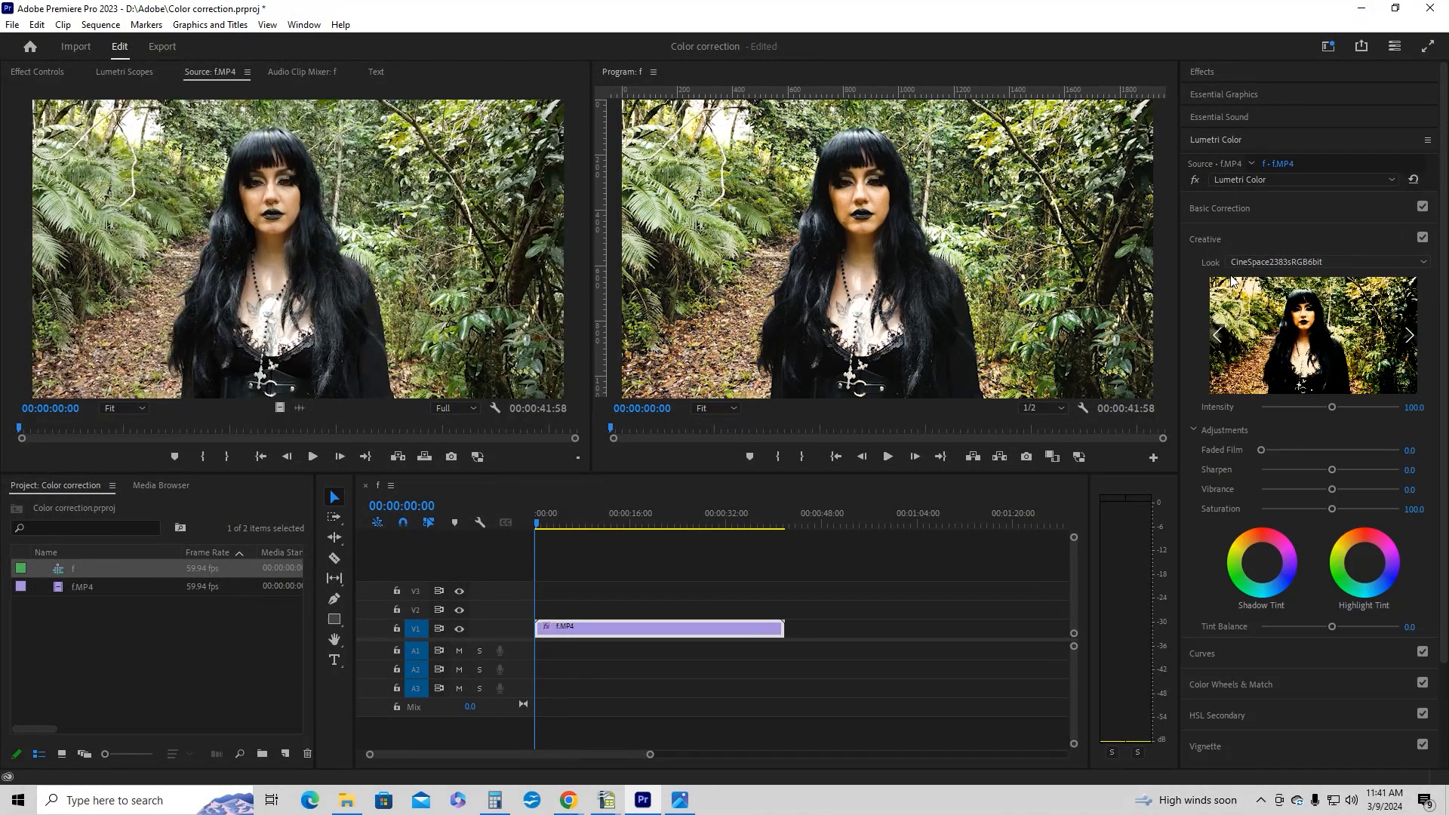
{"action": "left_click", "coordinate": [1239, 208]}
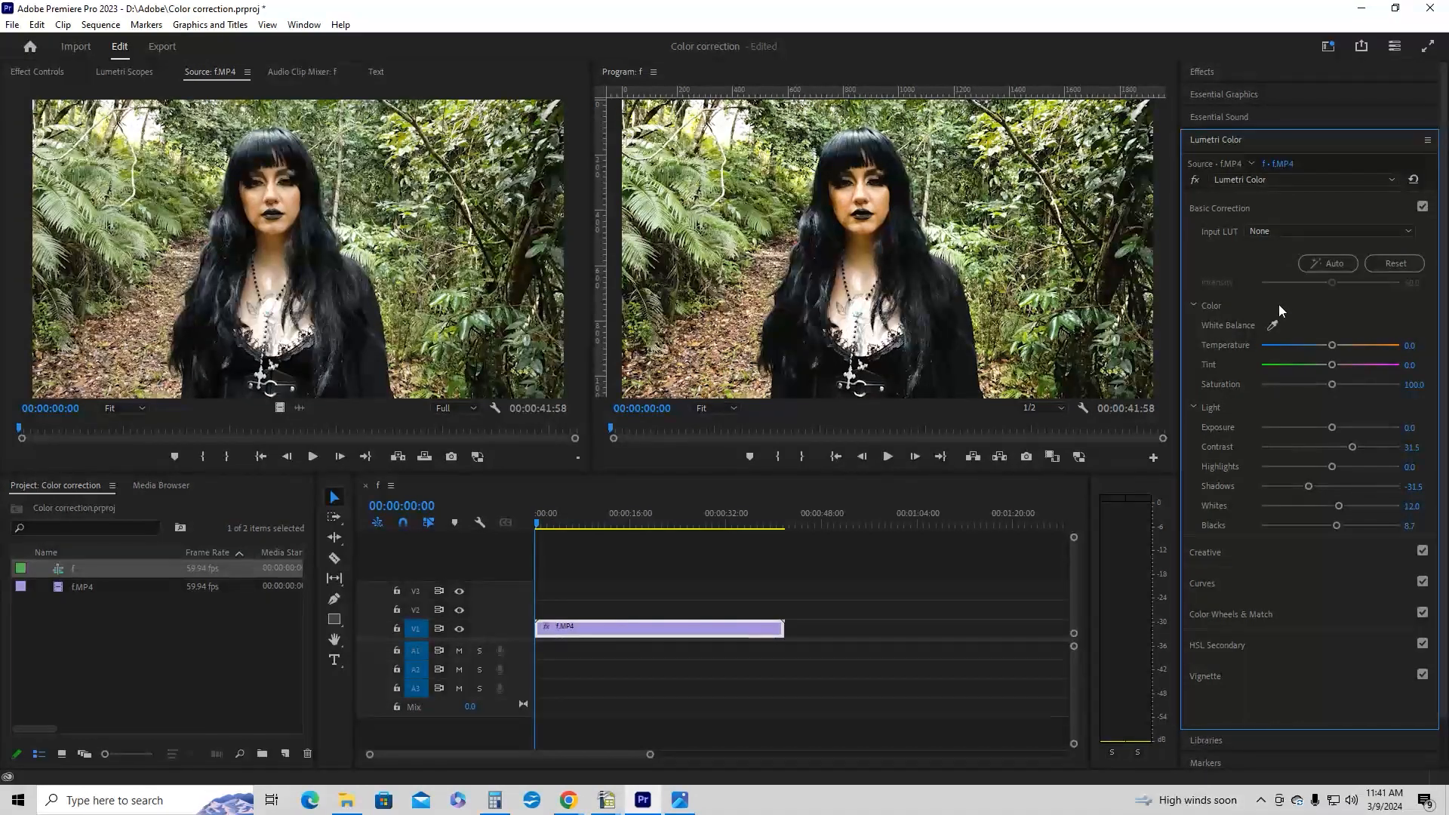
{"action": "left_click", "coordinate": [1226, 552]}
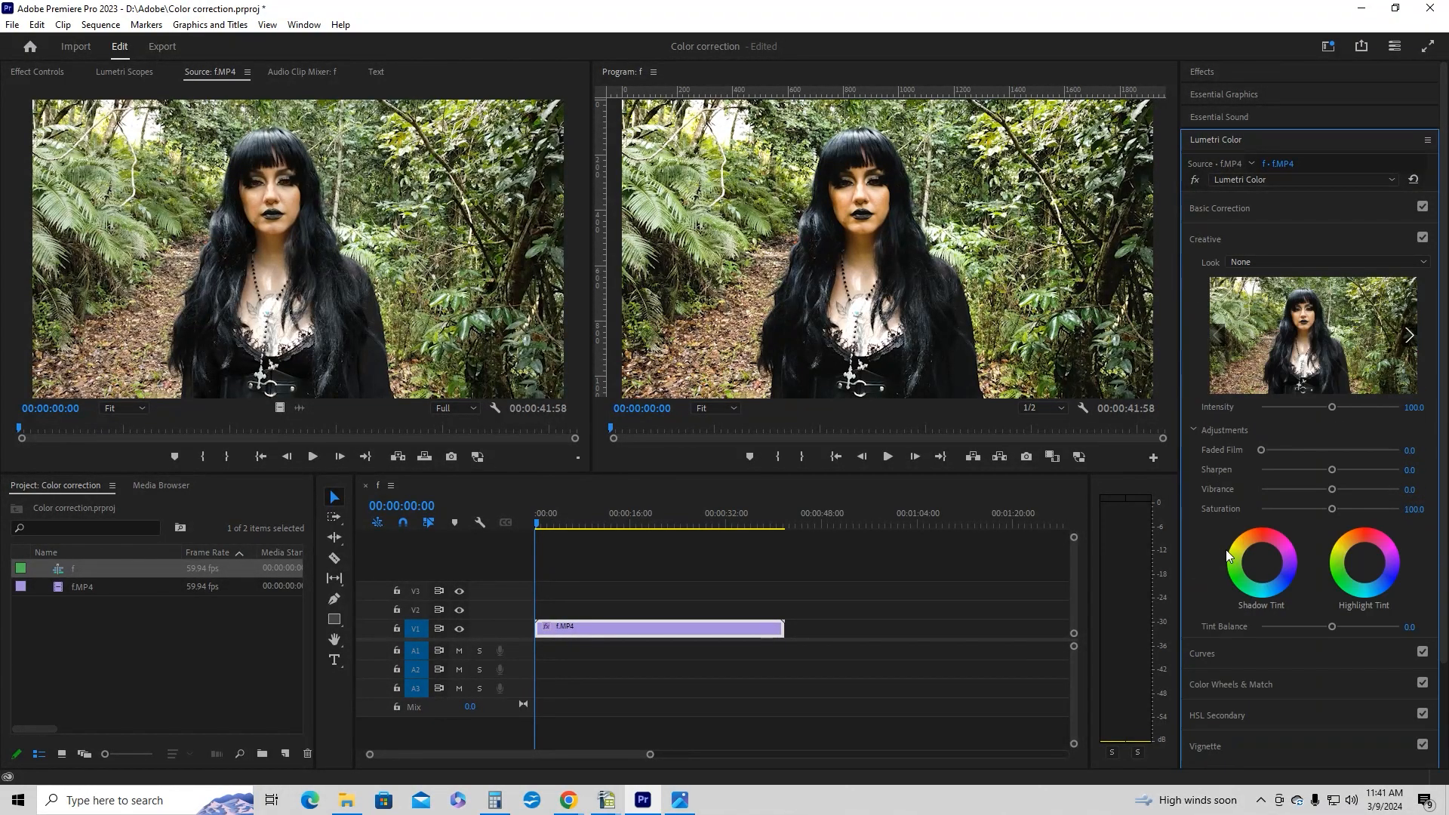
Try the Fuji REALA 500D Kodak 2393 look with an Intensity of about 98.9, and return the look to None
{"action": "left_click", "coordinate": [1269, 260]}
{"action": "left_click", "coordinate": [1238, 419]}
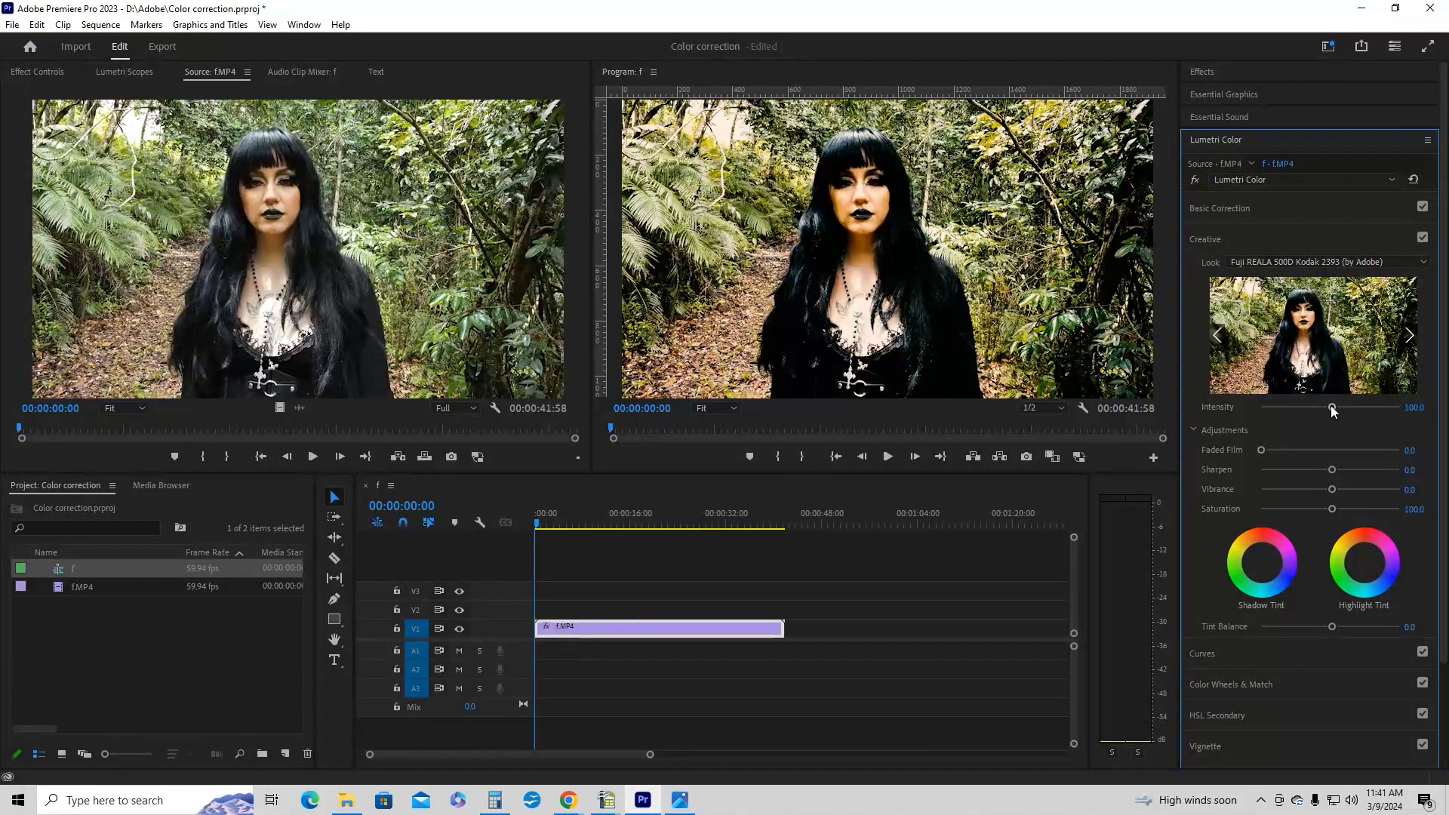
{"action": "mouse_move", "coordinate": [1326, 406]}
{"action": "left_mouse_down"}
{"action": "mouse_move", "coordinate": [1261, 409]}
{"action": "mouse_move", "coordinate": [1401, 401]}
{"action": "mouse_move", "coordinate": [1328, 412]}
{"action": "left_mouse_up"}
{"action": "left_click", "coordinate": [1416, 262]}
{"action": "scroll", "coordinate": [1397, 317], "scroll_direction": "up", "scroll_amount": 3}
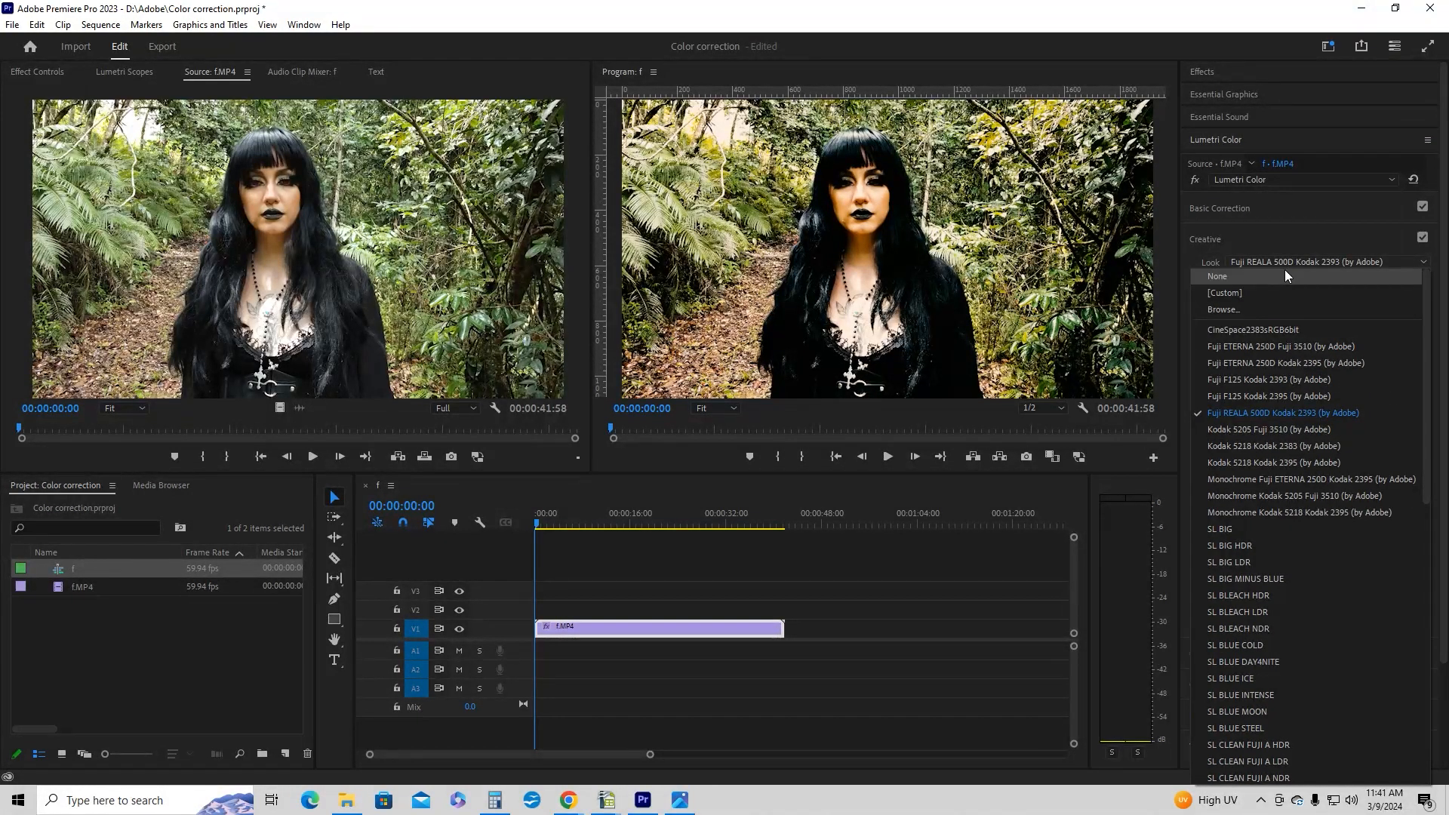
{"action": "left_click", "coordinate": [1292, 276]}
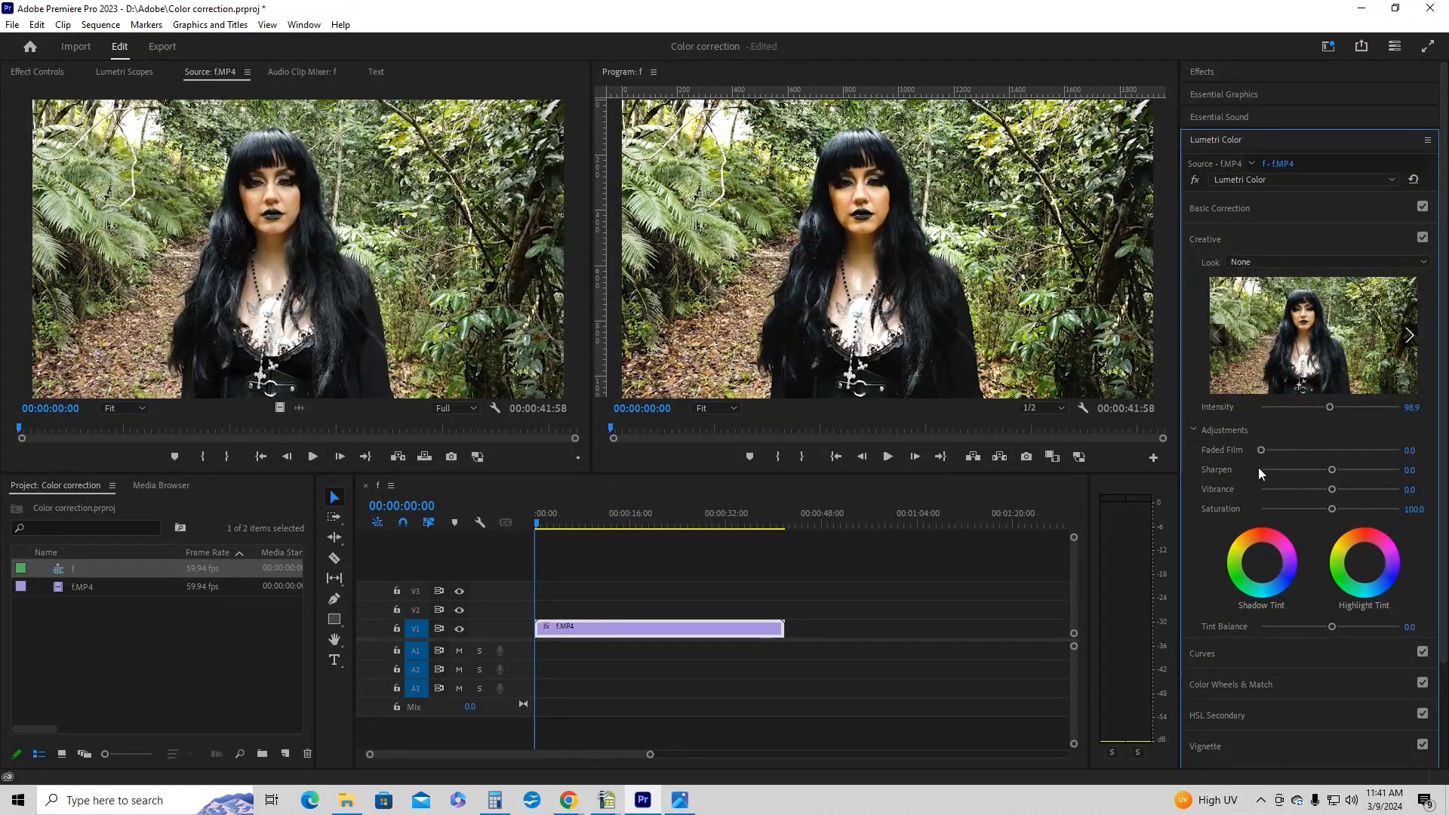
Try the creative Faded Film and Sharpen adjustments, leaving both at 0, and raise Vibrance to about 29.3
{"action": "mouse_move", "coordinate": [1265, 447]}
{"action": "left_mouse_down"}
{"action": "mouse_move", "coordinate": [1424, 432]}
{"action": "mouse_move", "coordinate": [1243, 446]}
{"action": "left_mouse_up"}
{"action": "mouse_move", "coordinate": [1333, 471]}
{"action": "left_mouse_down"}
{"action": "mouse_move", "coordinate": [1361, 474]}
{"action": "mouse_move", "coordinate": [1256, 472]}
{"action": "mouse_move", "coordinate": [1383, 480]}
{"action": "mouse_move", "coordinate": [1329, 478]}
{"action": "left_mouse_up"}
{"action": "left_click_drag", "start_coordinate": [1331, 489], "coordinate": [1355, 495]}
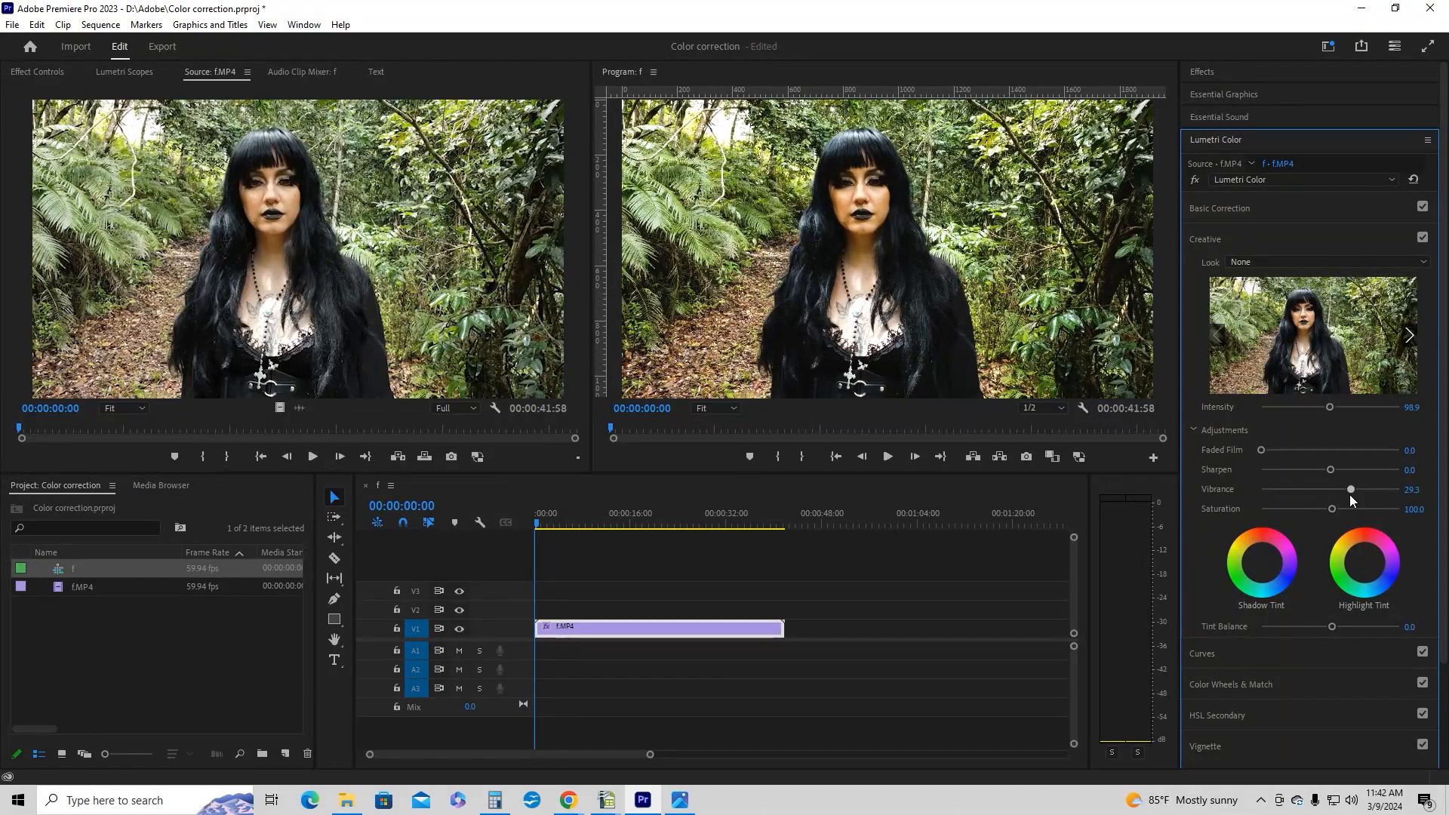
Shape the white RGB curve into an S by raising a point in the highlights and lowering one in the shadows
{"action": "scroll", "coordinate": [1349, 495], "scroll_direction": "down", "scroll_amount": 2}
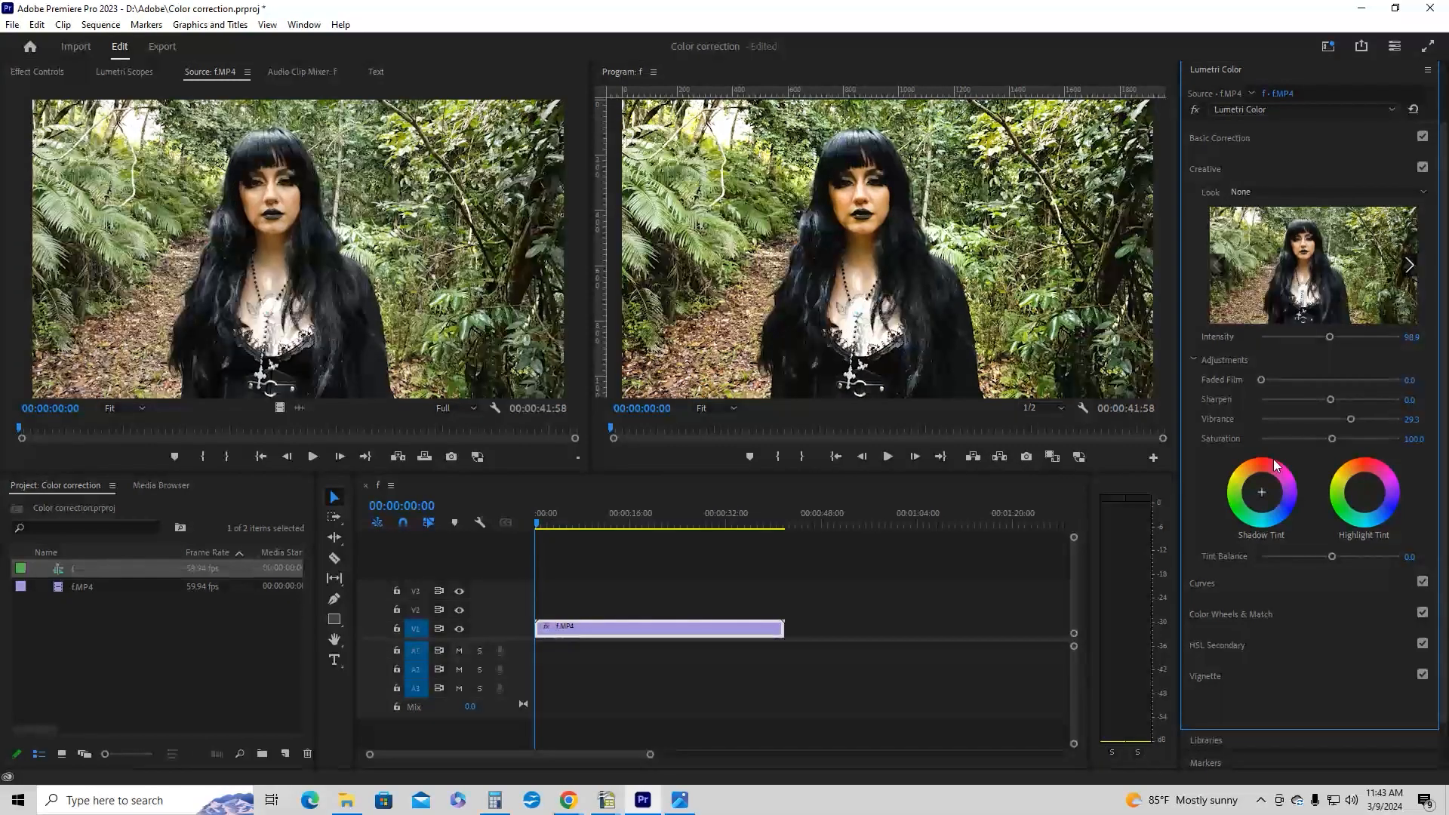
{"action": "left_click", "coordinate": [1271, 581]}
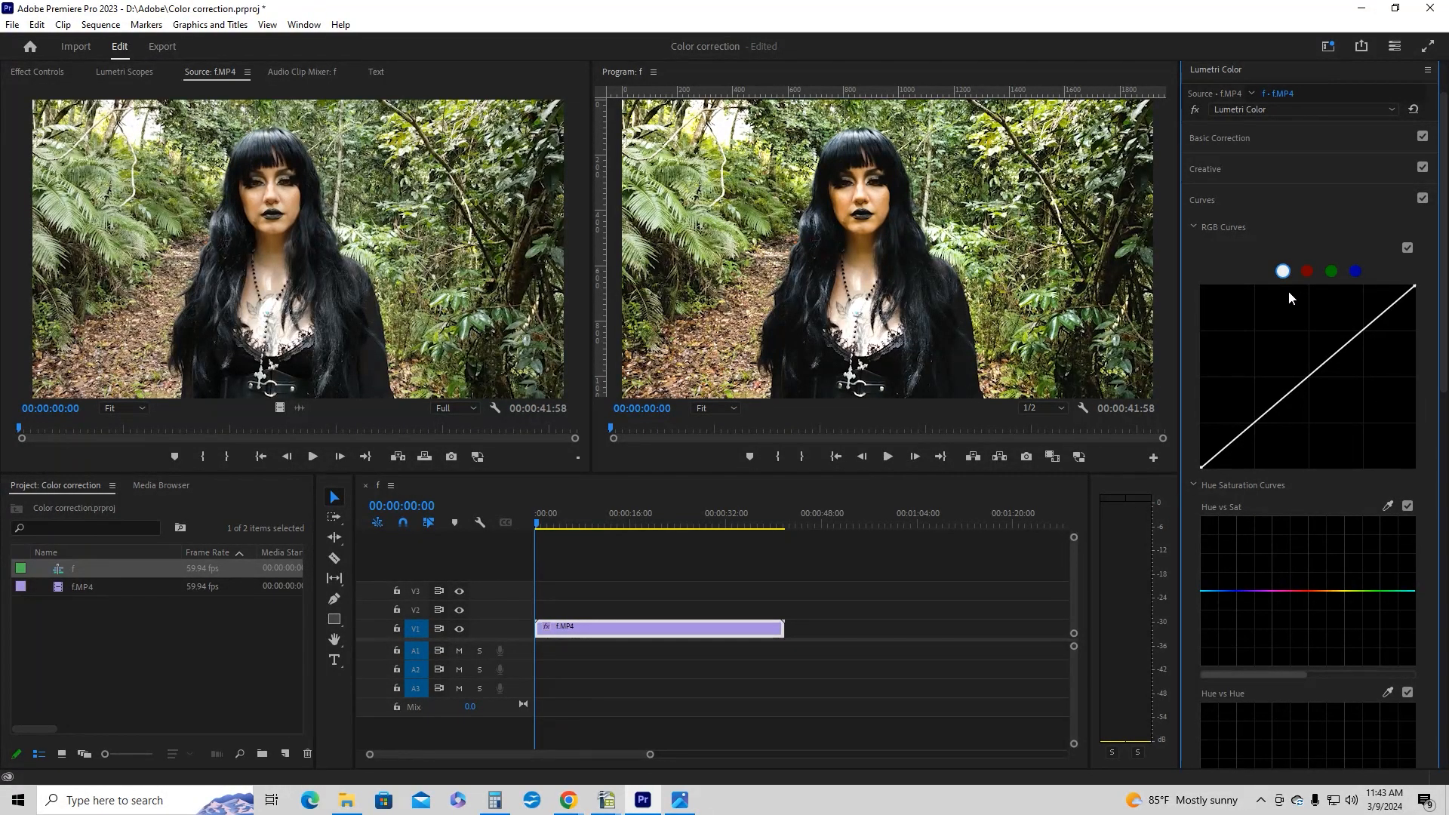
{"action": "left_click", "coordinate": [1363, 332]}
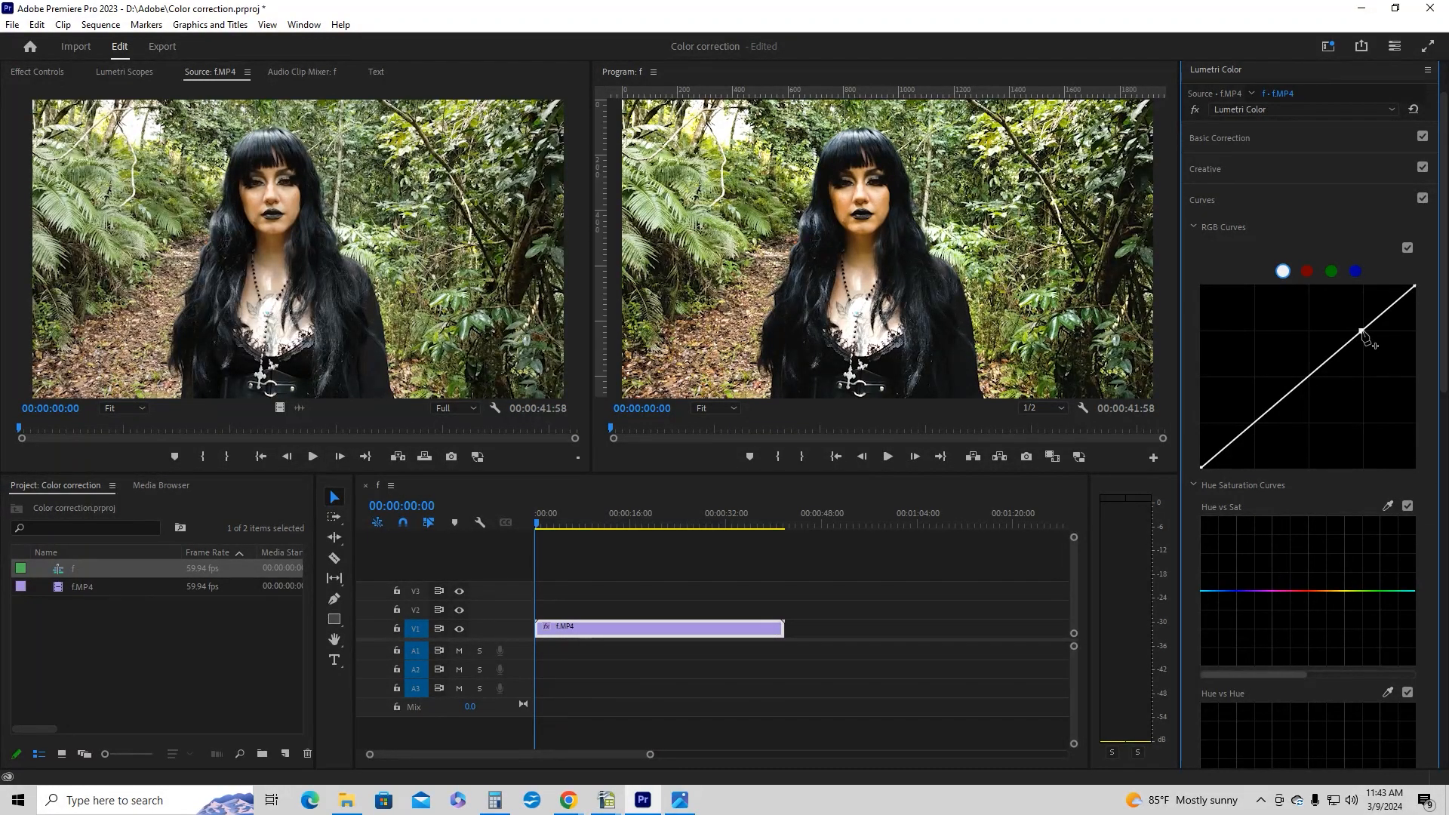
{"action": "left_click_drag", "start_coordinate": [1363, 333], "coordinate": [1349, 315]}
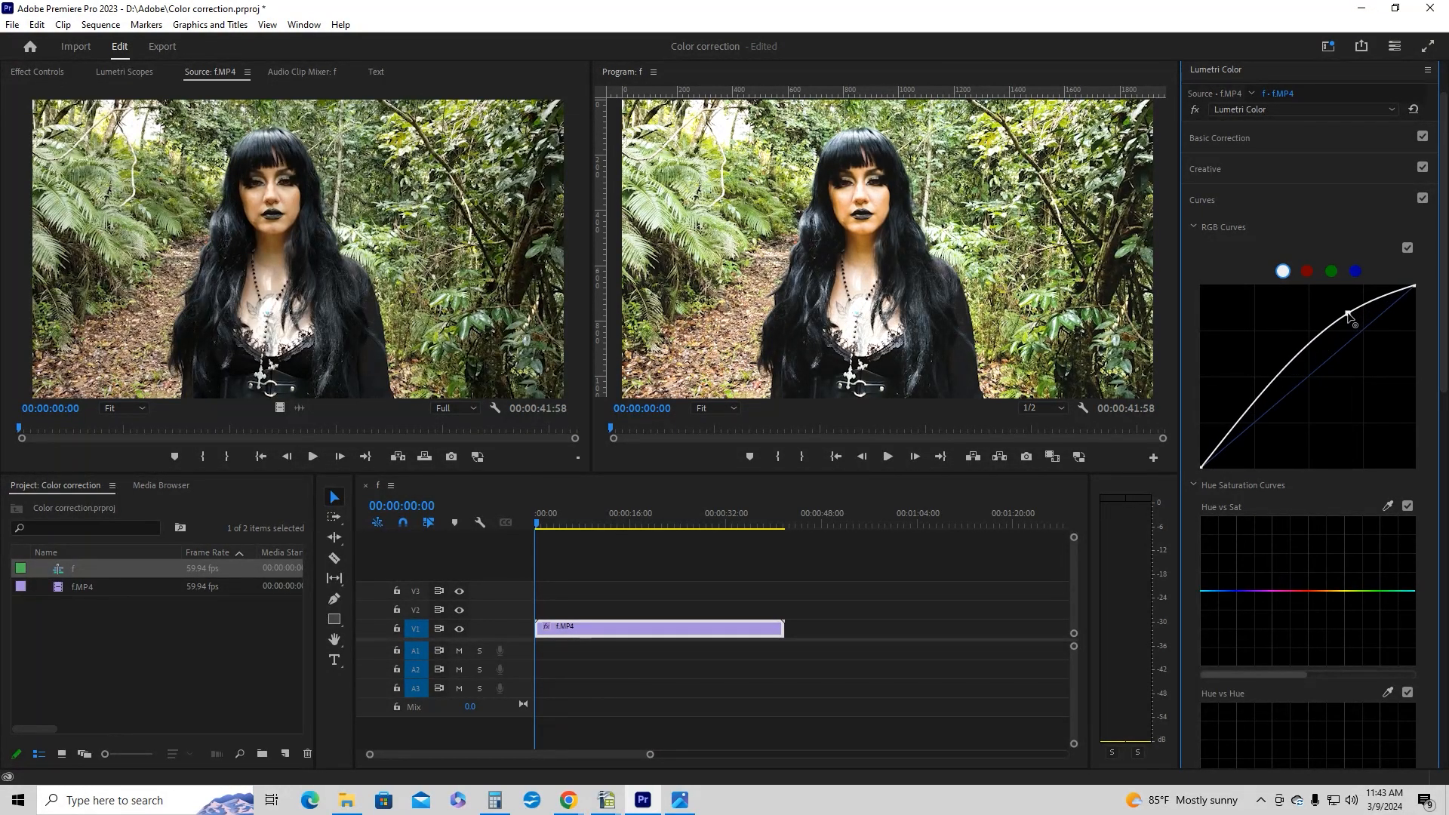
{"action": "left_click", "coordinate": [1242, 417]}
{"action": "left_click_drag", "start_coordinate": [1242, 417], "coordinate": [1258, 437]}
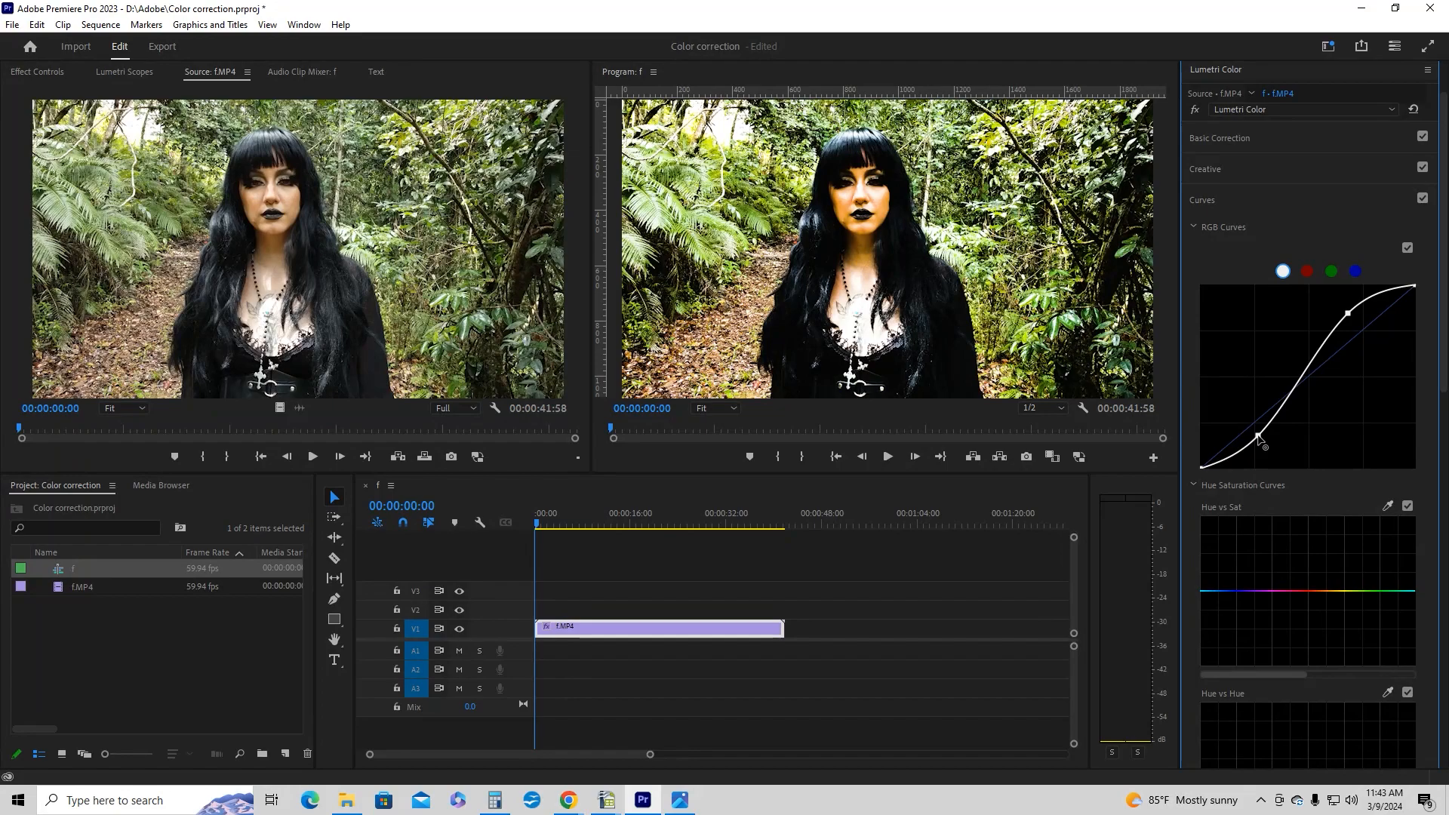
Ease the highlight and shadow points of the white RGB curve back to nearly the straight diagonal
{"action": "left_click_drag", "start_coordinate": [1349, 313], "coordinate": [1355, 312]}
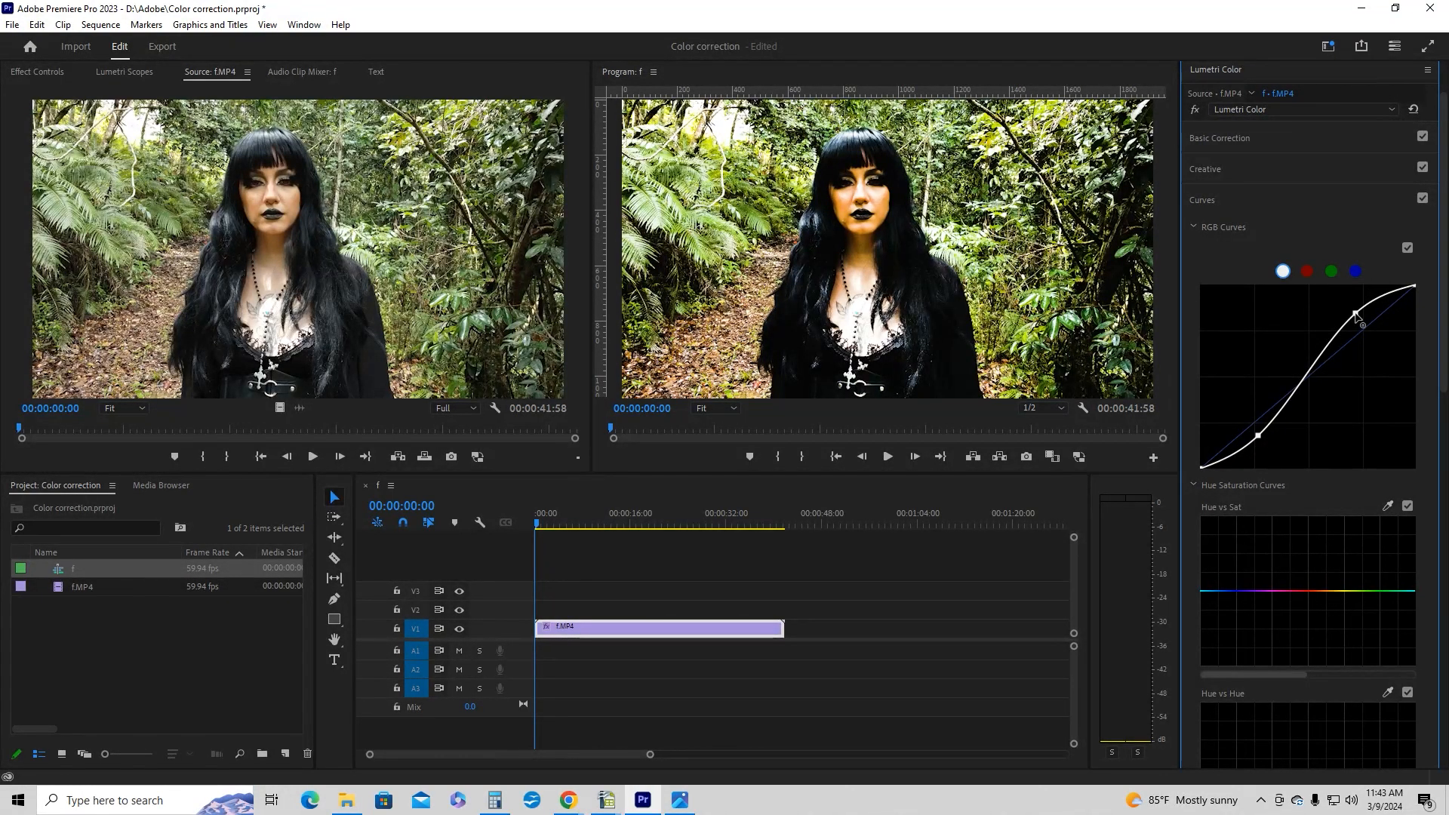
{"action": "left_click_drag", "start_coordinate": [1356, 315], "coordinate": [1364, 326]}
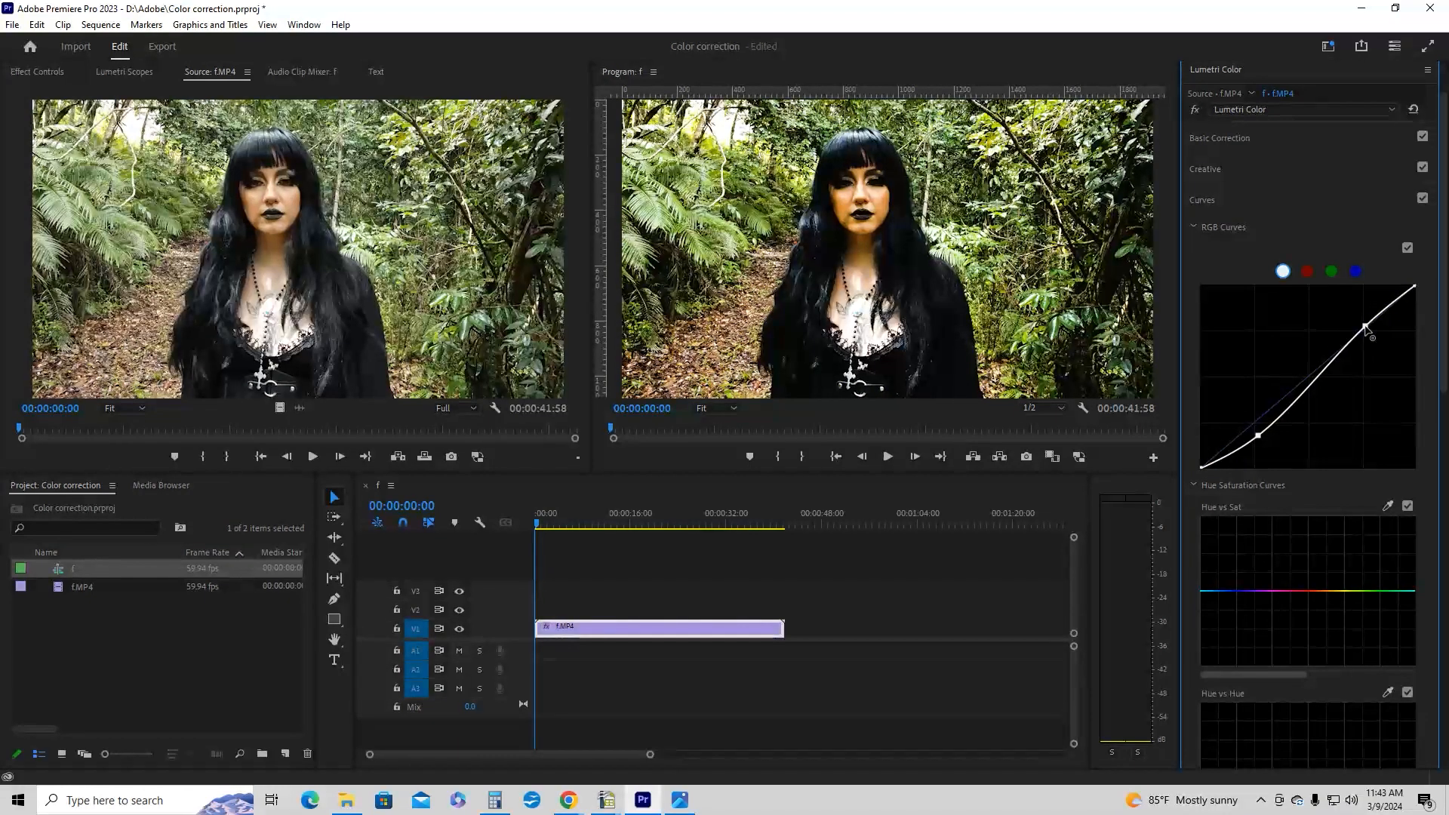
{"action": "left_click_drag", "start_coordinate": [1259, 436], "coordinate": [1249, 427]}
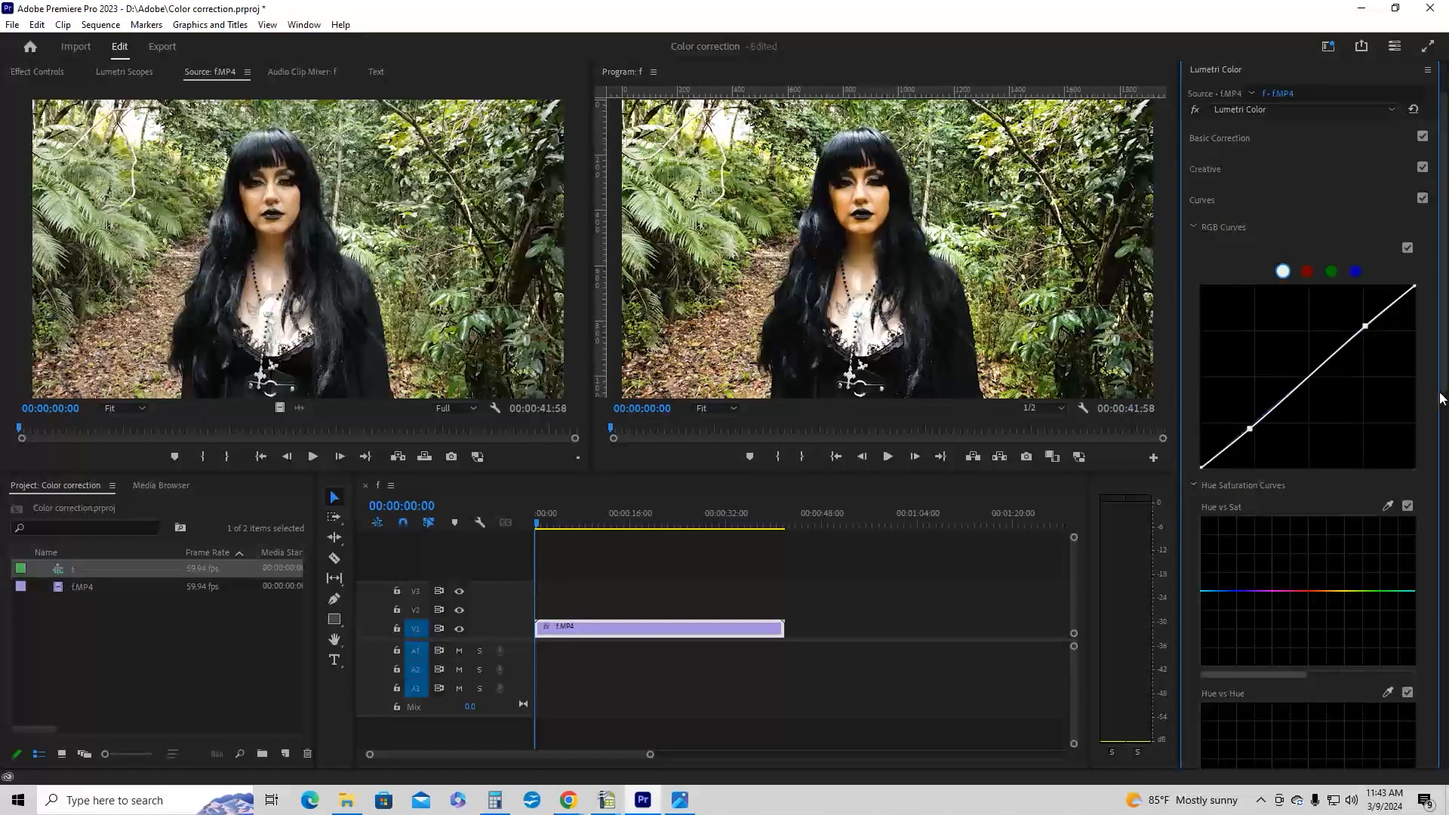
Review the Basic Correction settings and the hue saturation curves from Hue vs Sat through Sat vs Sat
{"action": "left_click_drag", "start_coordinate": [1444, 381], "coordinate": [1446, 417]}
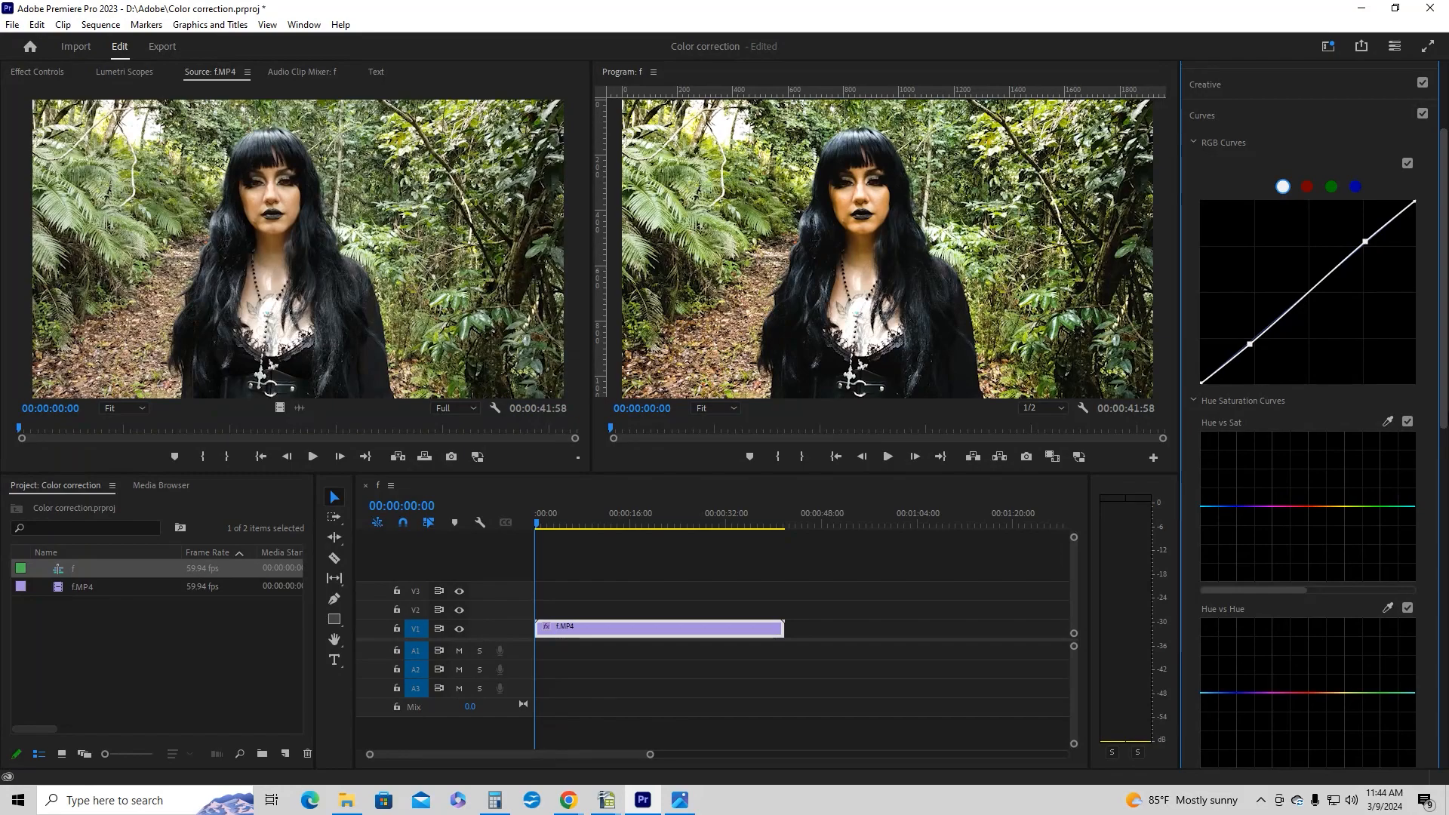
{"action": "scroll", "coordinate": [1313, 302], "scroll_direction": "up", "scroll_amount": 2}
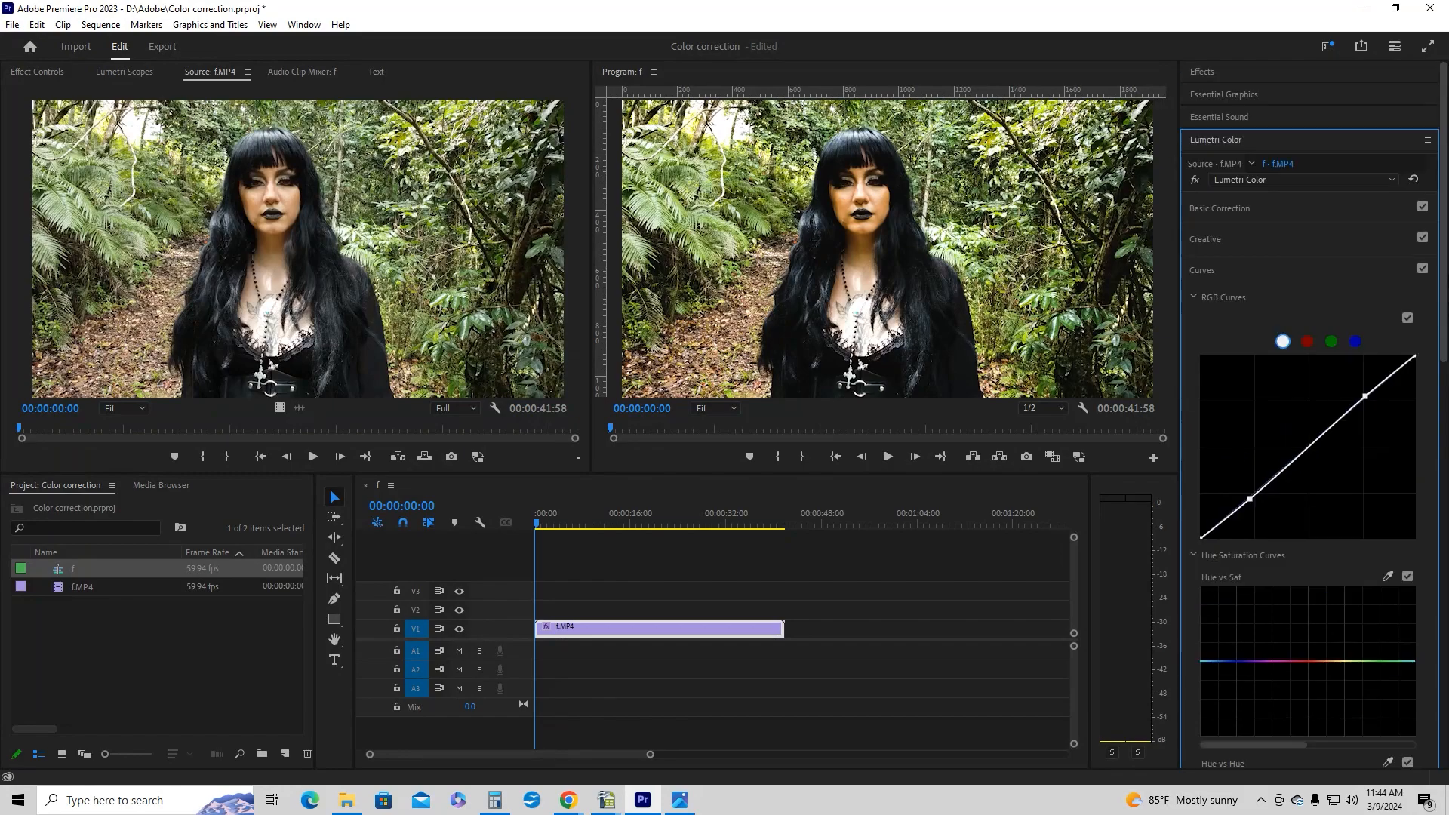
{"action": "left_click", "coordinate": [1246, 205]}
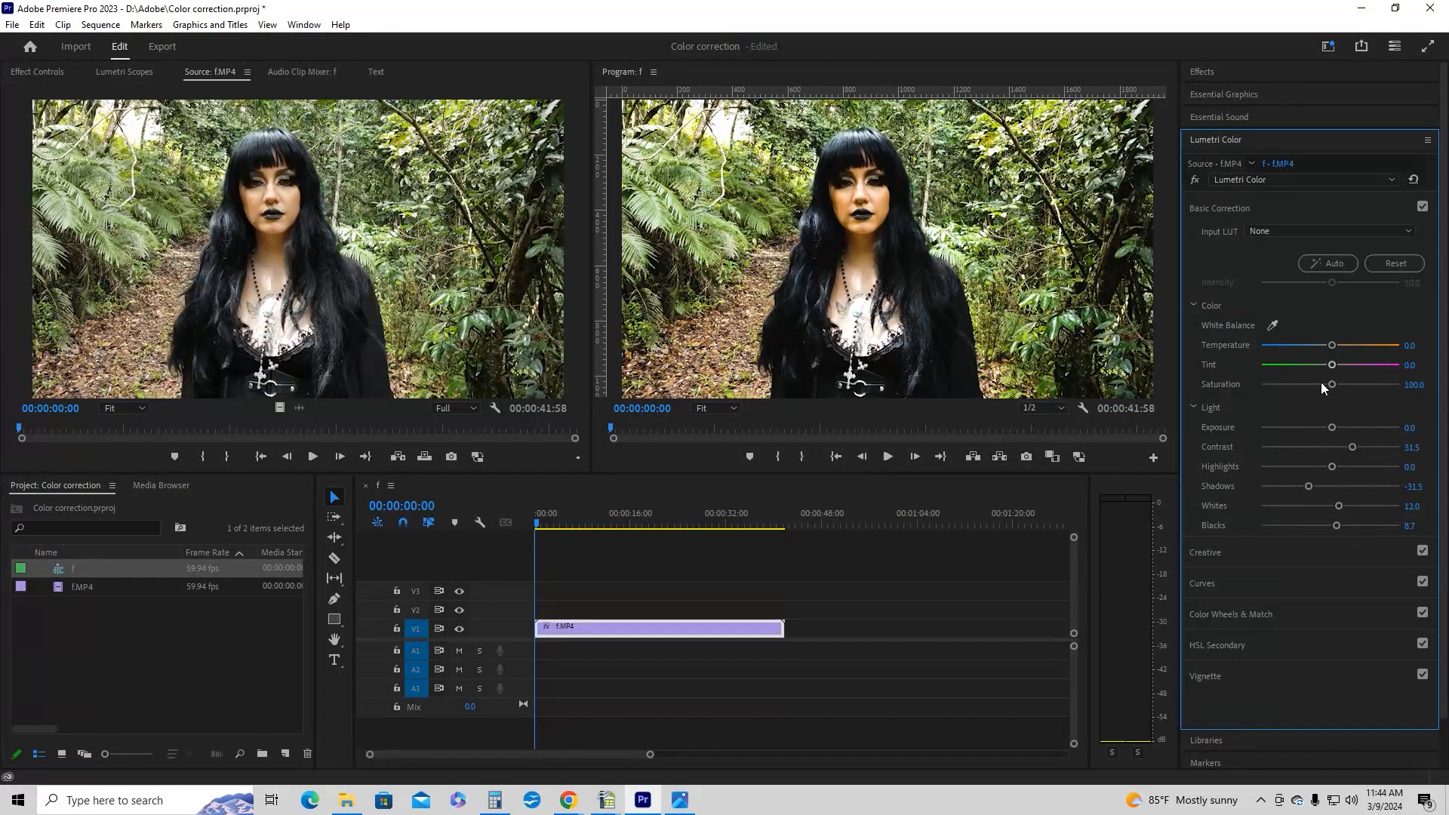
{"action": "left_click", "coordinate": [1215, 139]}
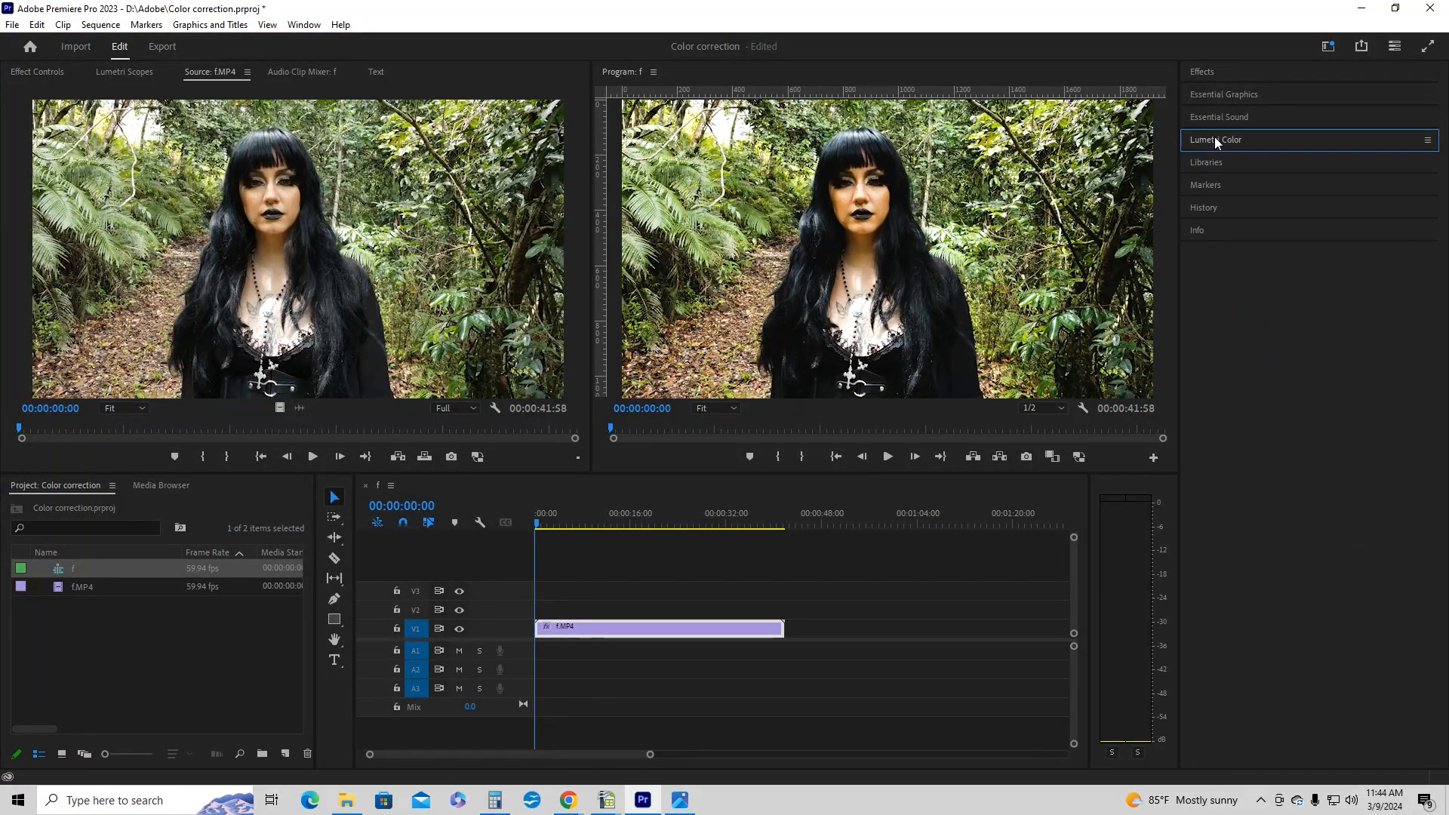
{"action": "left_click", "coordinate": [1215, 139]}
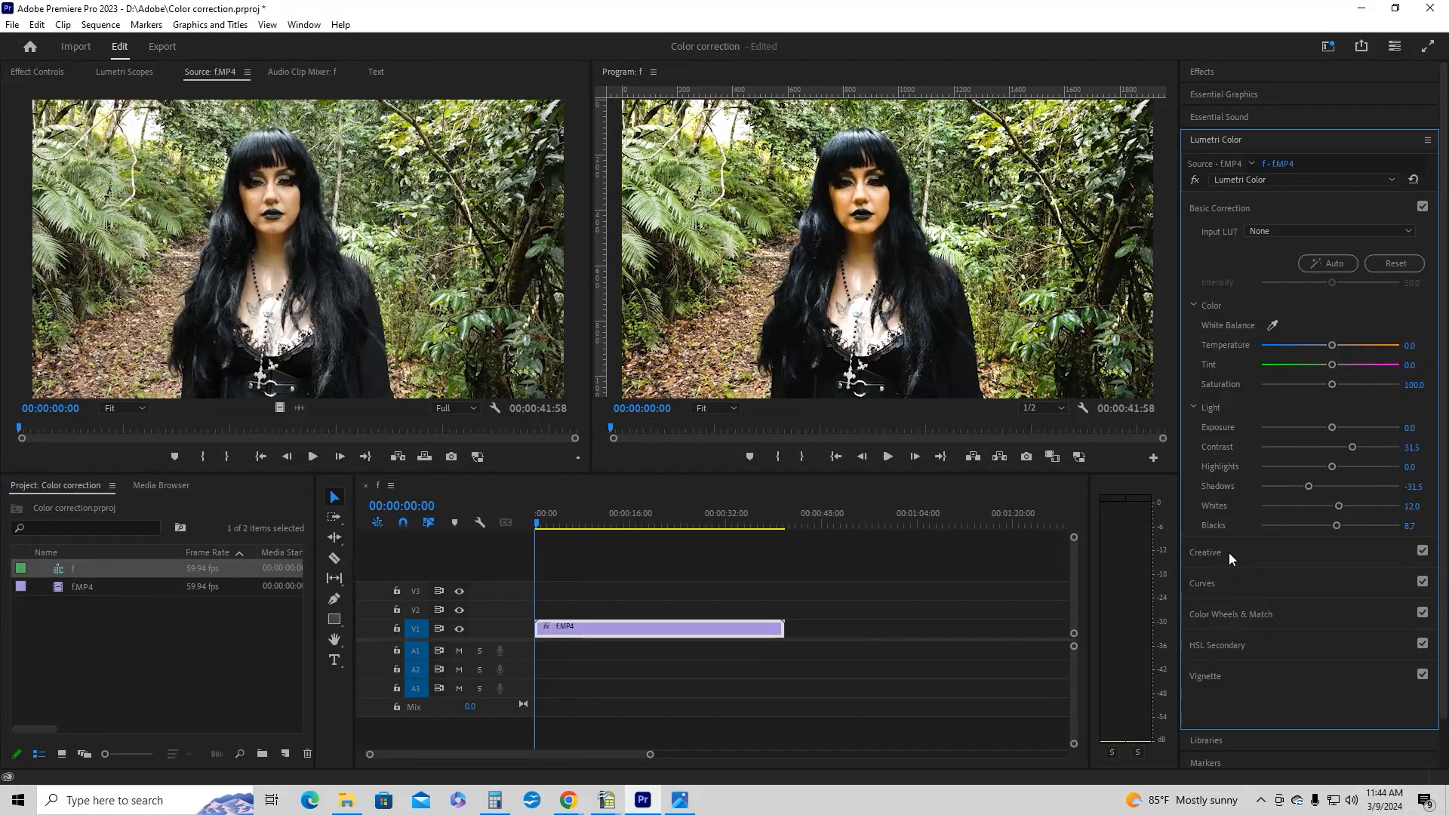
{"action": "left_click", "coordinate": [1216, 583]}
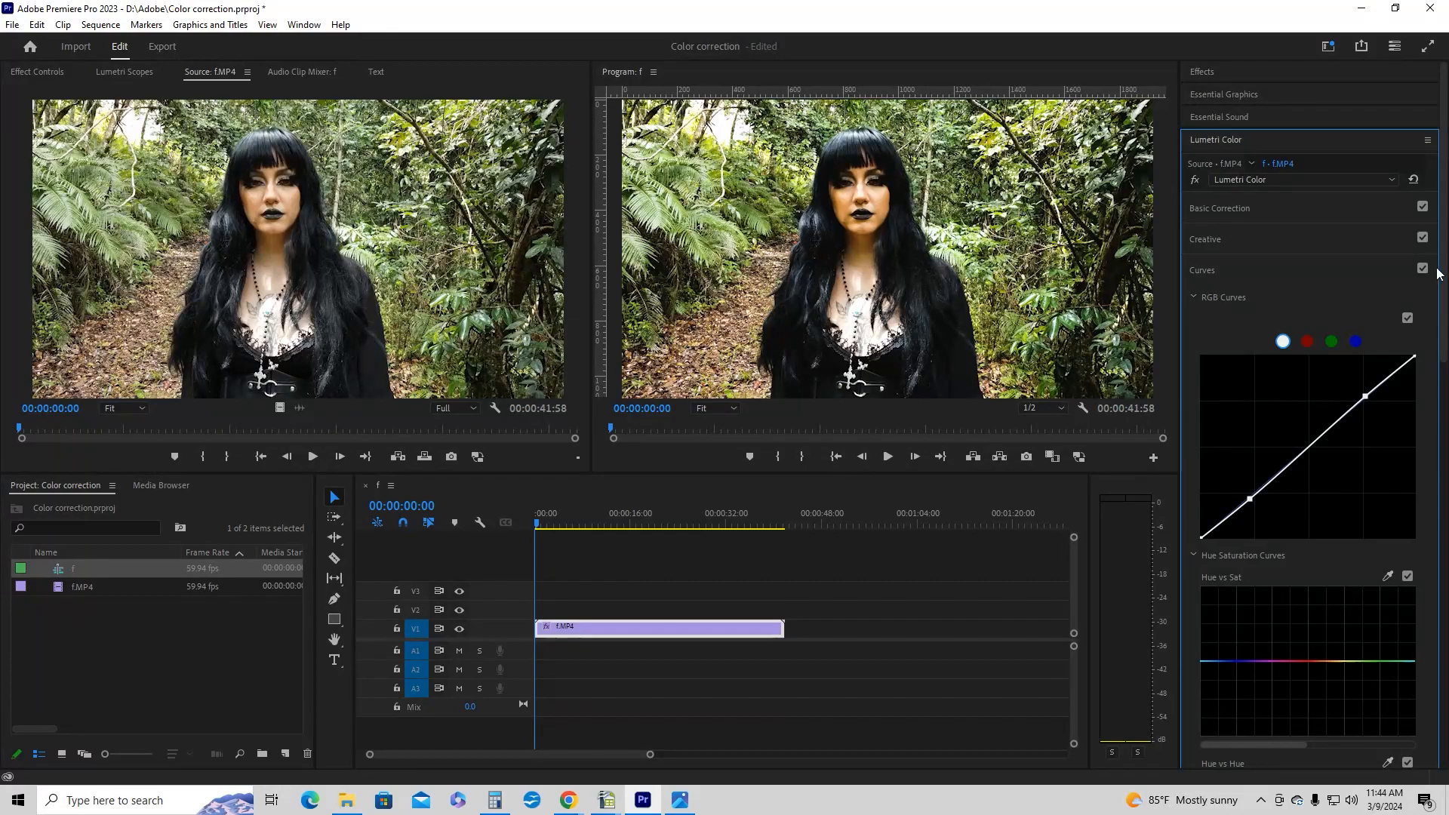
{"action": "scroll", "coordinate": [1446, 266], "scroll_direction": "down", "scroll_amount": 8}
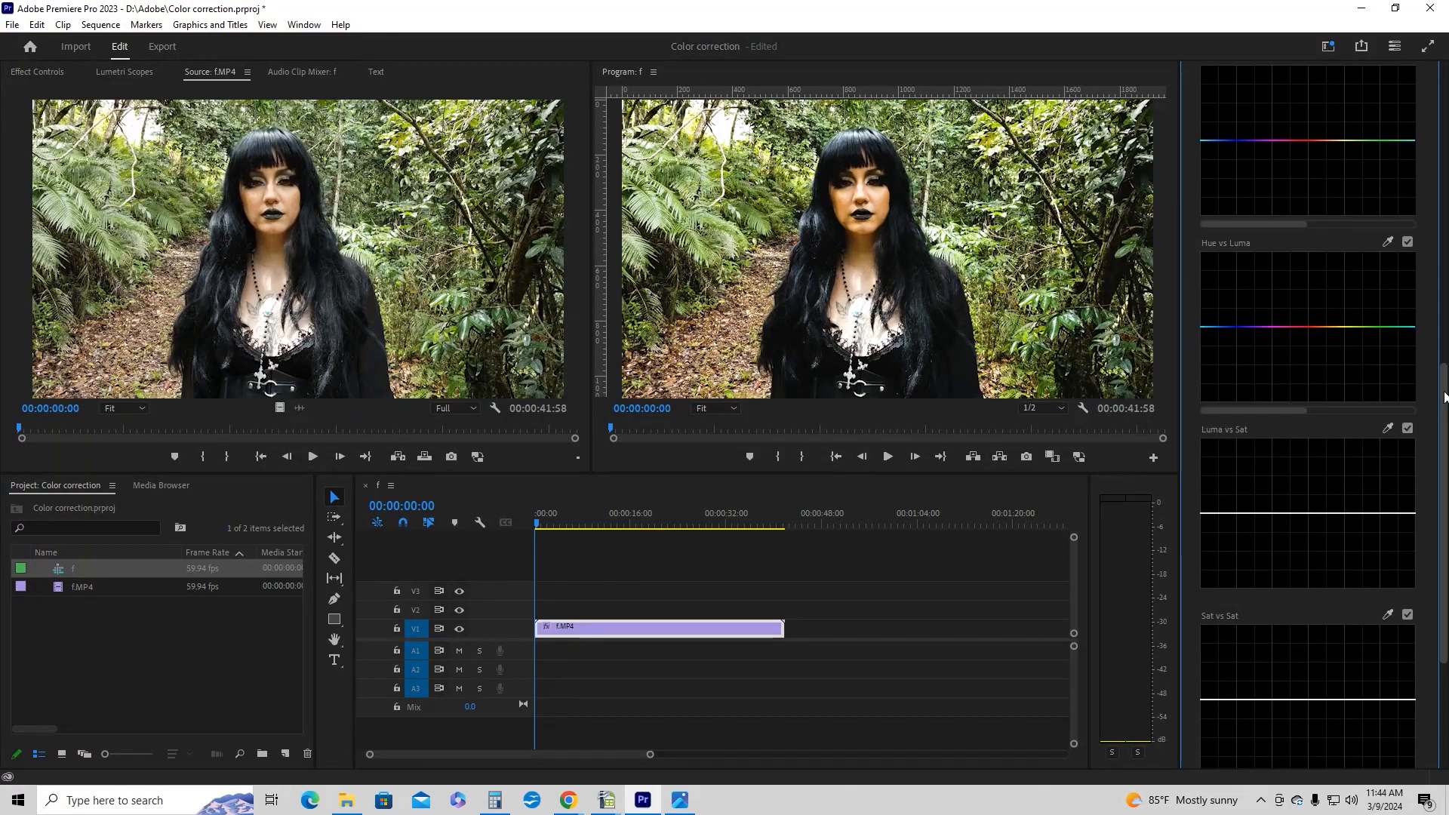
{"action": "left_click_drag", "start_coordinate": [1446, 397], "coordinate": [1446, 451]}
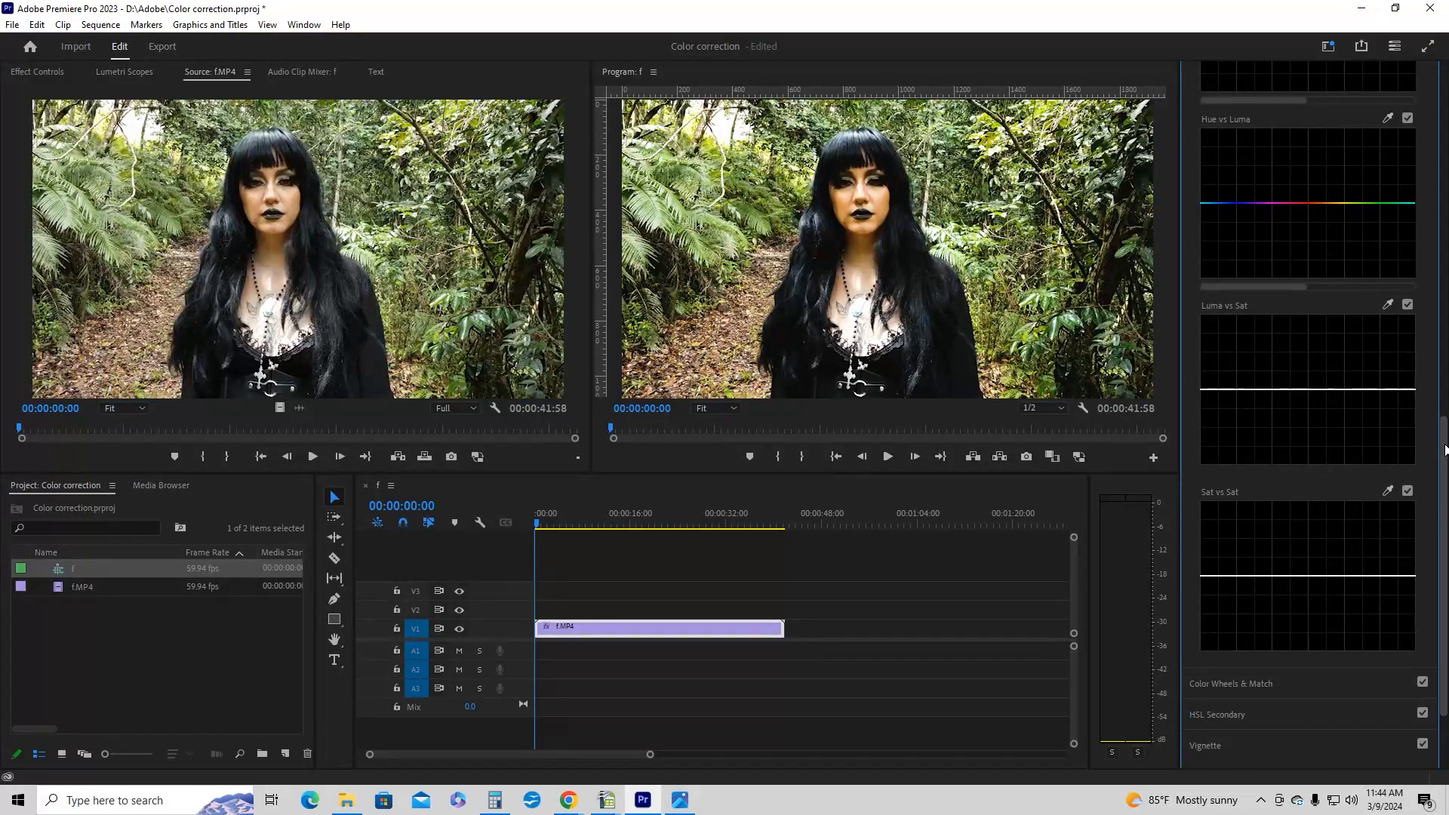
{"action": "left_click_drag", "start_coordinate": [1447, 451], "coordinate": [1447, 447]}
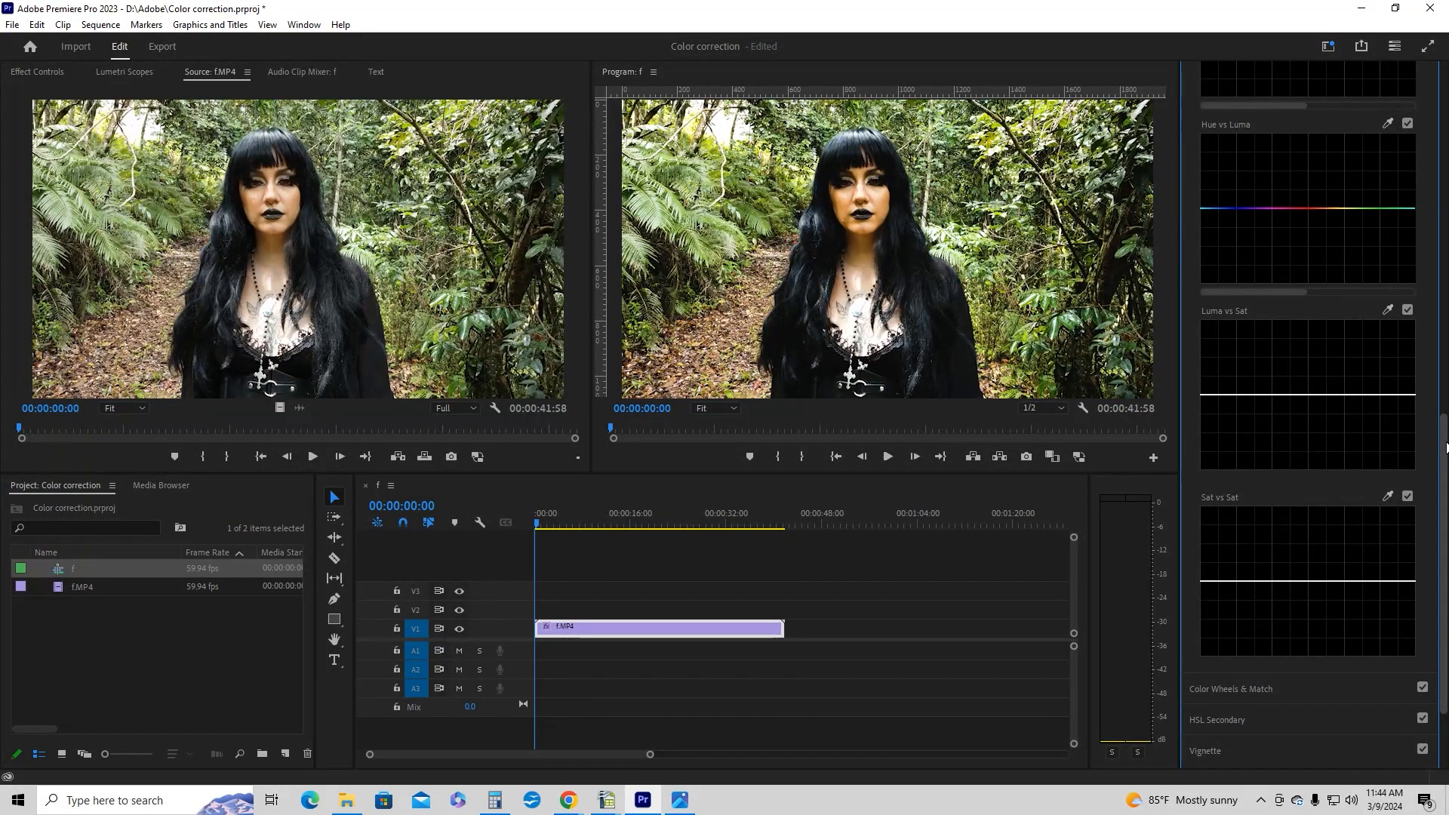
{"action": "left_click_drag", "start_coordinate": [1446, 447], "coordinate": [1447, 446]}
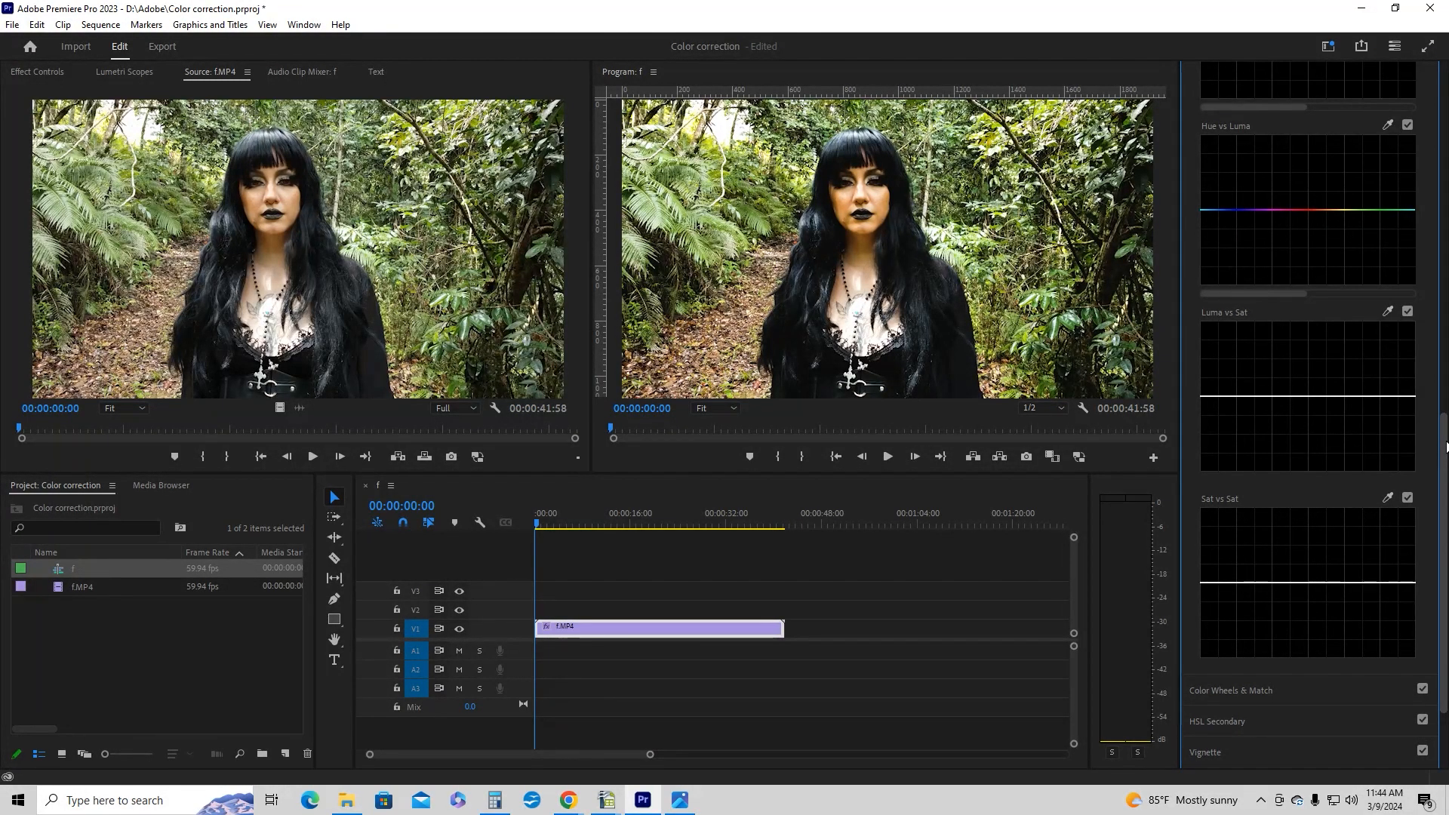
{"action": "left_click_drag", "start_coordinate": [1447, 448], "coordinate": [1447, 337]}
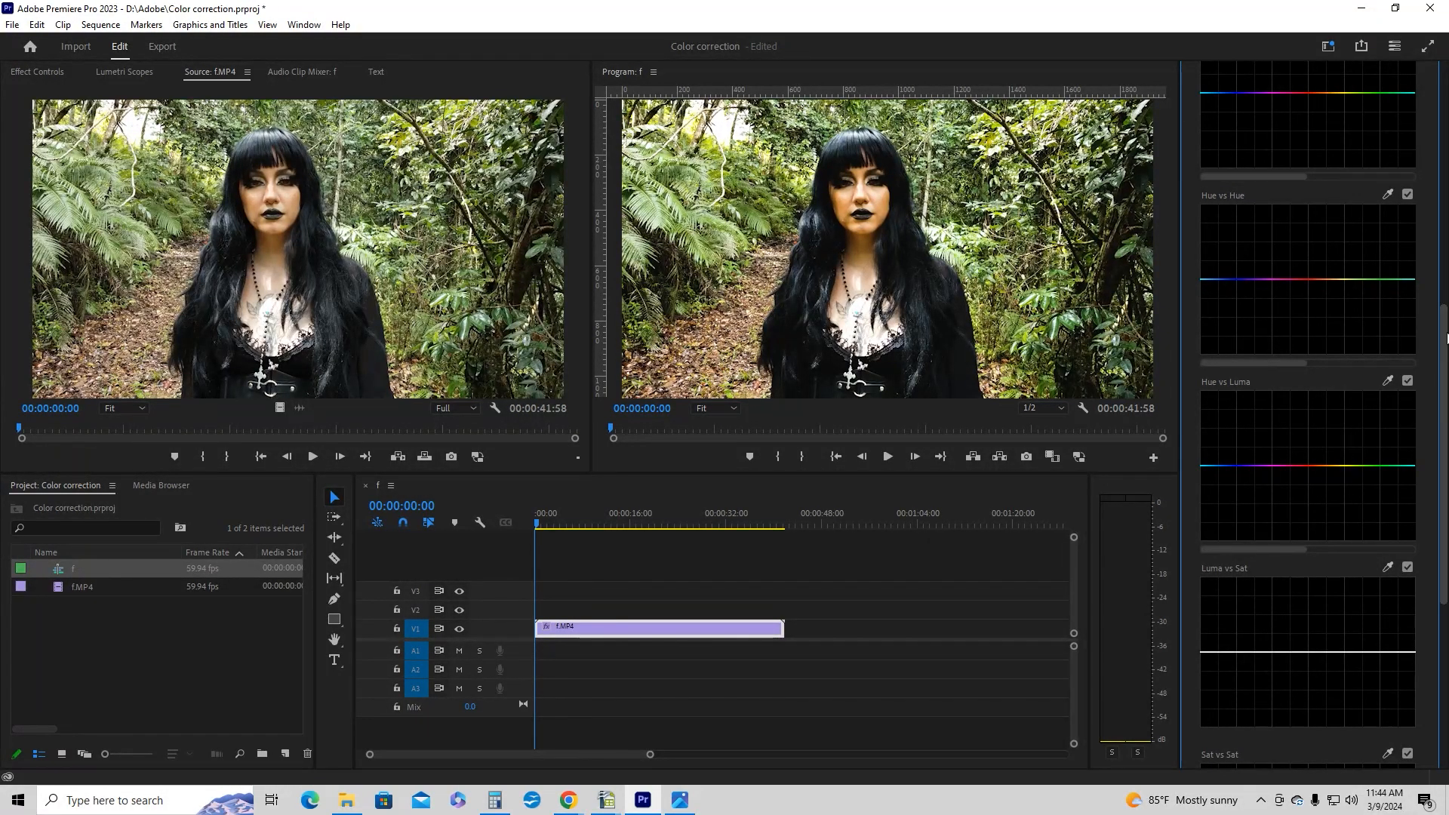
{"action": "left_click_drag", "start_coordinate": [1446, 337], "coordinate": [1441, 442]}
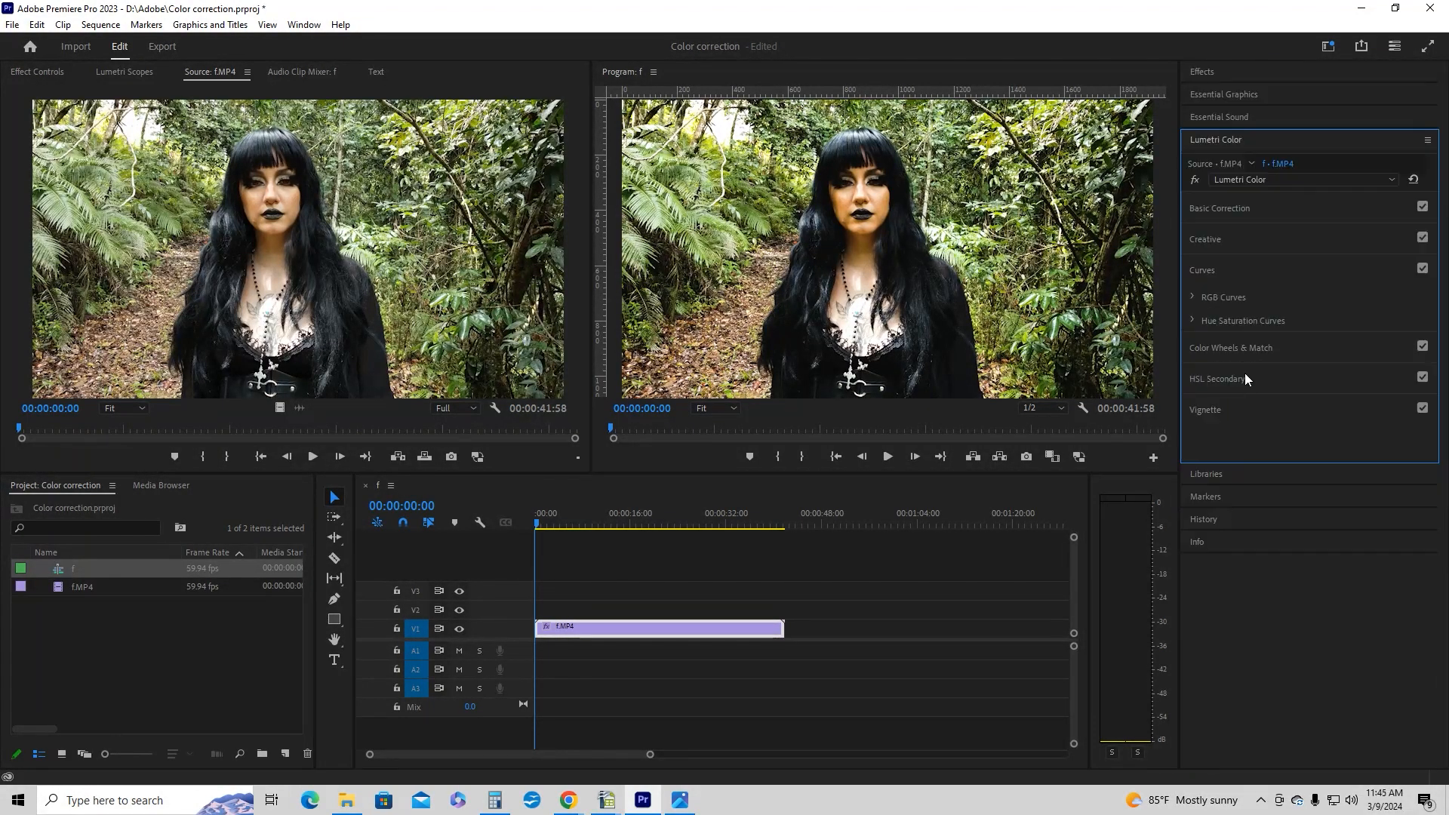
Darken the edges of the f.MP4 clip by lowering the vignette Amount to -3.0
{"action": "left_click", "coordinate": [1244, 377]}
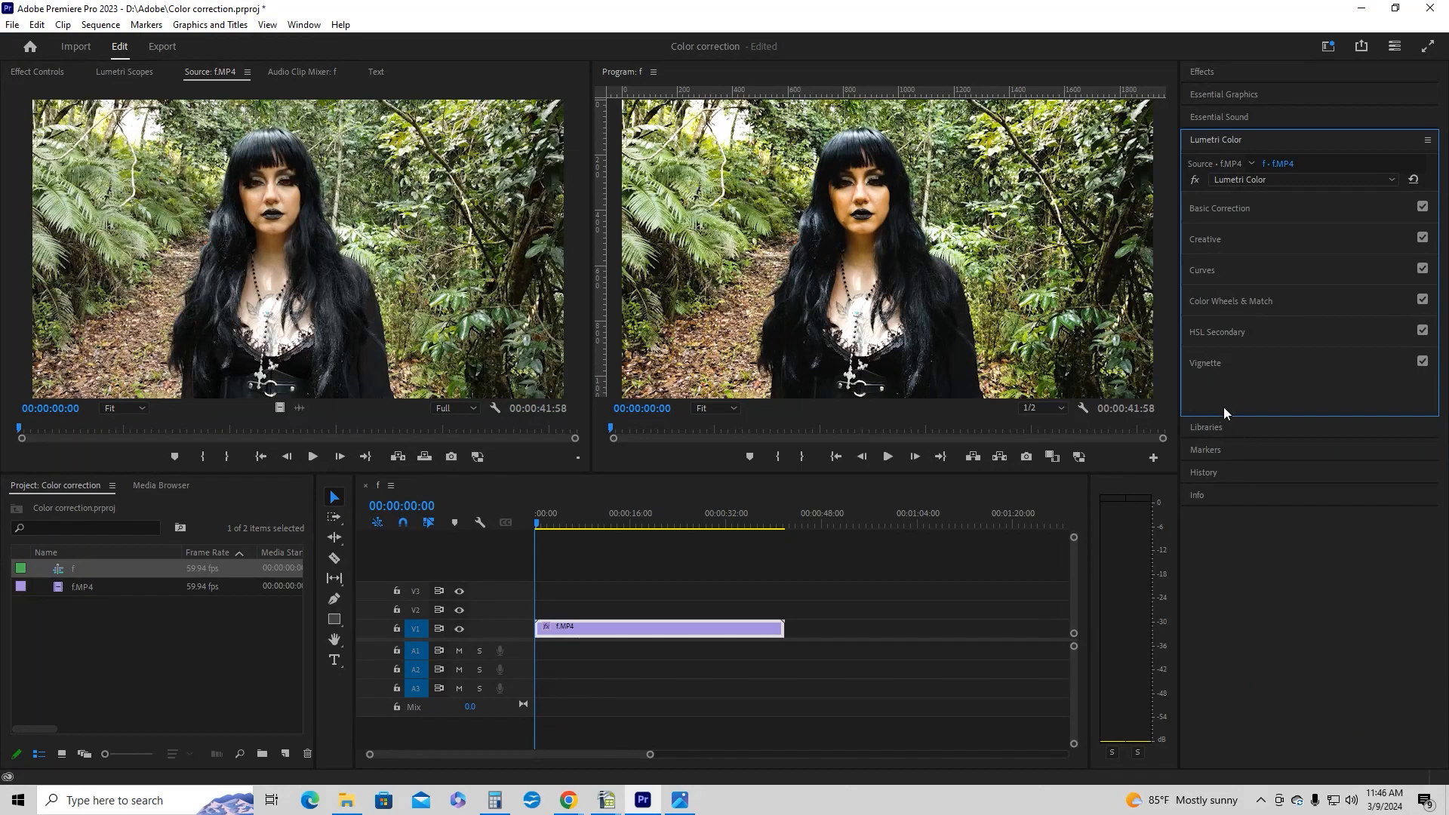
{"action": "left_click", "coordinate": [1215, 364]}
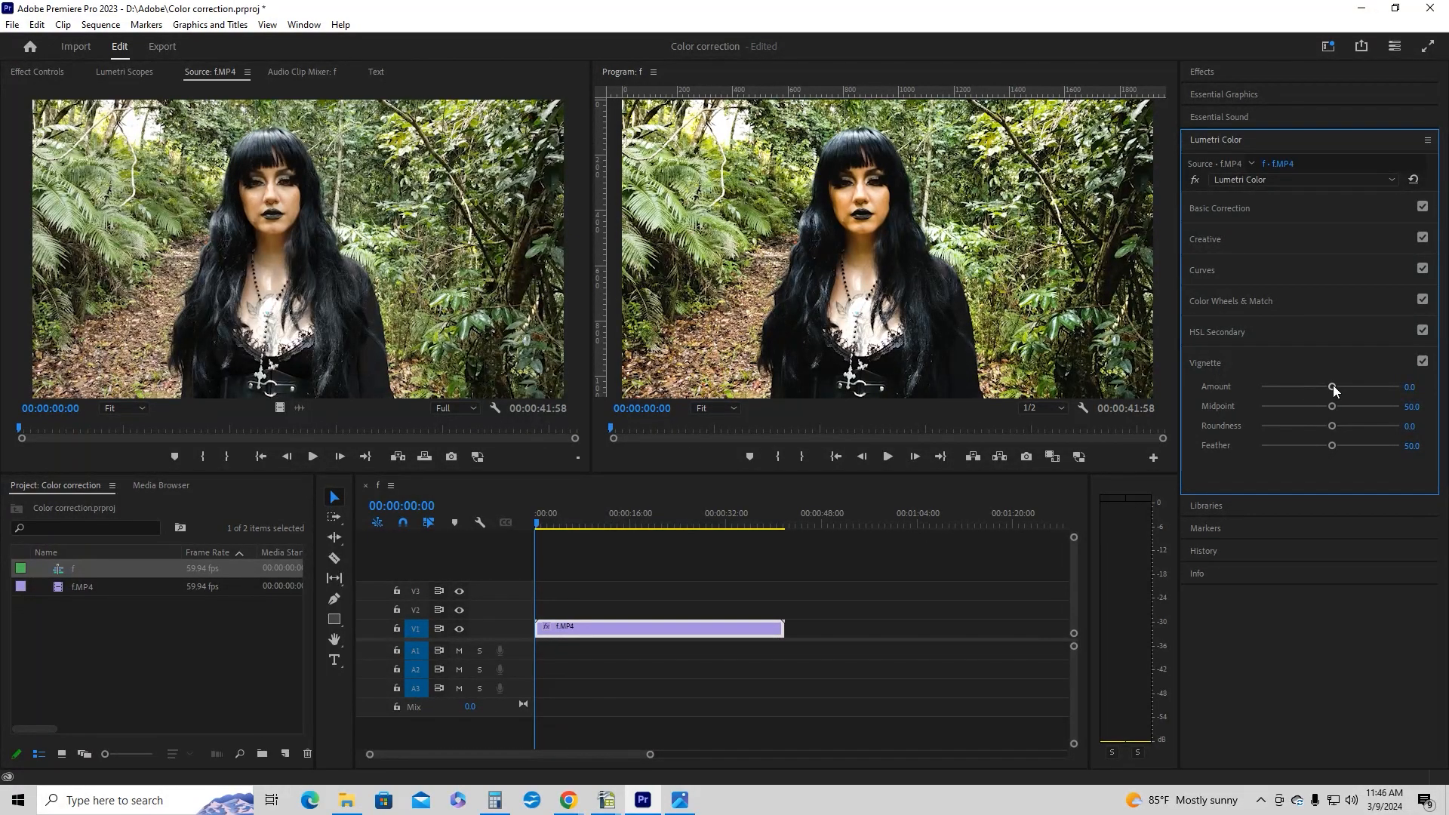
{"action": "left_click_drag", "start_coordinate": [1333, 386], "coordinate": [1326, 387]}
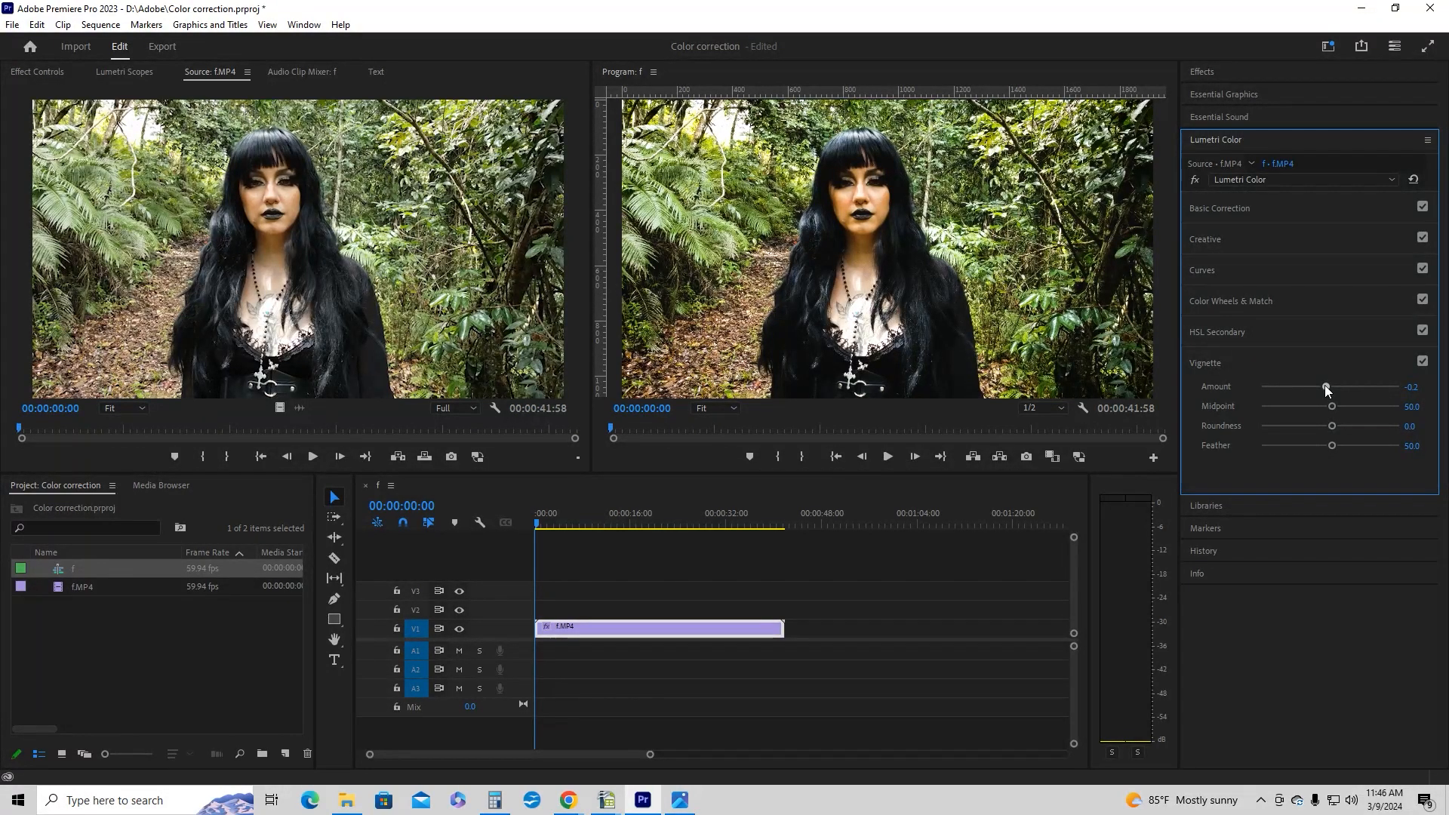
{"action": "left_click_drag", "start_coordinate": [1306, 386], "coordinate": [1256, 389]}
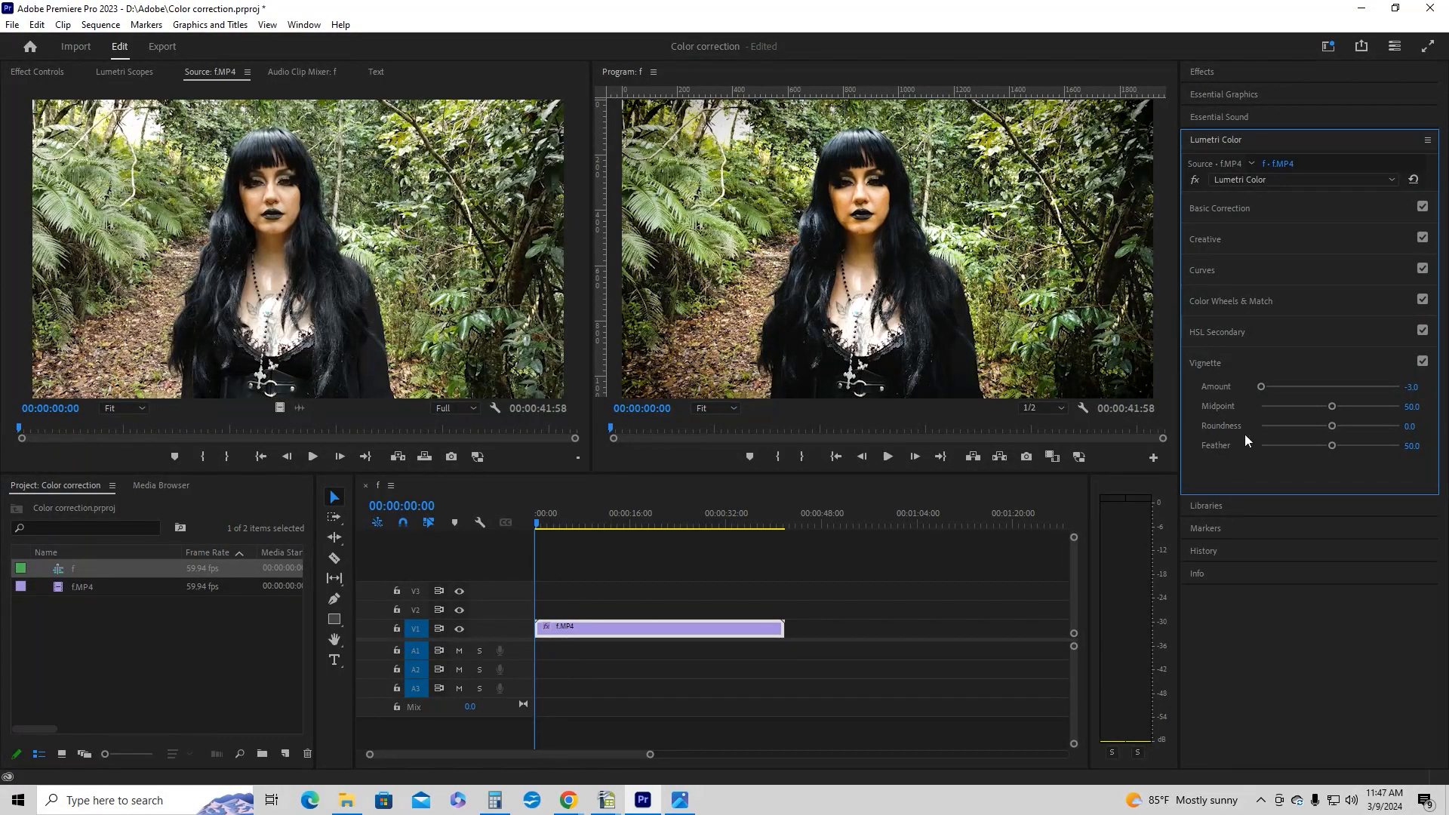
{"action": "mouse_move", "coordinate": [1263, 384]}
{"action": "left_mouse_down"}
{"action": "mouse_move", "coordinate": [1288, 384]}
{"action": "mouse_move", "coordinate": [1247, 395]}
{"action": "mouse_move", "coordinate": [1301, 391]}
{"action": "mouse_move", "coordinate": [1252, 391]}
{"action": "left_mouse_up"}
{"action": "left_click", "coordinate": [536, 524]}
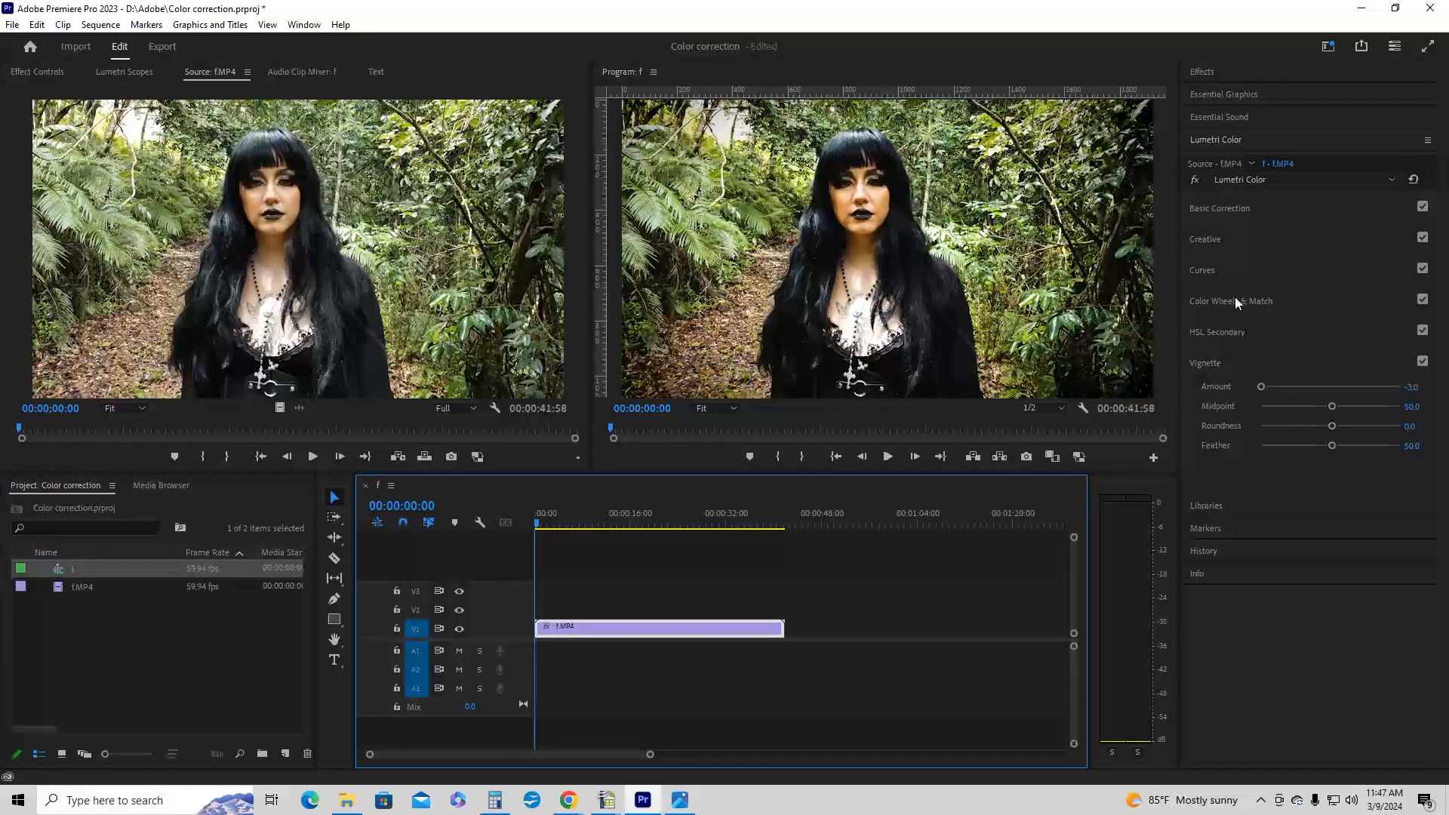
Refine the clip's basic correction by reducing Contrast to about 14.1 and raising Whites to about 28.3
{"action": "left_click", "coordinate": [1241, 211]}
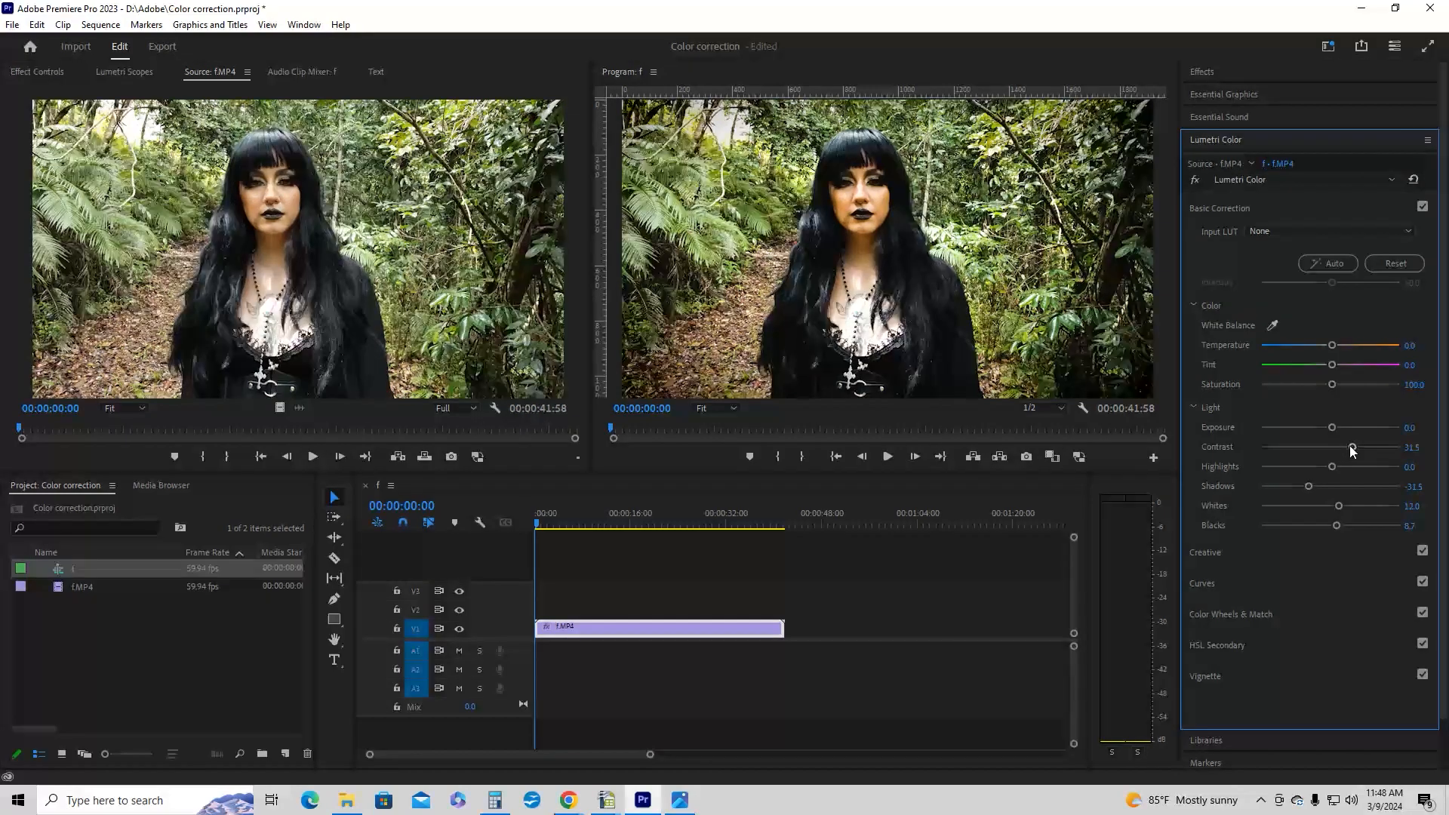
{"action": "left_click_drag", "start_coordinate": [1352, 447], "coordinate": [1341, 449]}
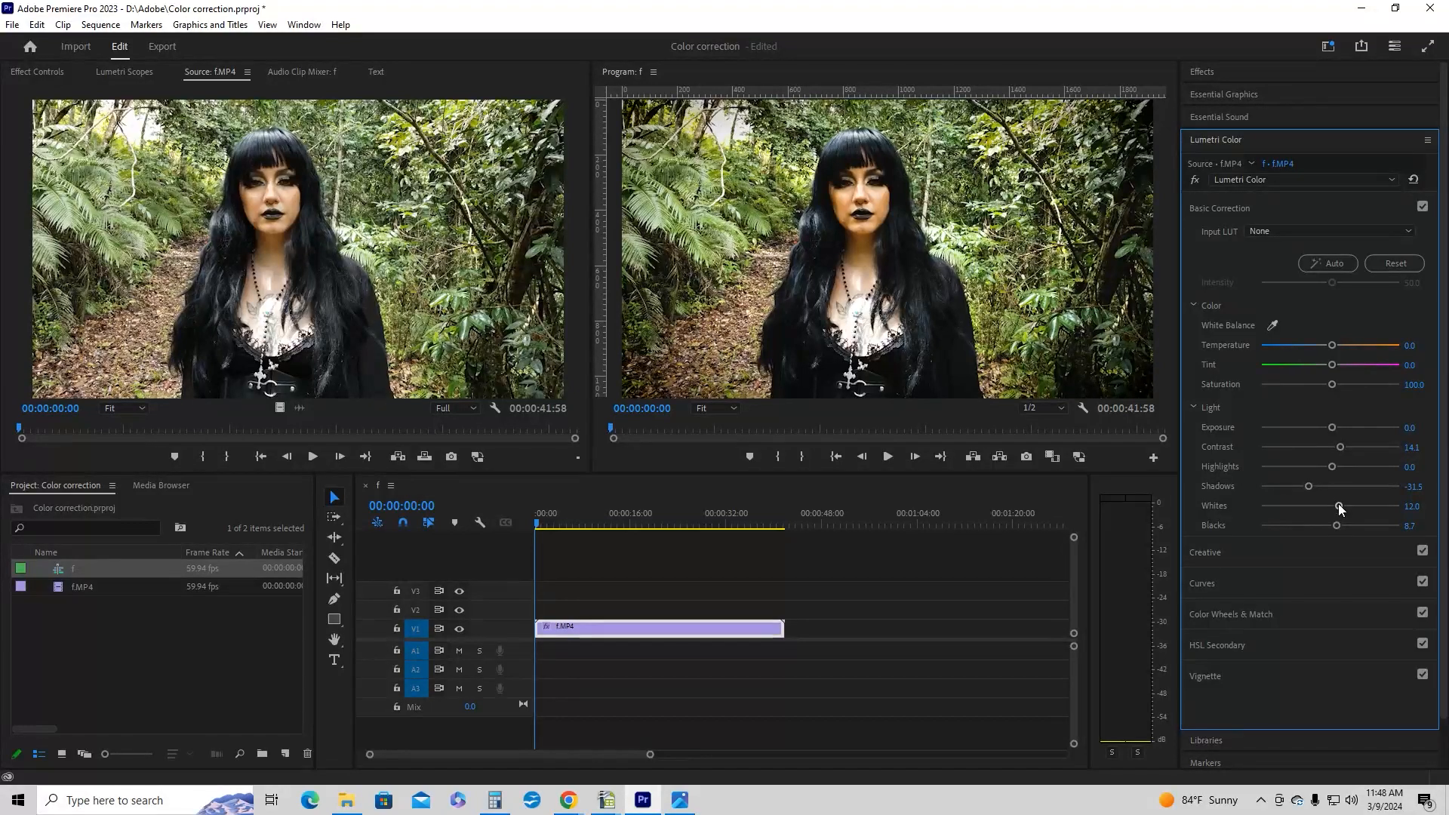
{"action": "left_click_drag", "start_coordinate": [1339, 507], "coordinate": [1344, 509]}
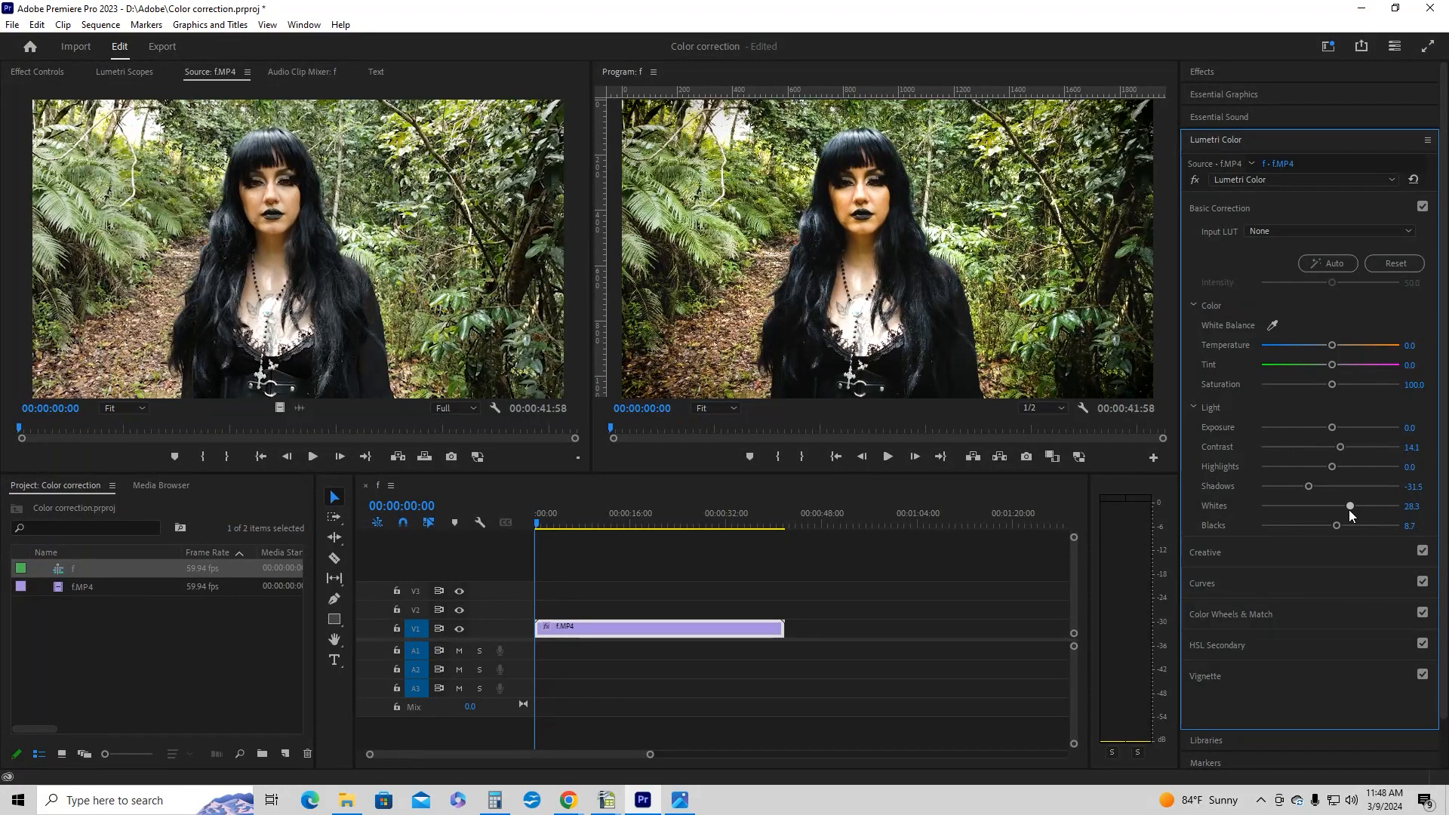
Raise the clip's basic correction Exposure to about 0.4 and reselect the clip in the sequence
{"action": "left_click", "coordinate": [1332, 428]}
{"action": "left_click_drag", "start_coordinate": [1332, 428], "coordinate": [1334, 429]}
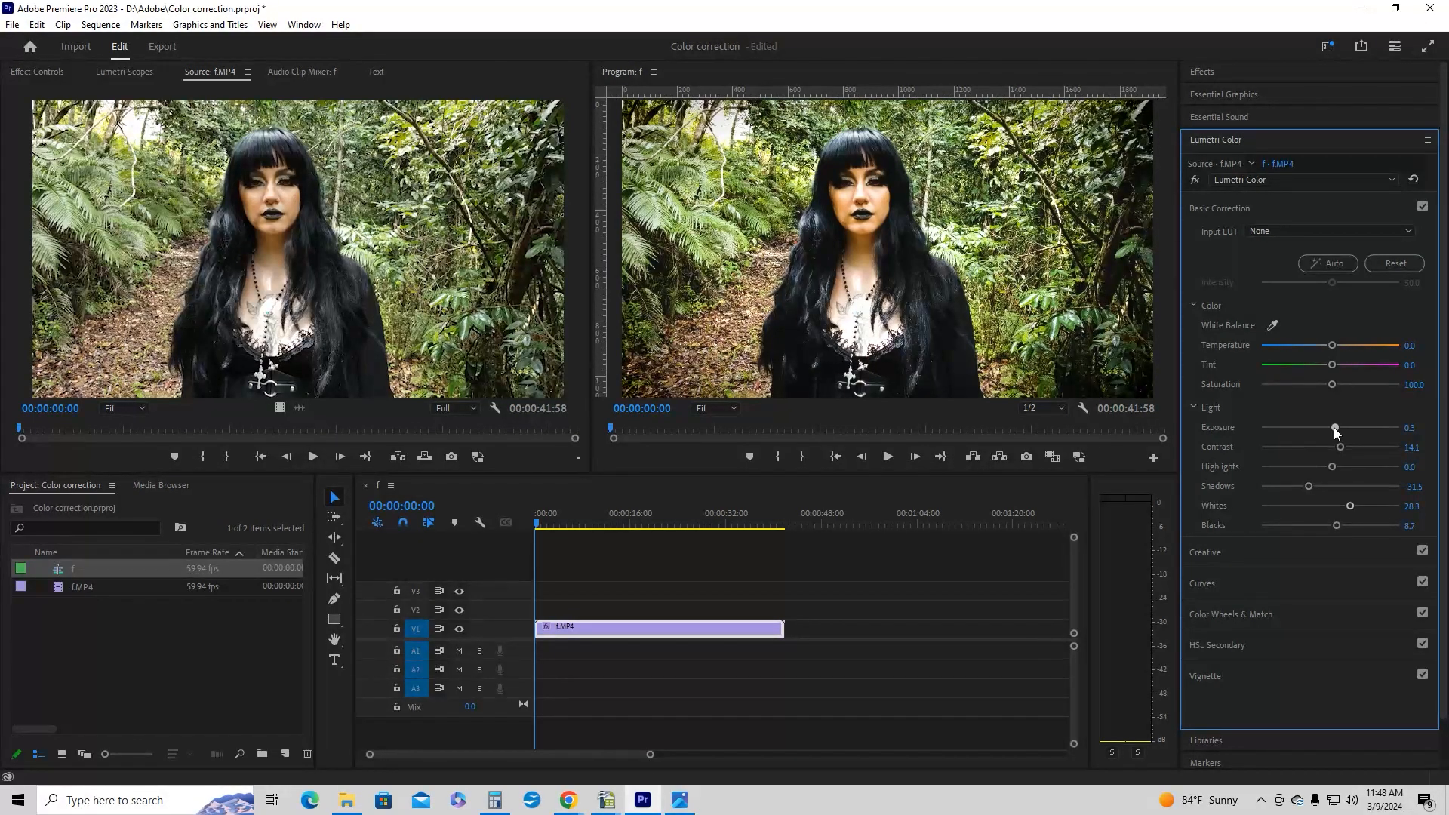
{"action": "left_click_drag", "start_coordinate": [1334, 429], "coordinate": [1336, 429]}
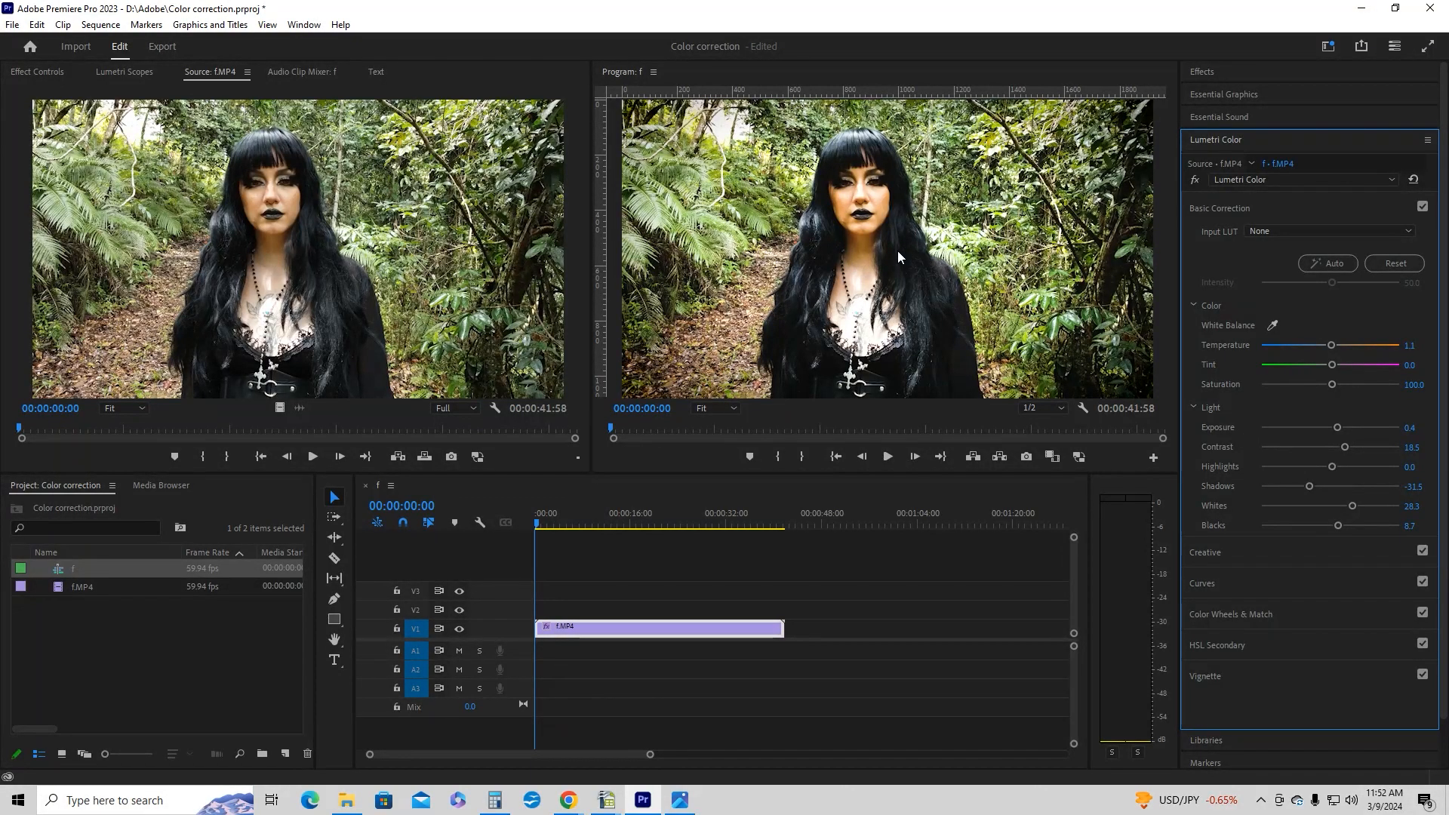
{"action": "left_click", "coordinate": [731, 629]}
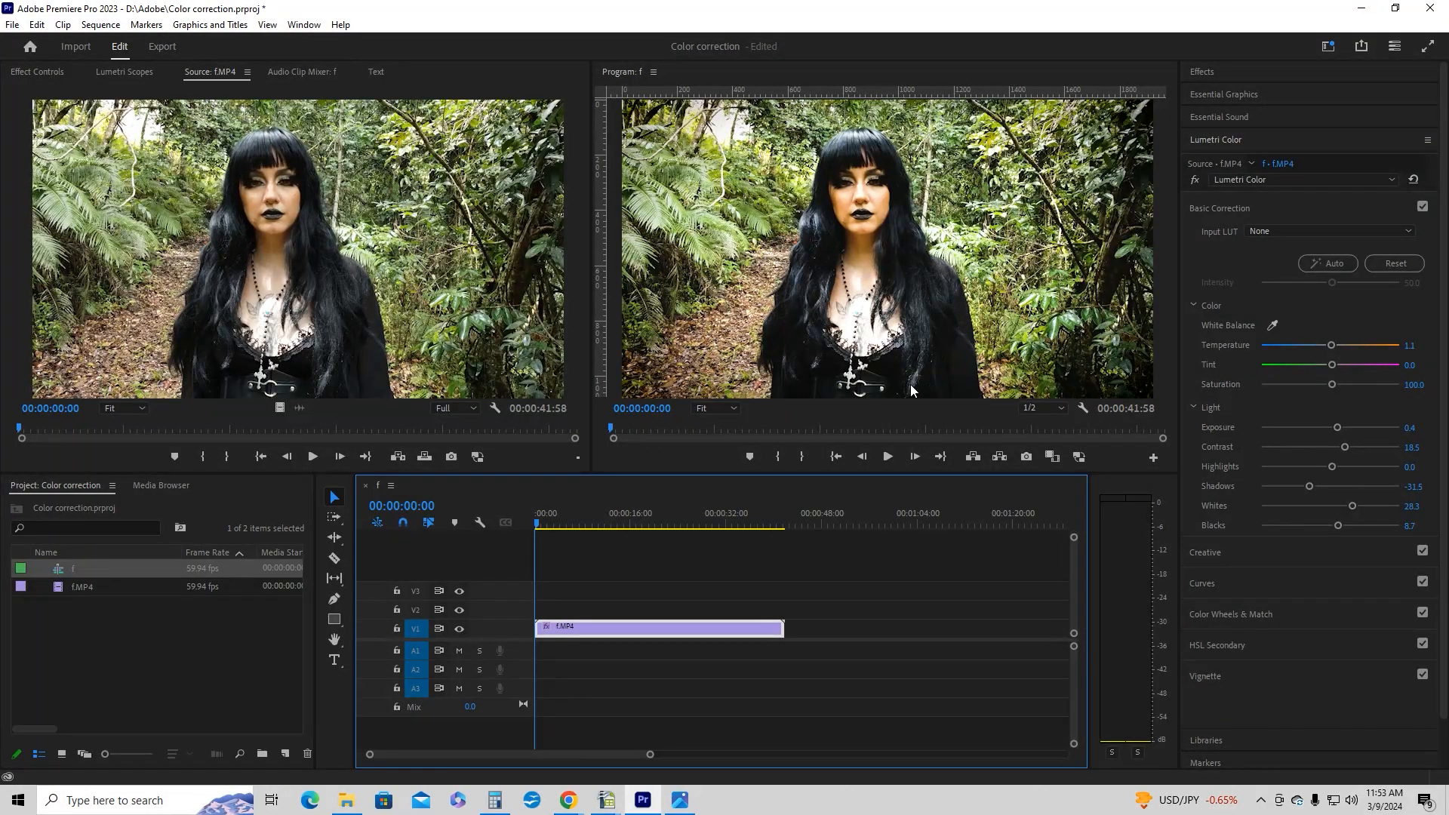